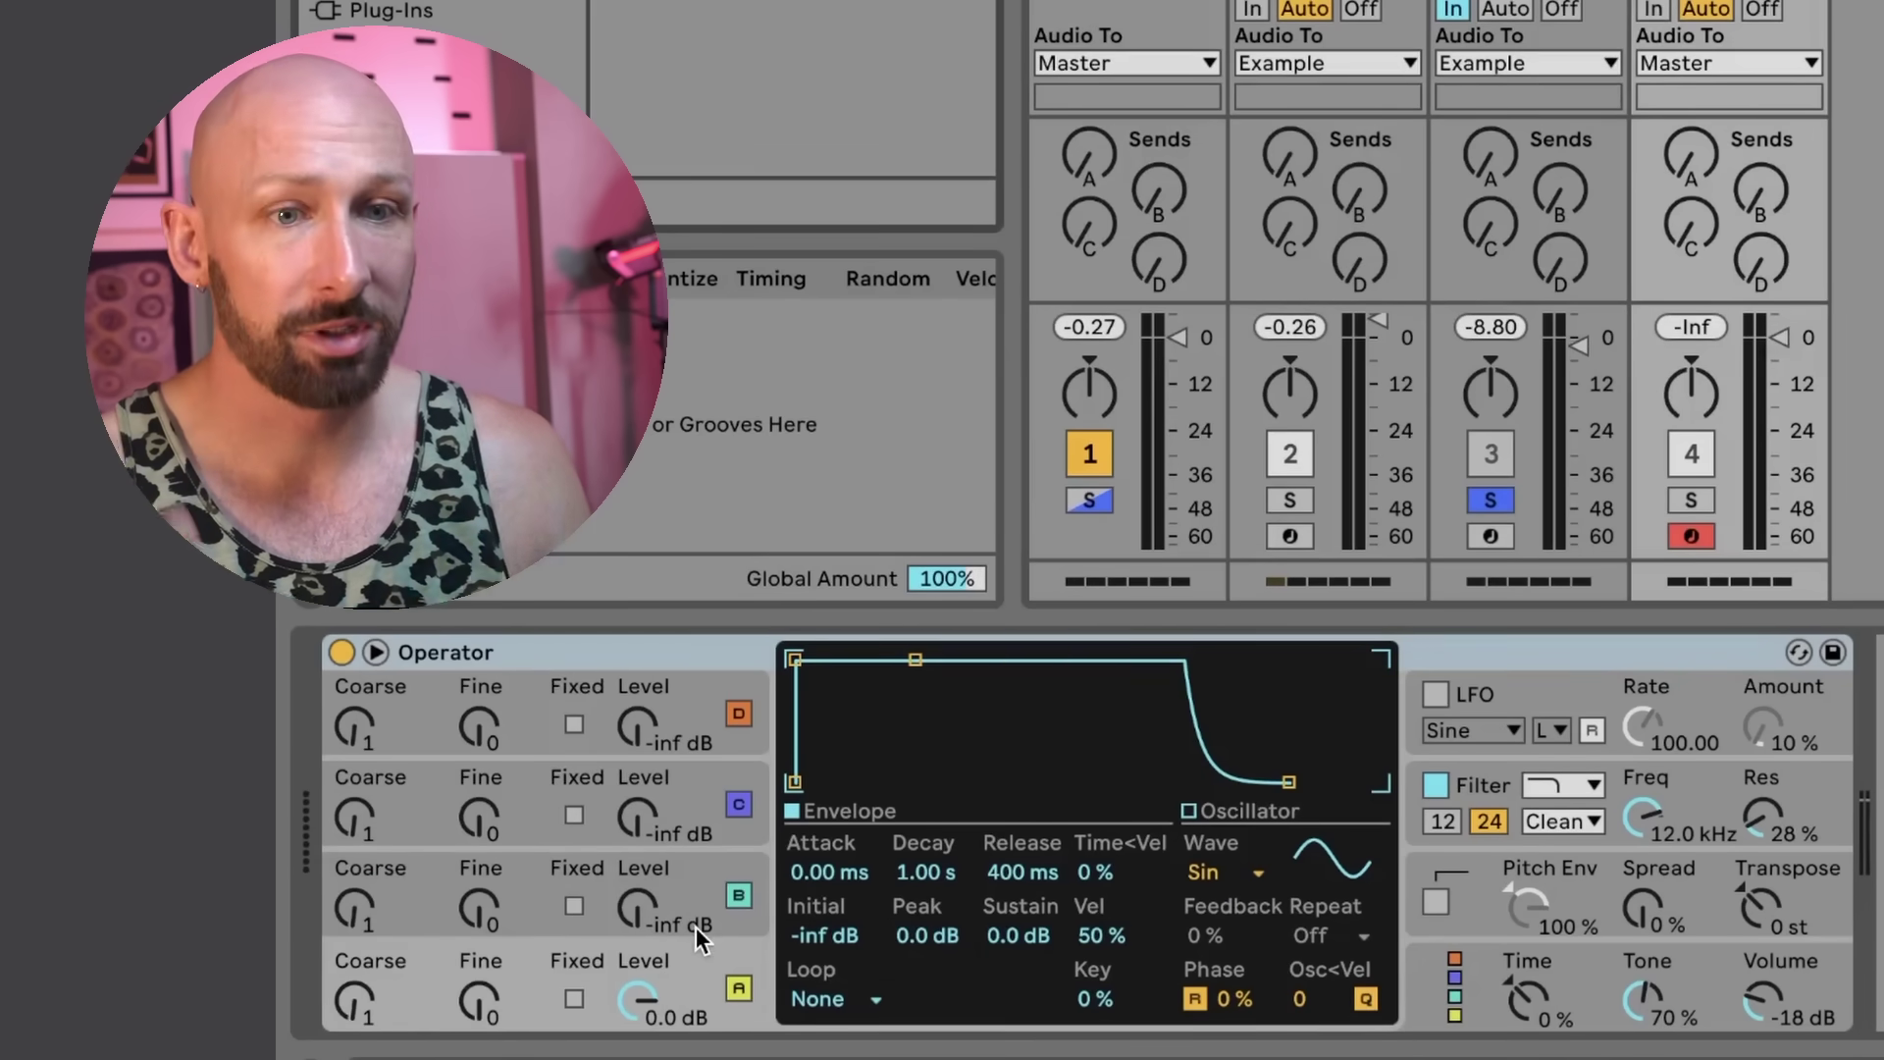
Step: Switch off oscillators B, C and D in Operator and show oscillator A's settings
click(738, 895)
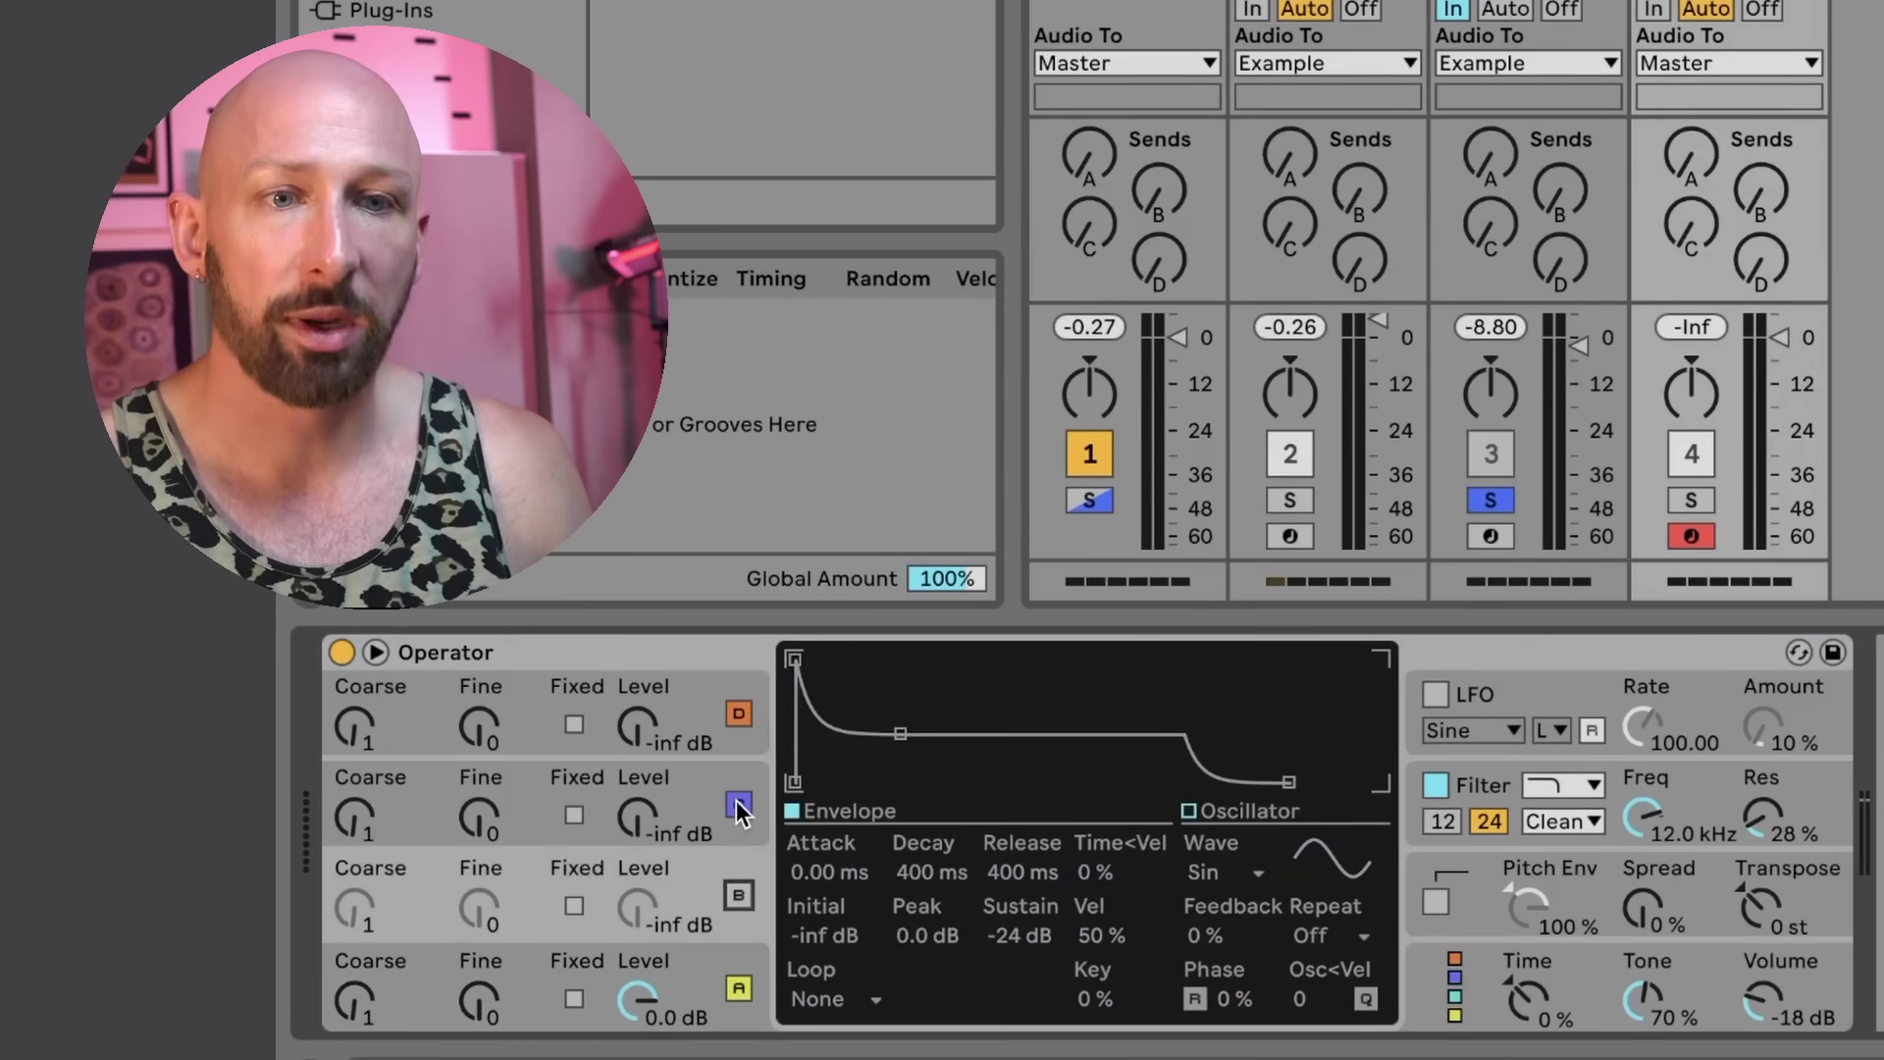
click(738, 803)
click(740, 713)
click(755, 966)
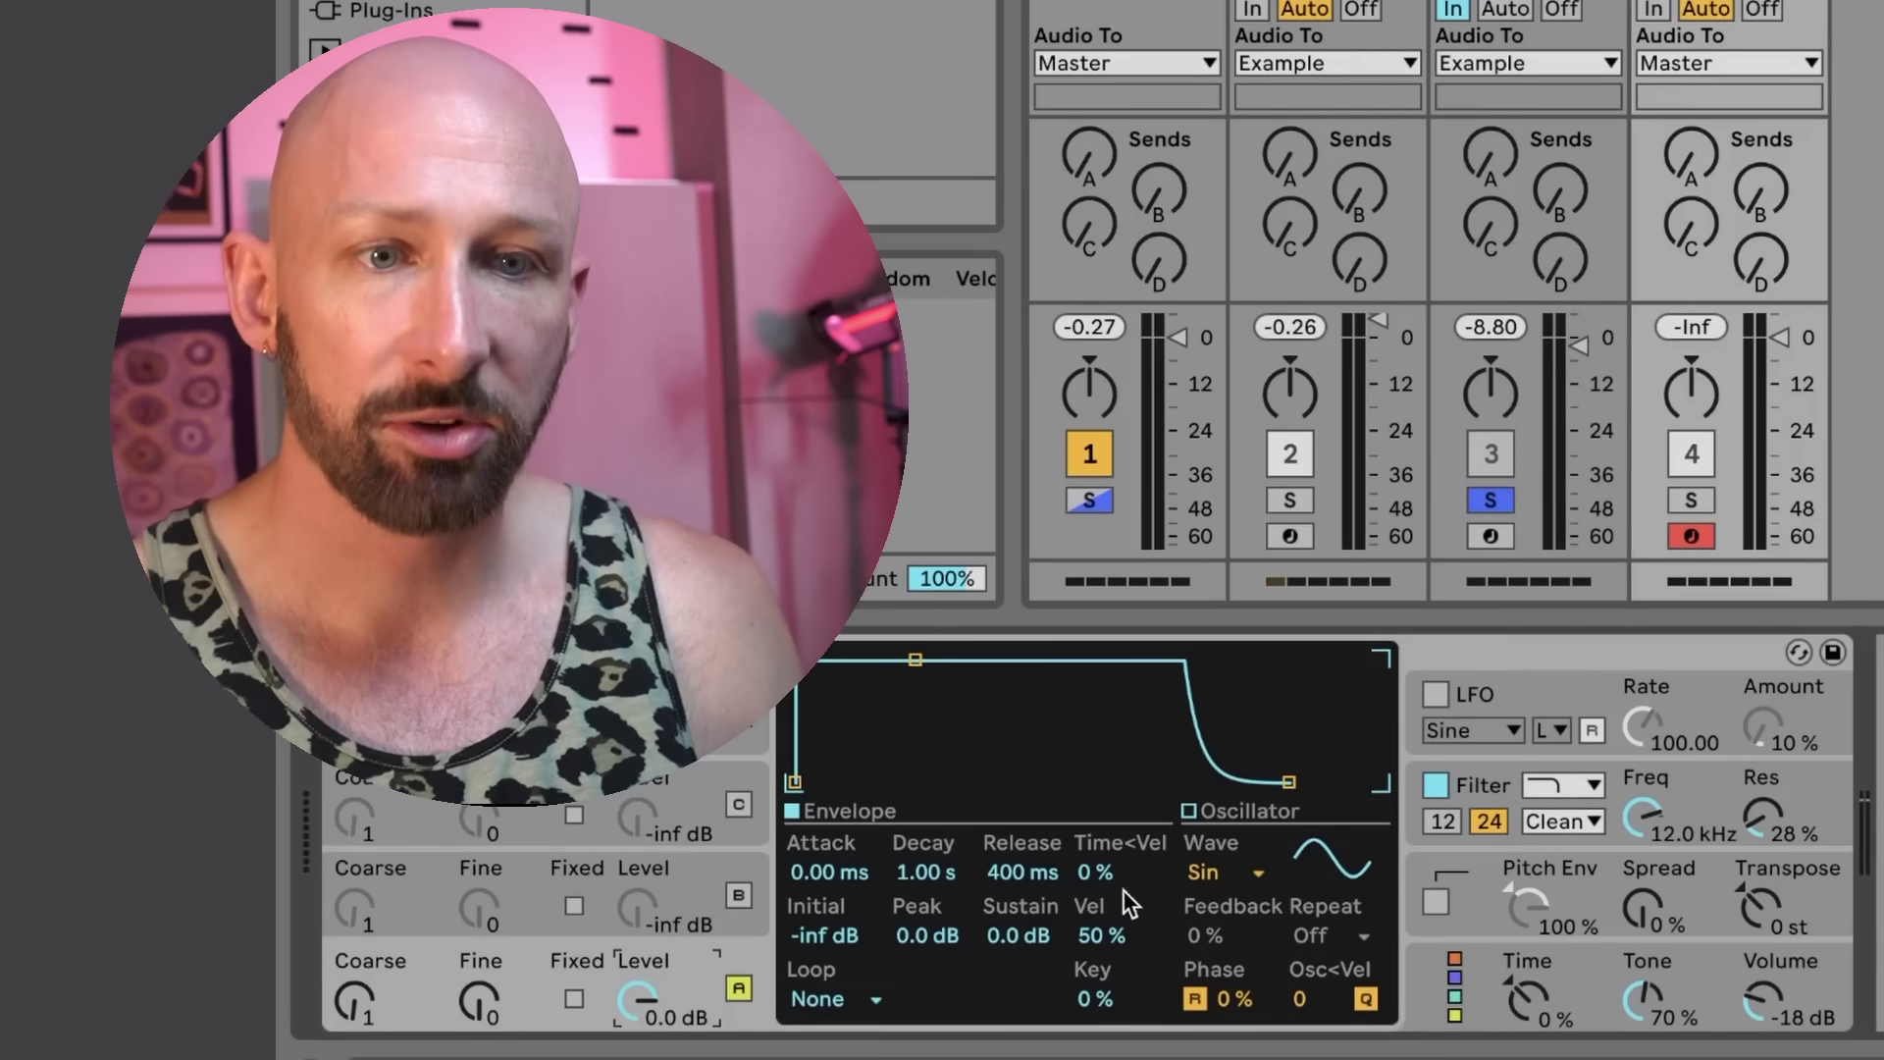
drag(726, 4, 1122, 833)
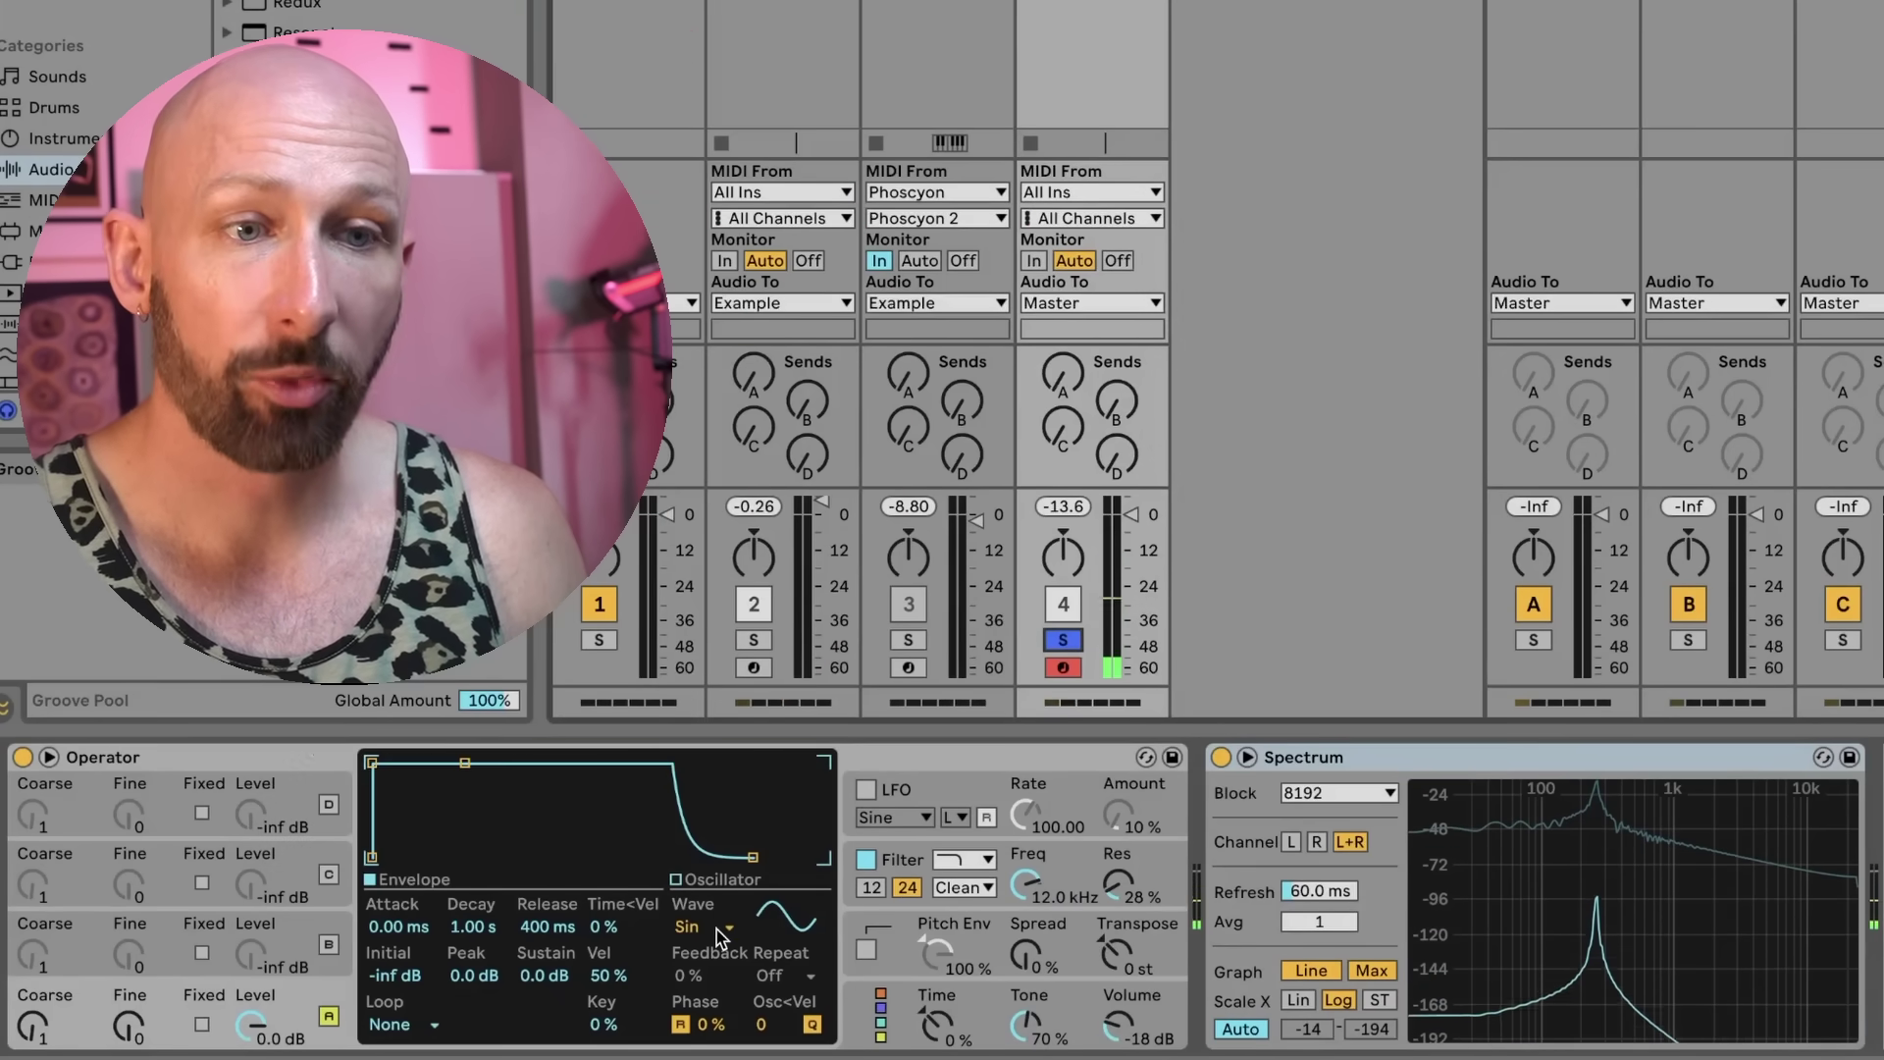
Step: Set oscillator A's wave to Saw D and shape the filter with 283 Hz frequency, 50% envelope amount and 60% resonance
click(716, 928)
click(718, 609)
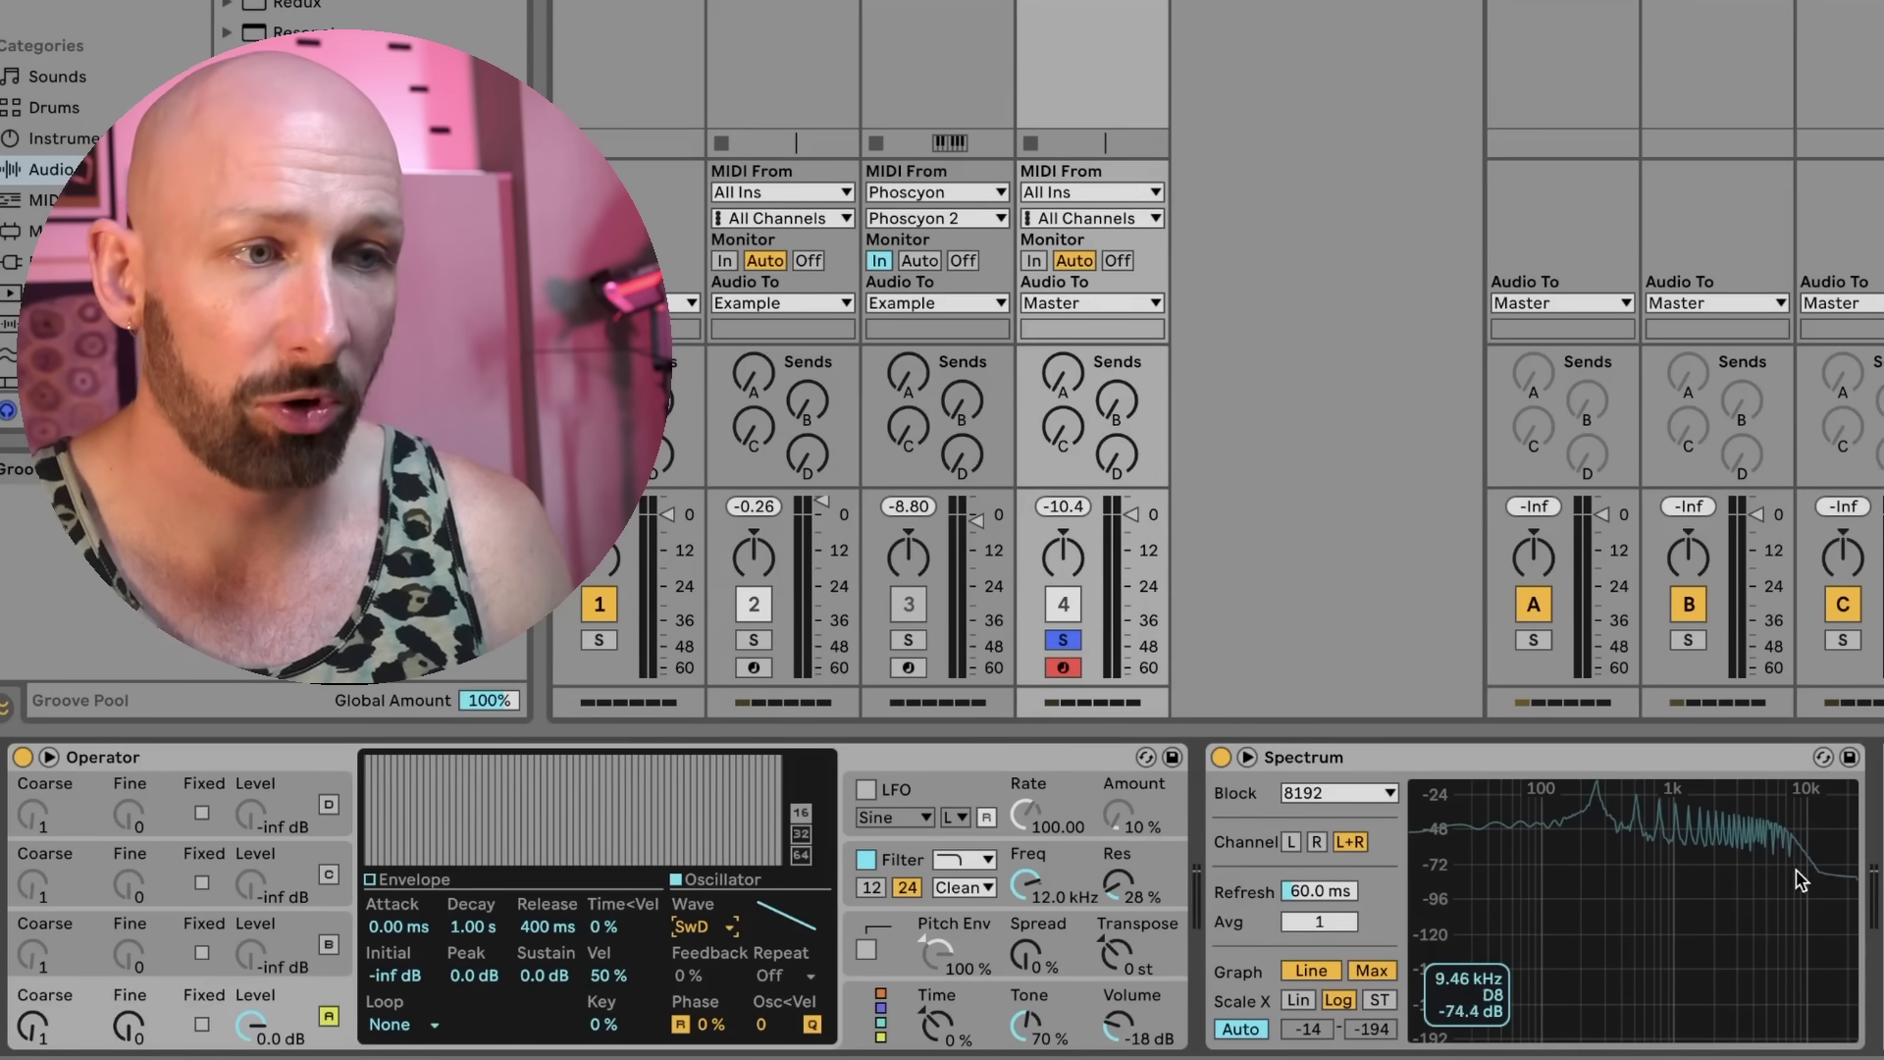
drag(1030, 880, 1031, 944)
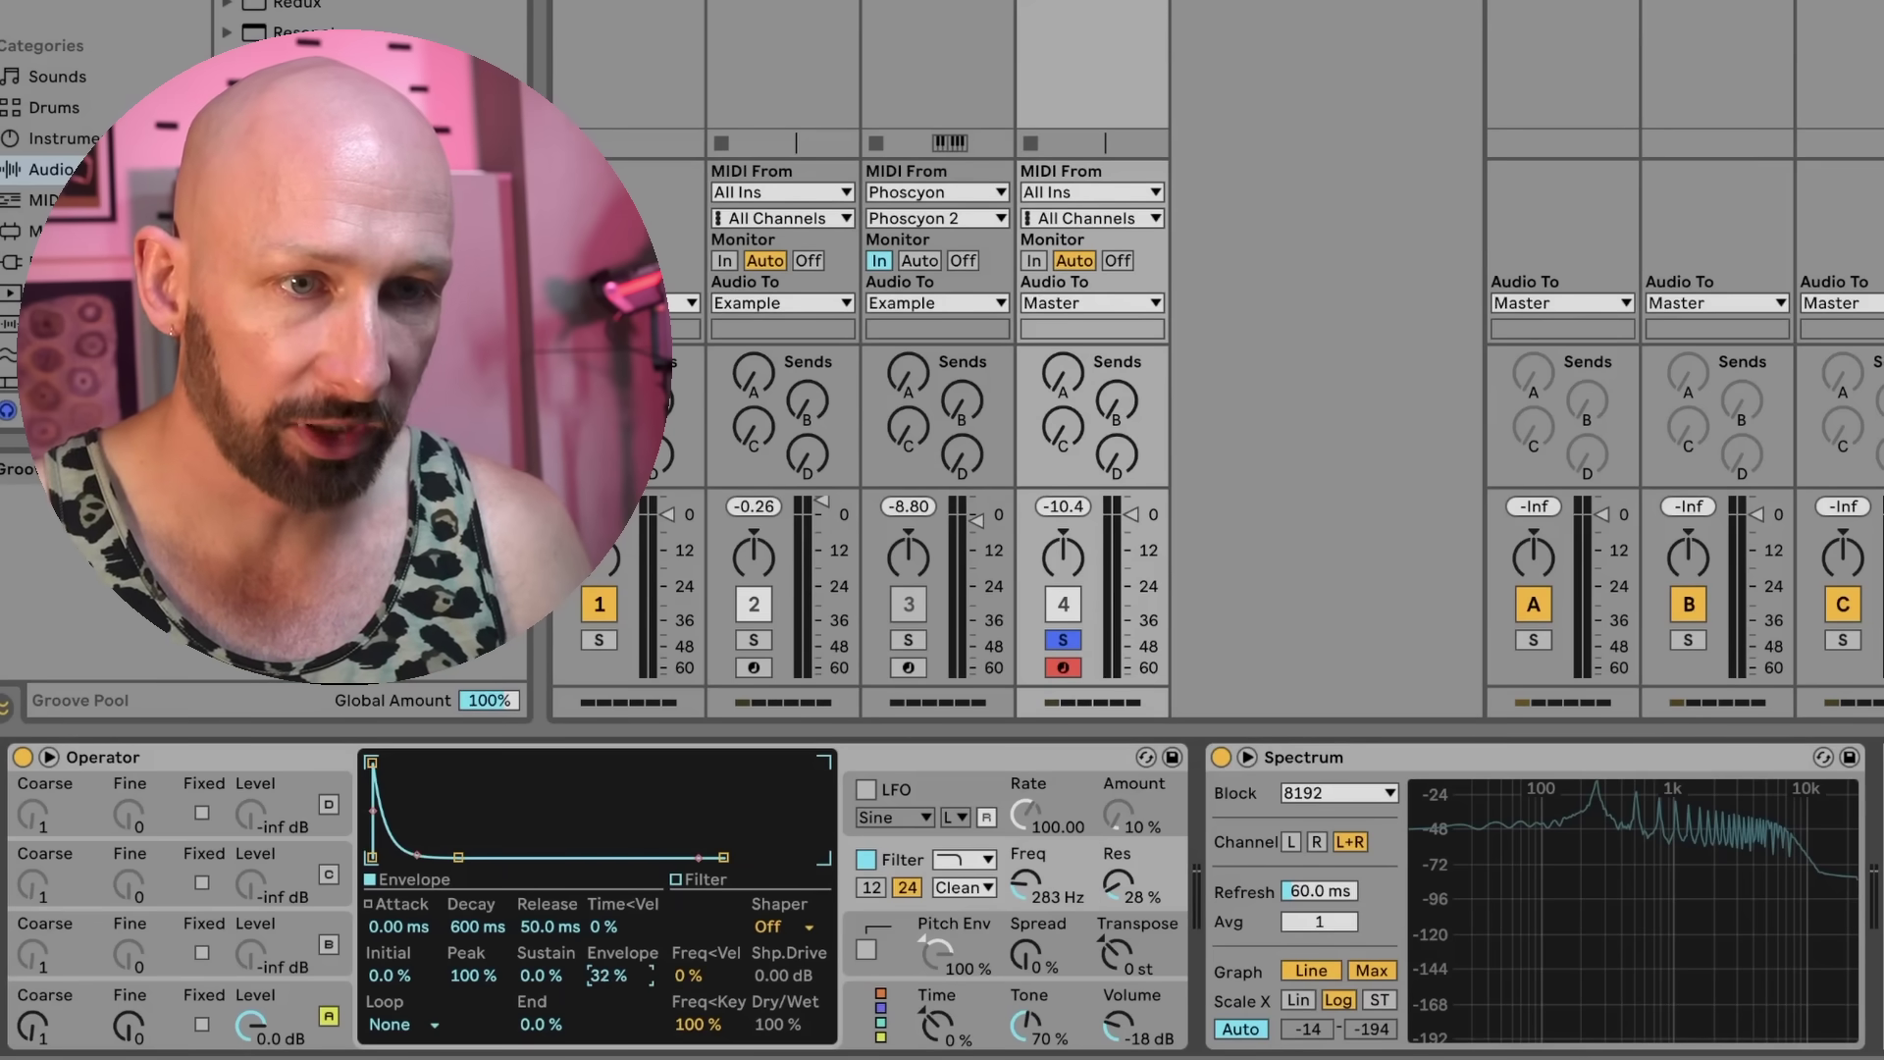
drag(608, 975, 617, 981)
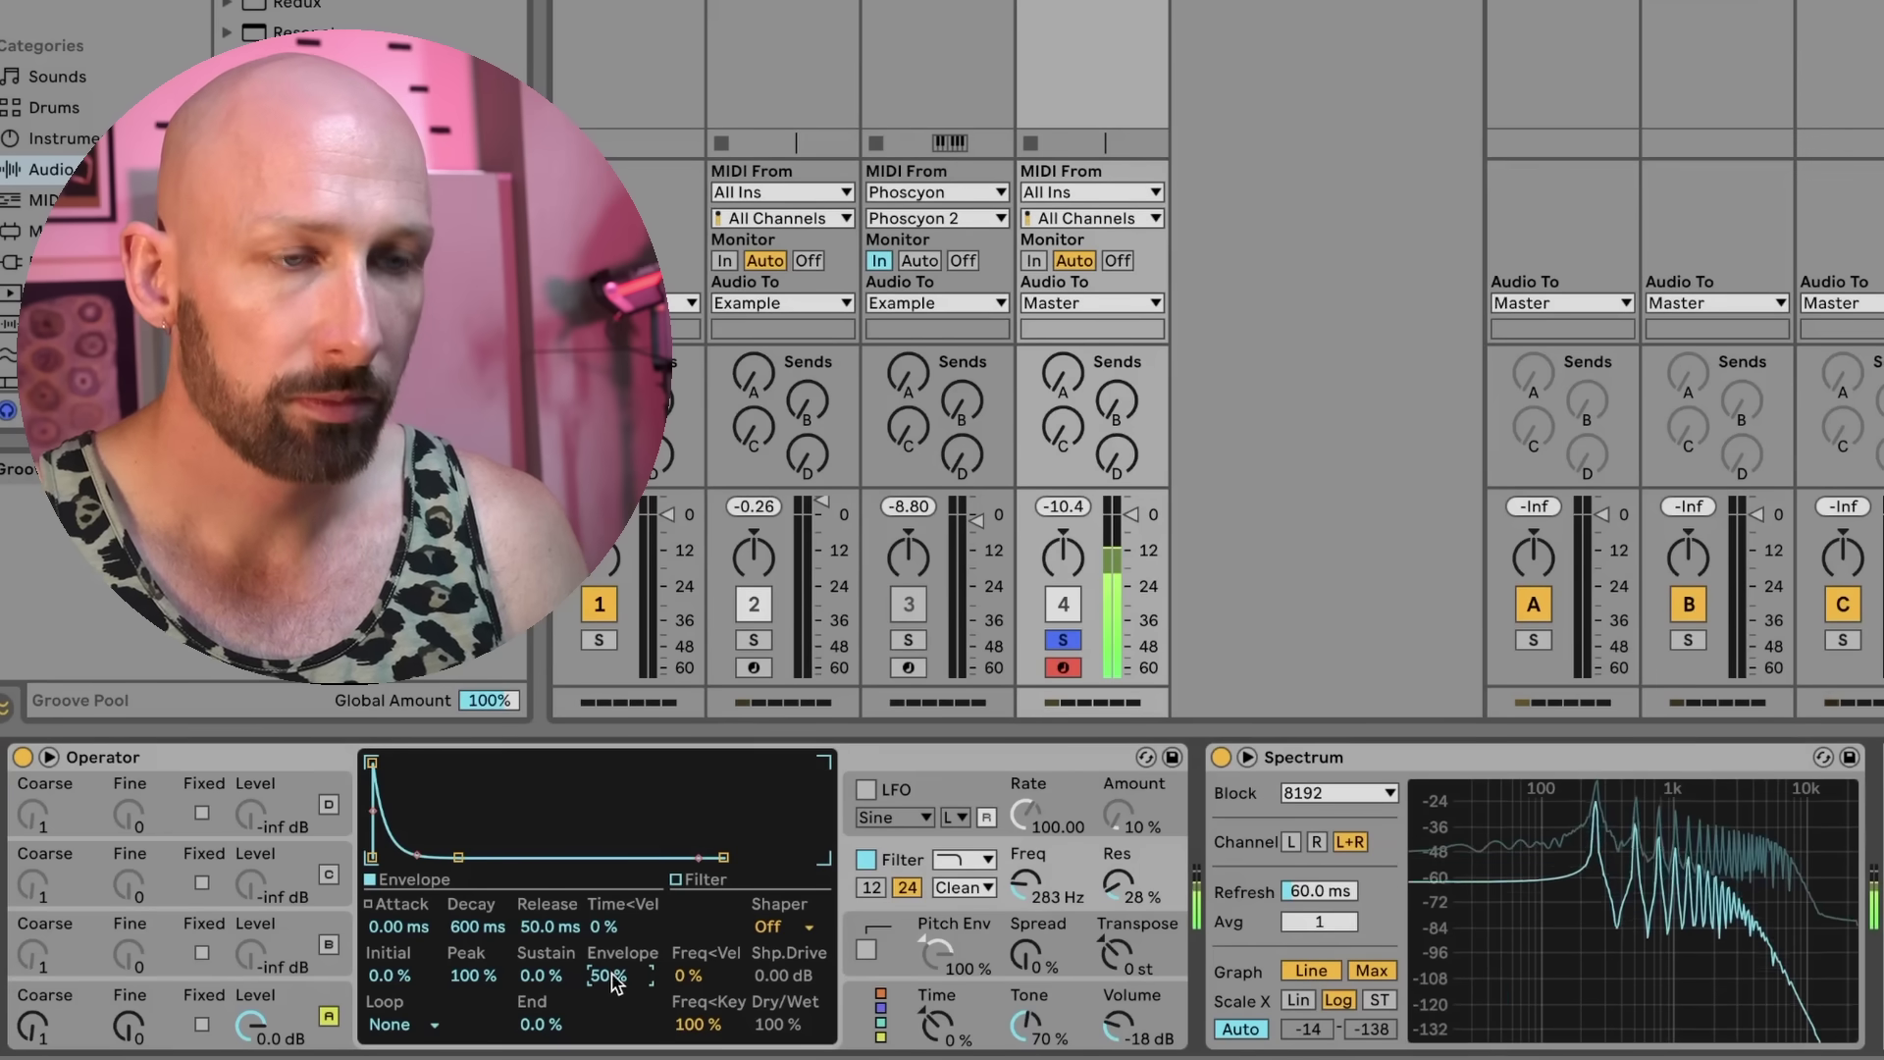
mouse_move(1610, 932)
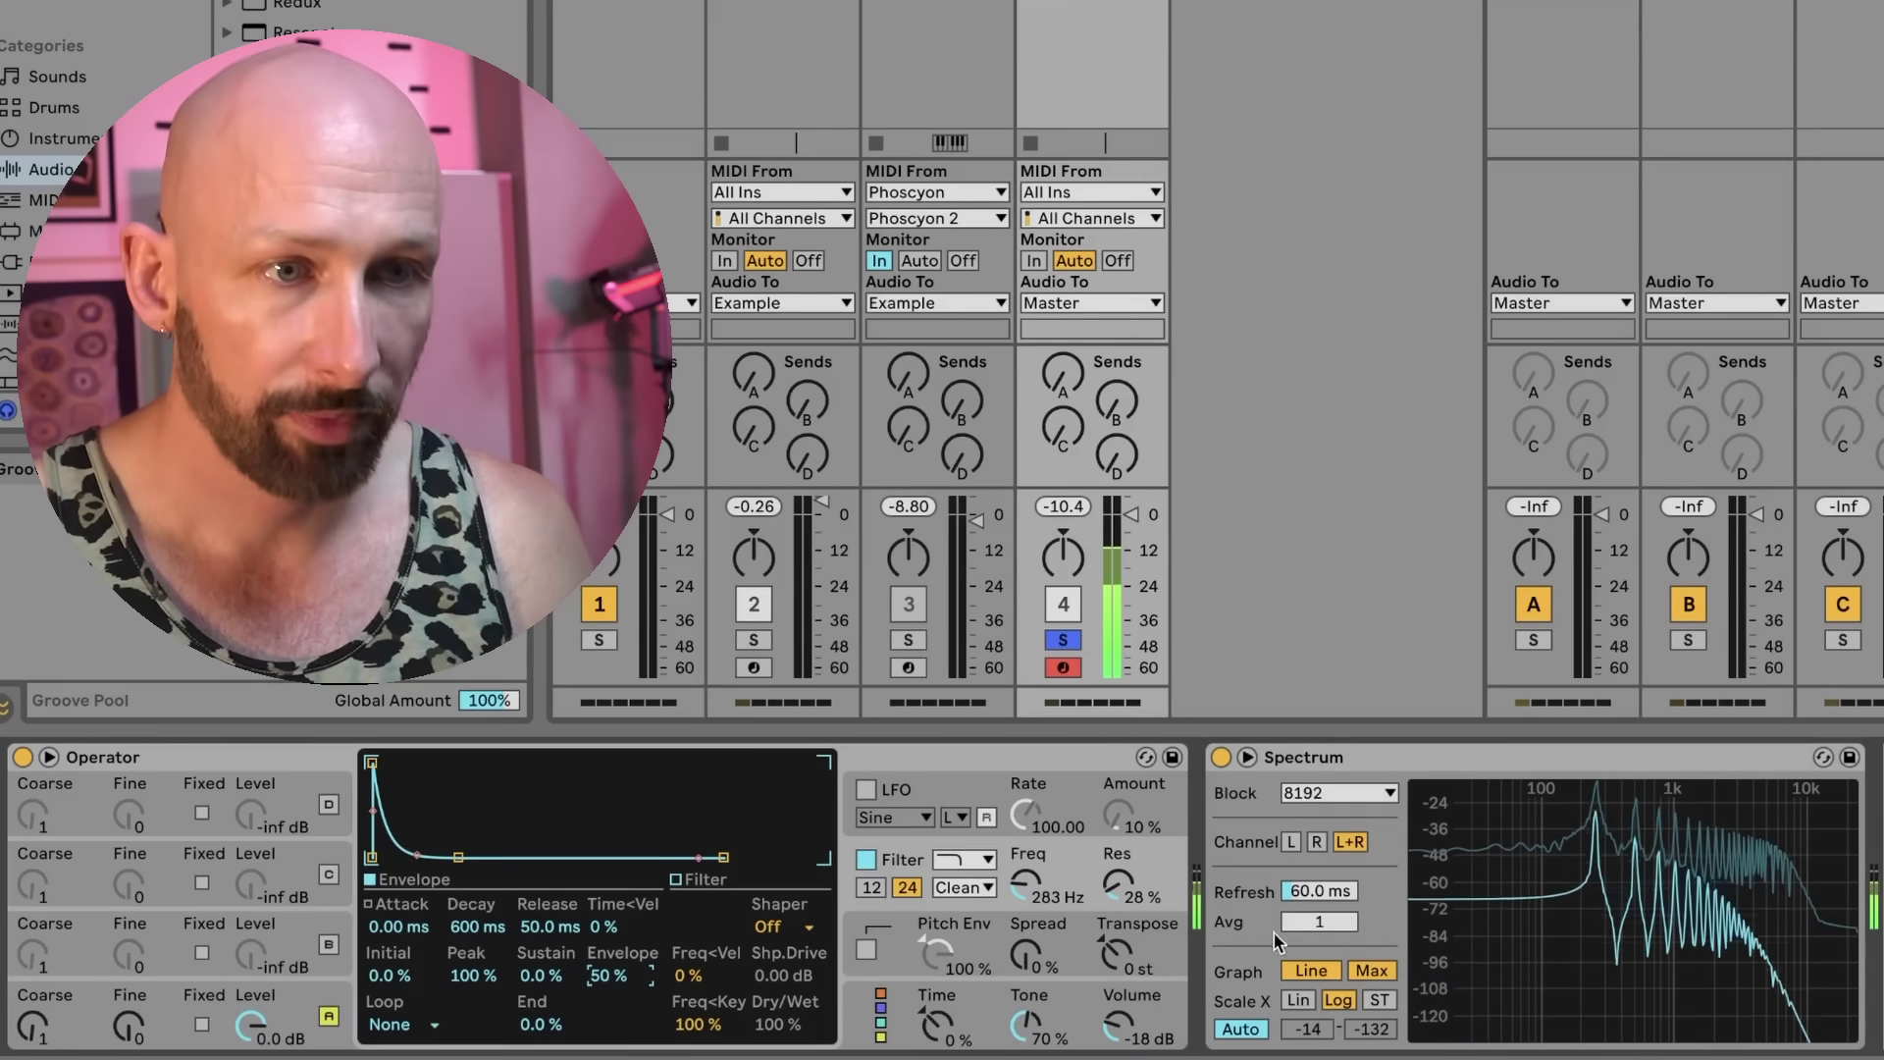
drag(1117, 882, 1117, 850)
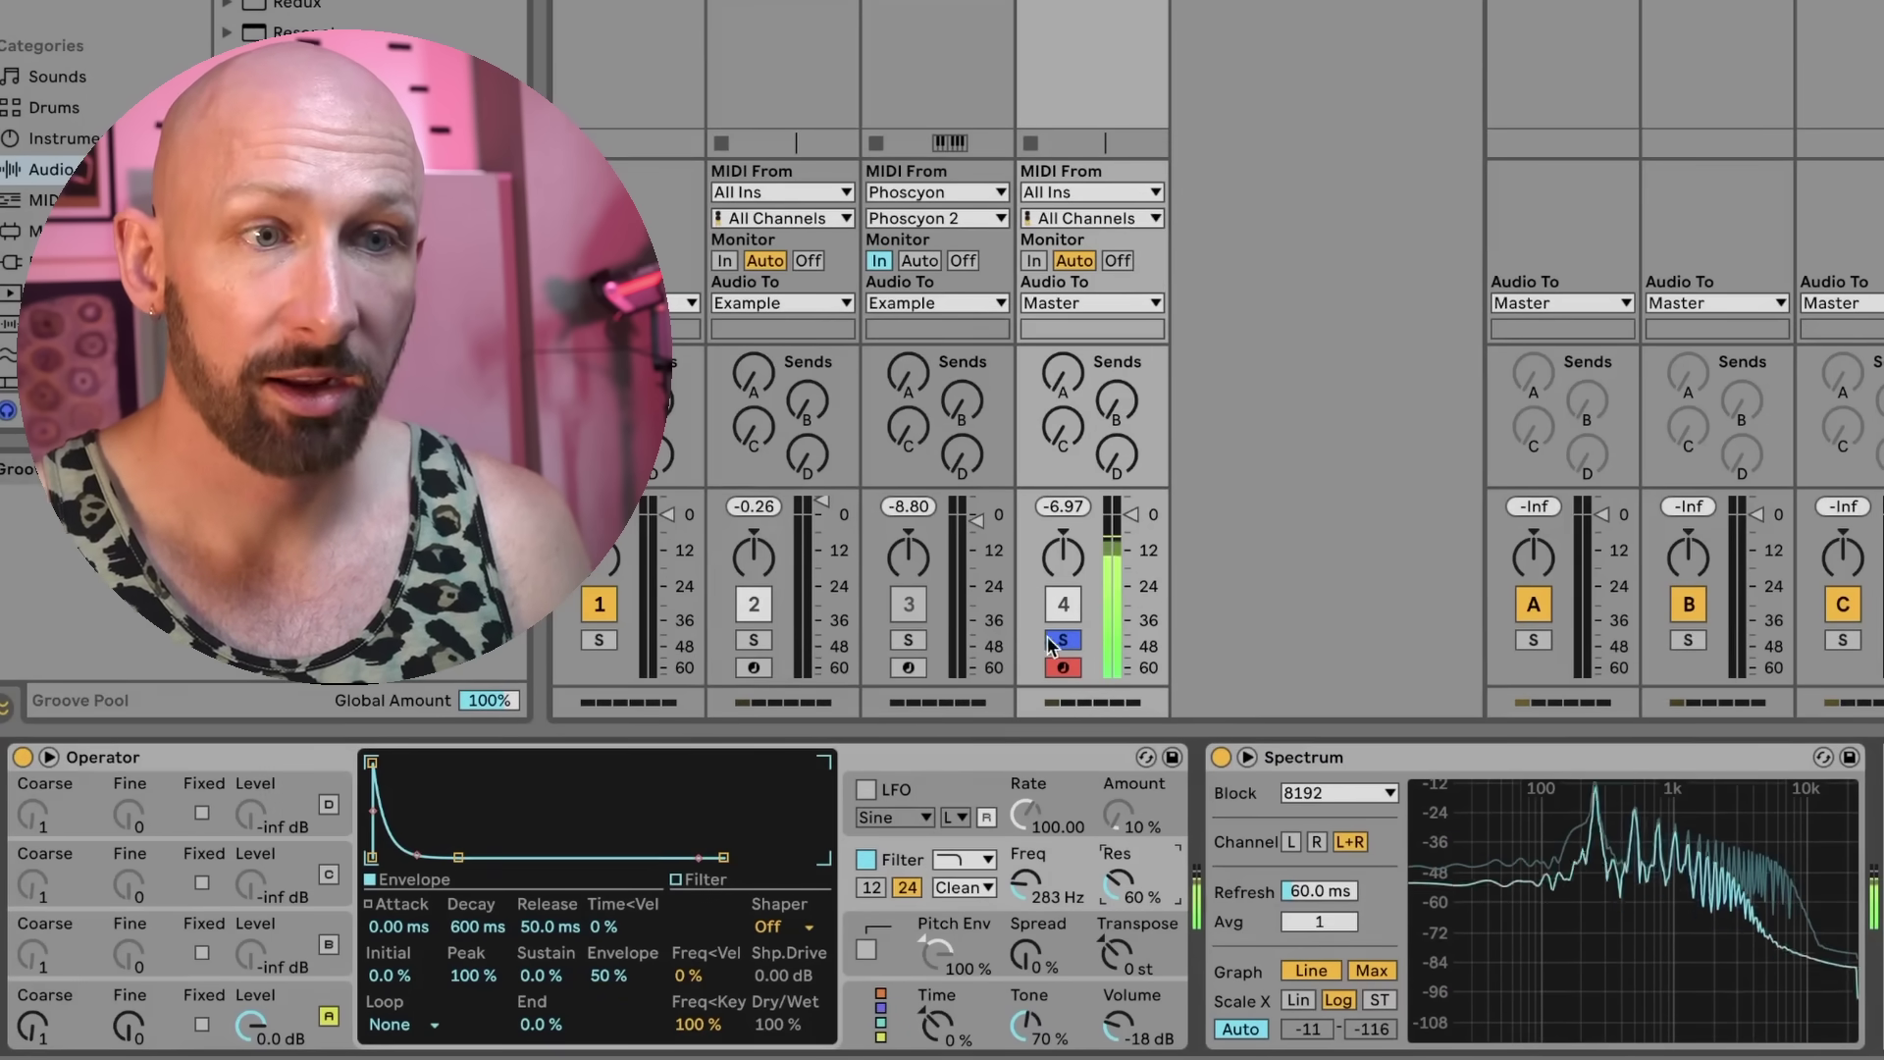
Step: Solo track 2 to listen to it for comparison, and return the solo to track 4
click(762, 637)
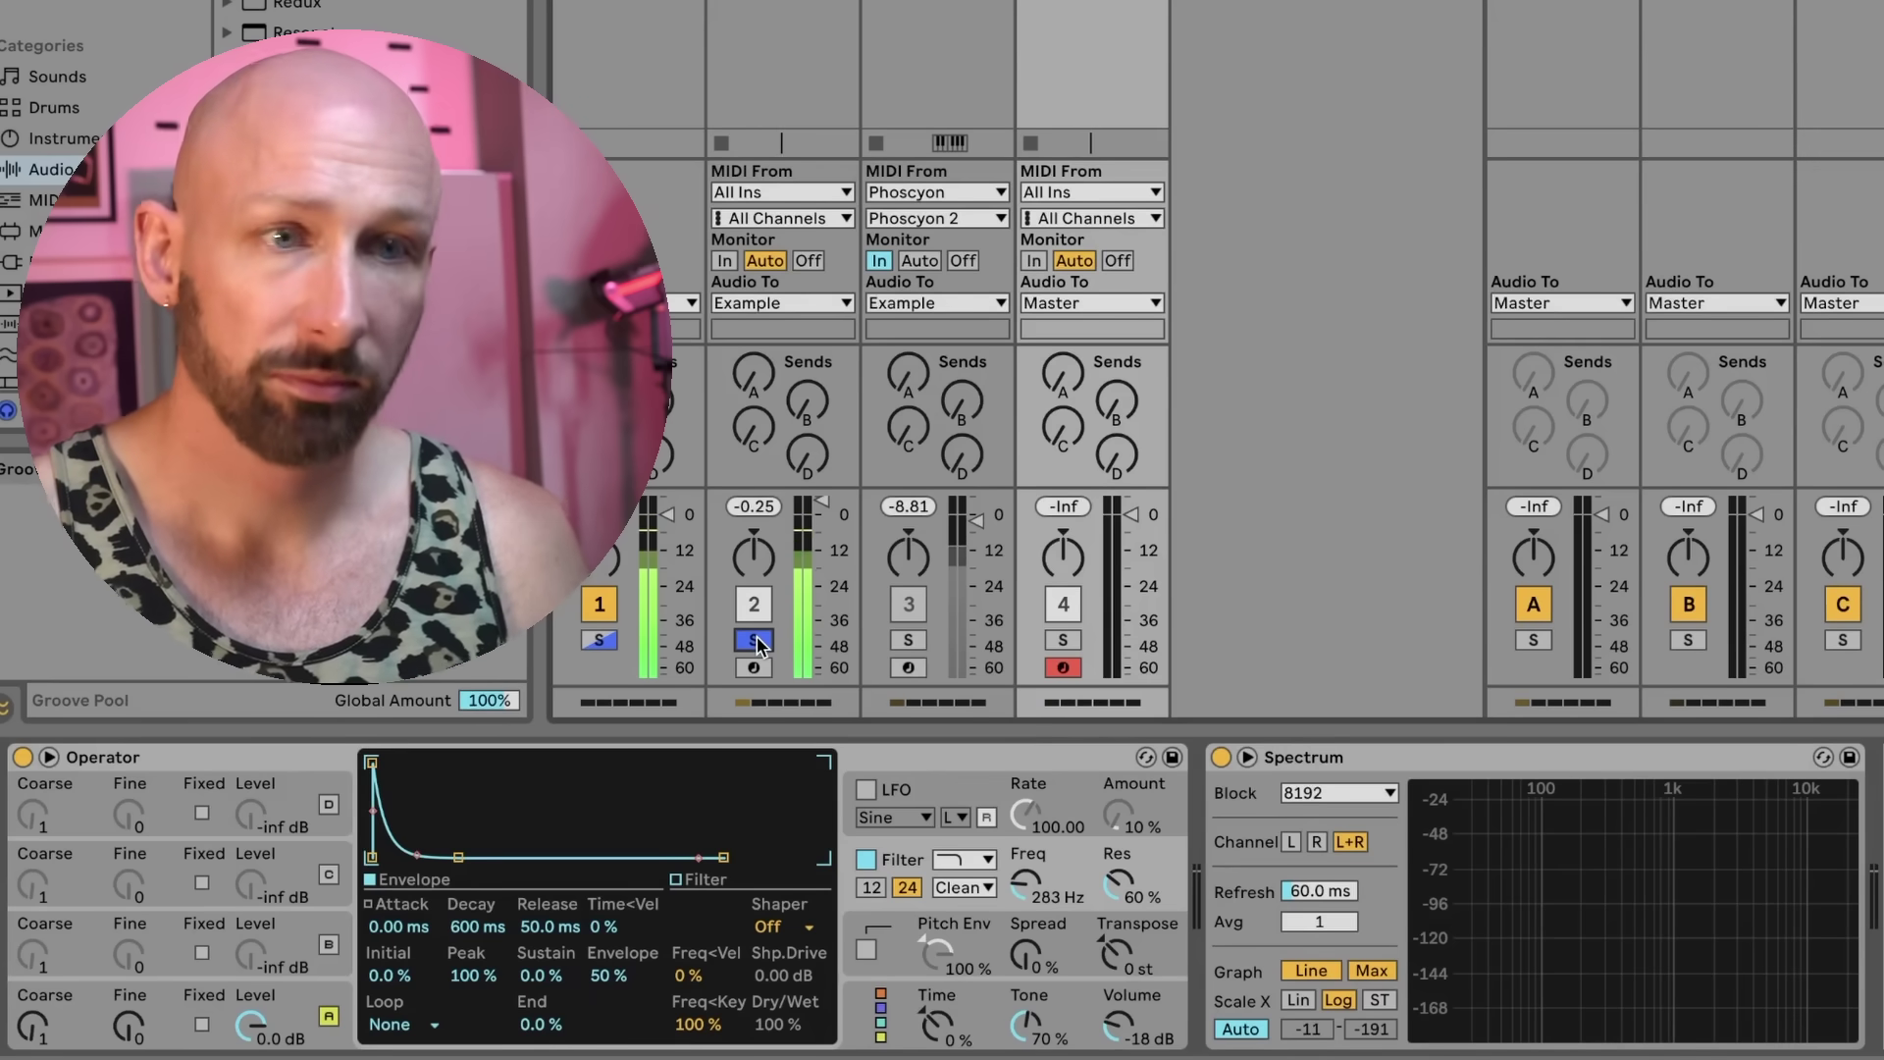
click(1063, 640)
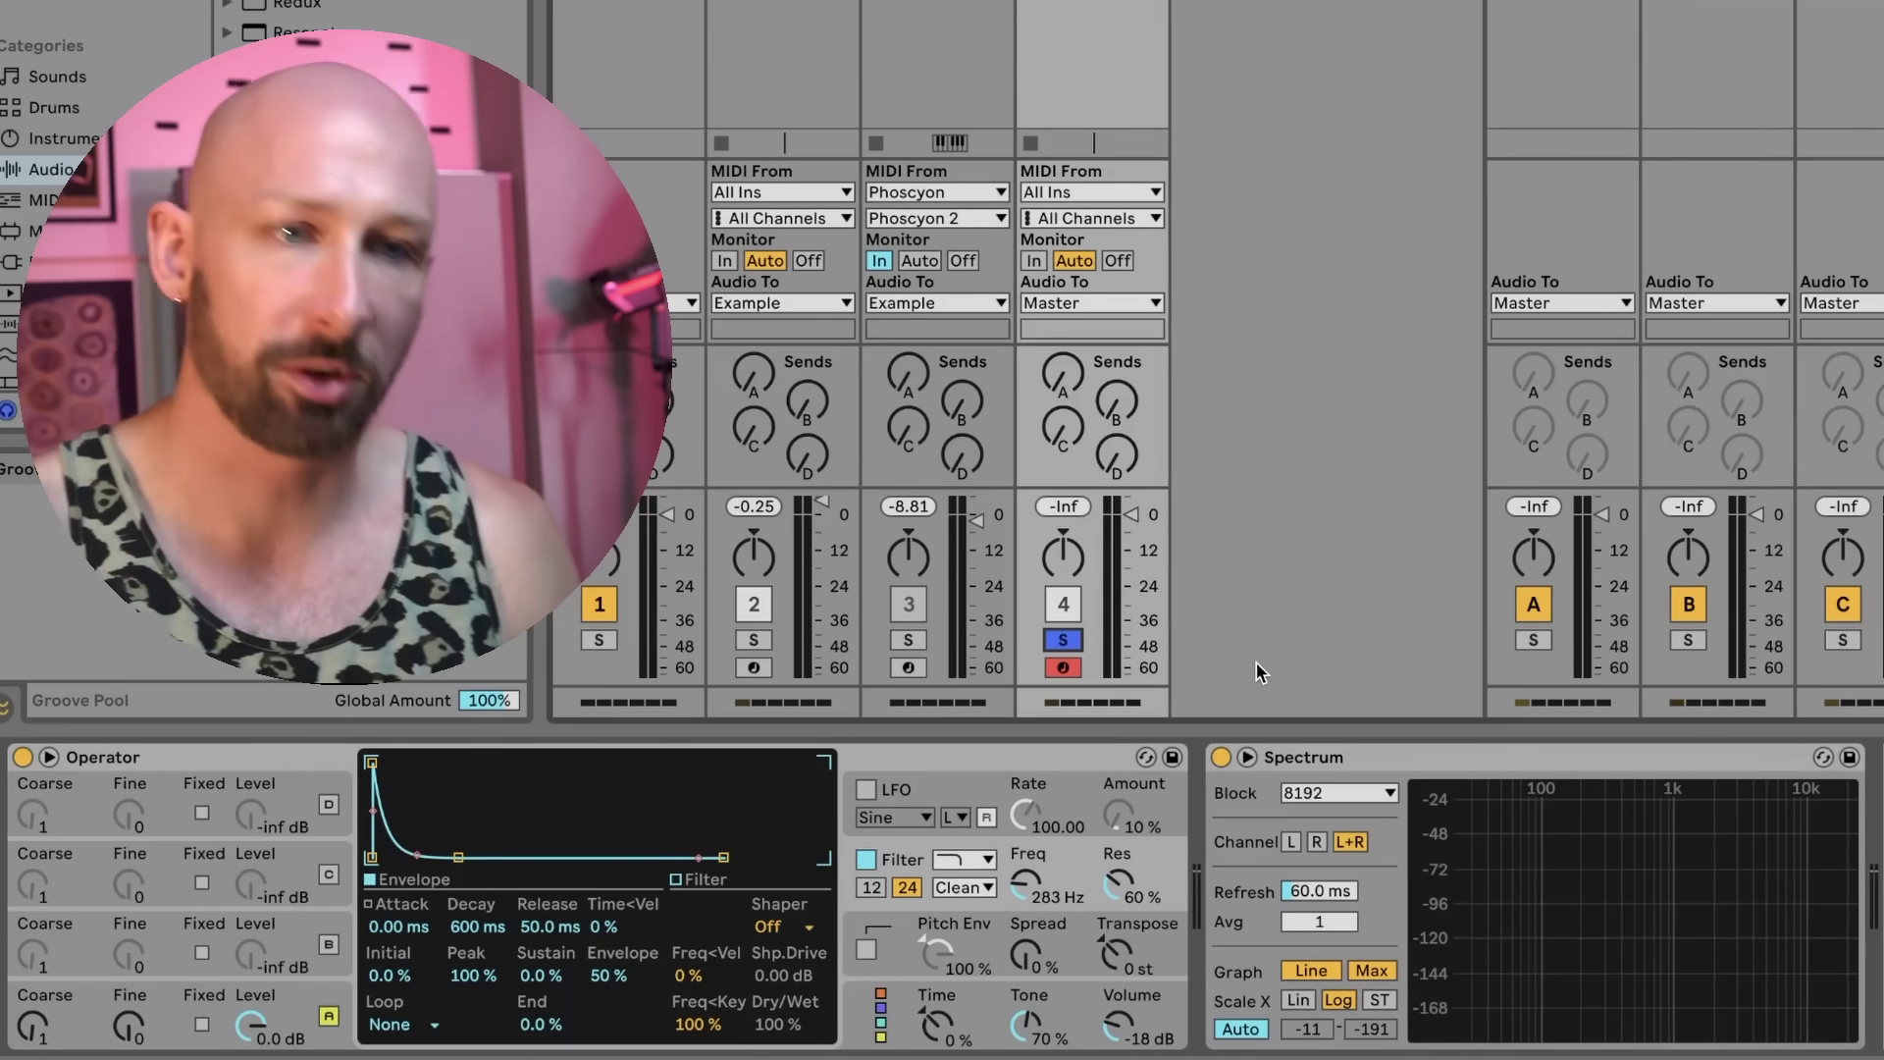
Step: Turn off Operator's filter and set oscillator A's wave to Sine
click(868, 860)
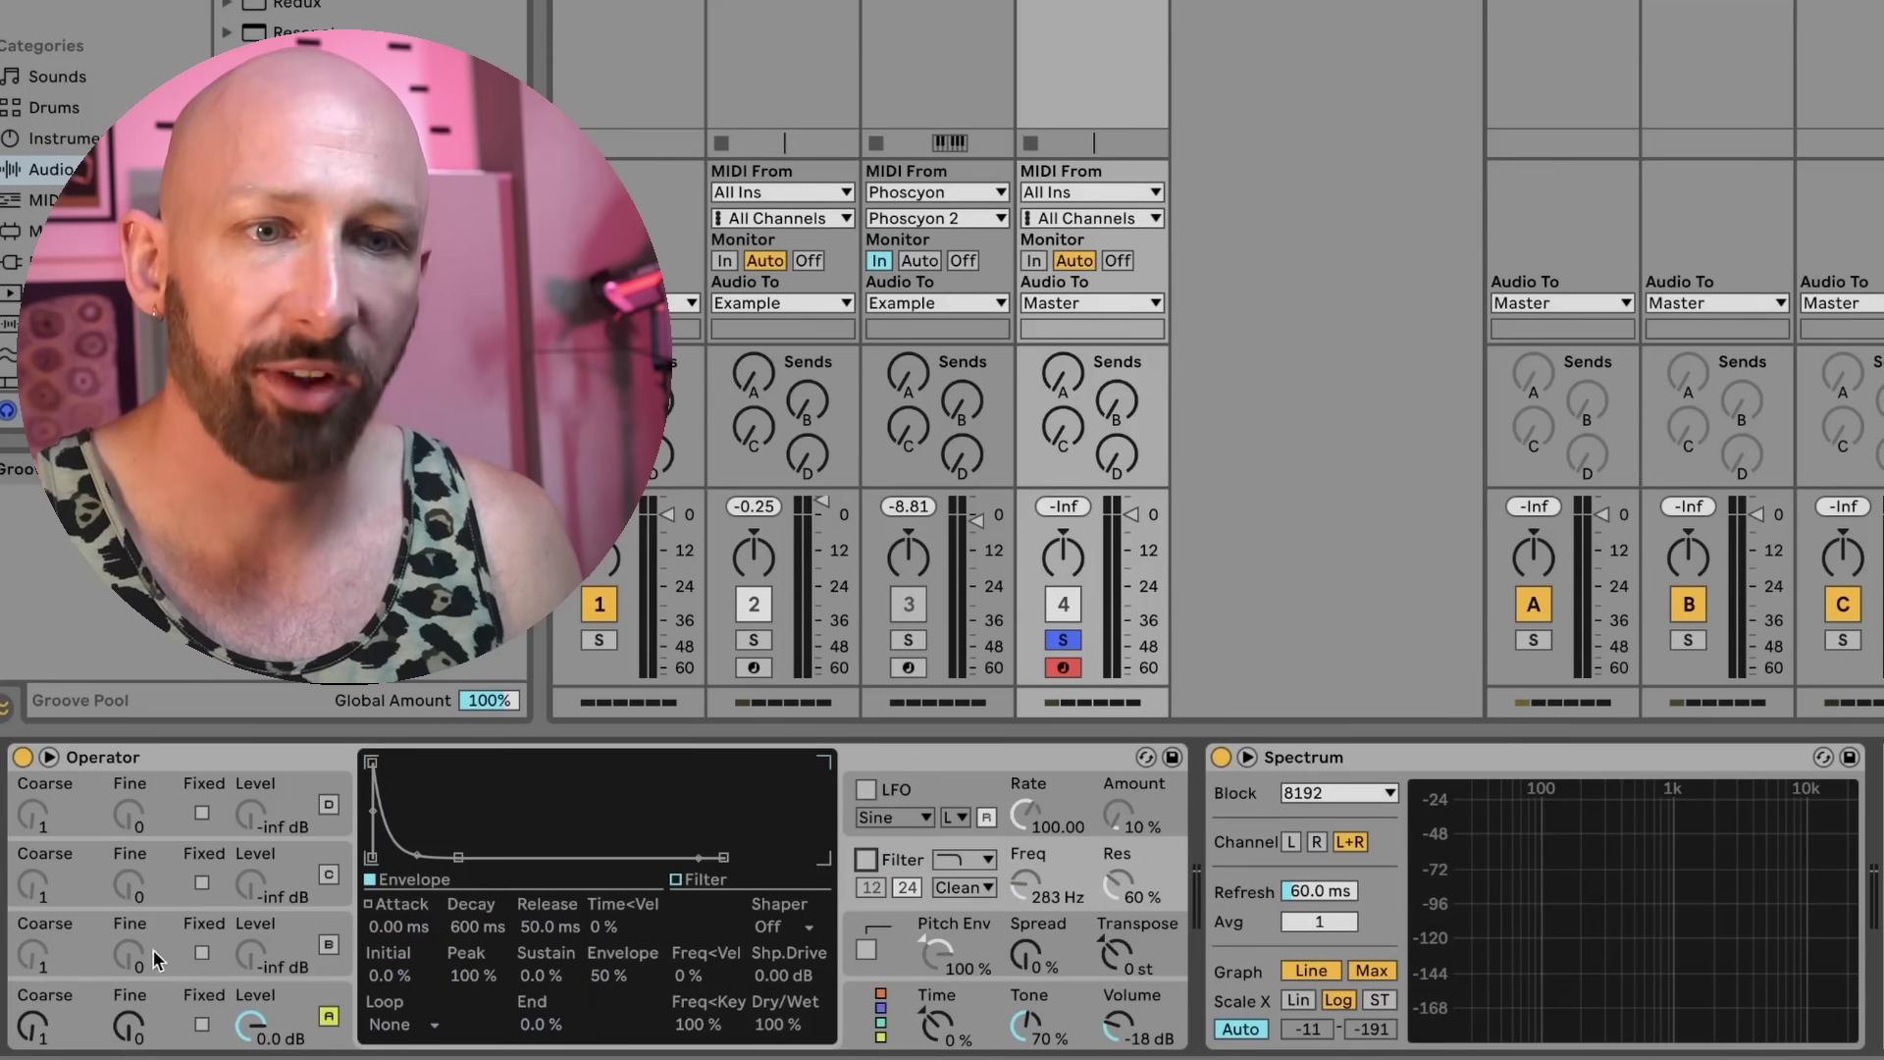
click(181, 998)
click(706, 925)
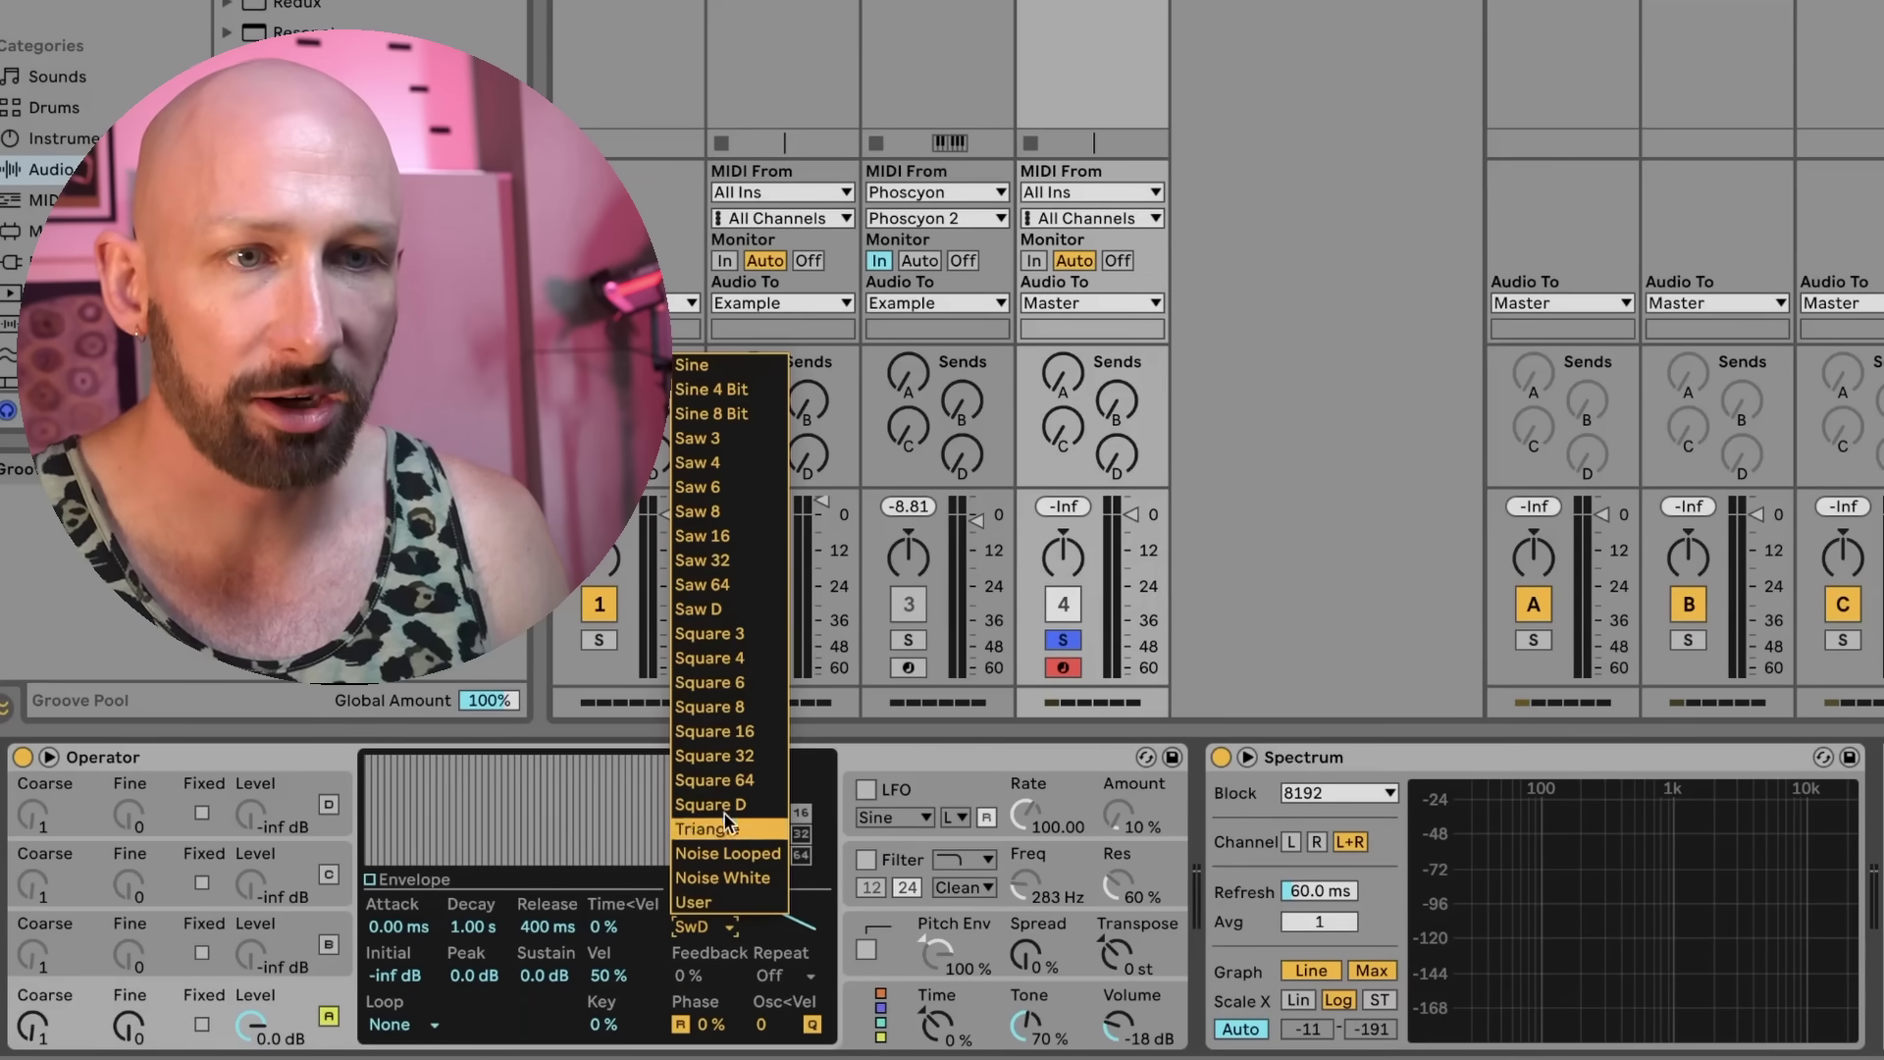
click(702, 370)
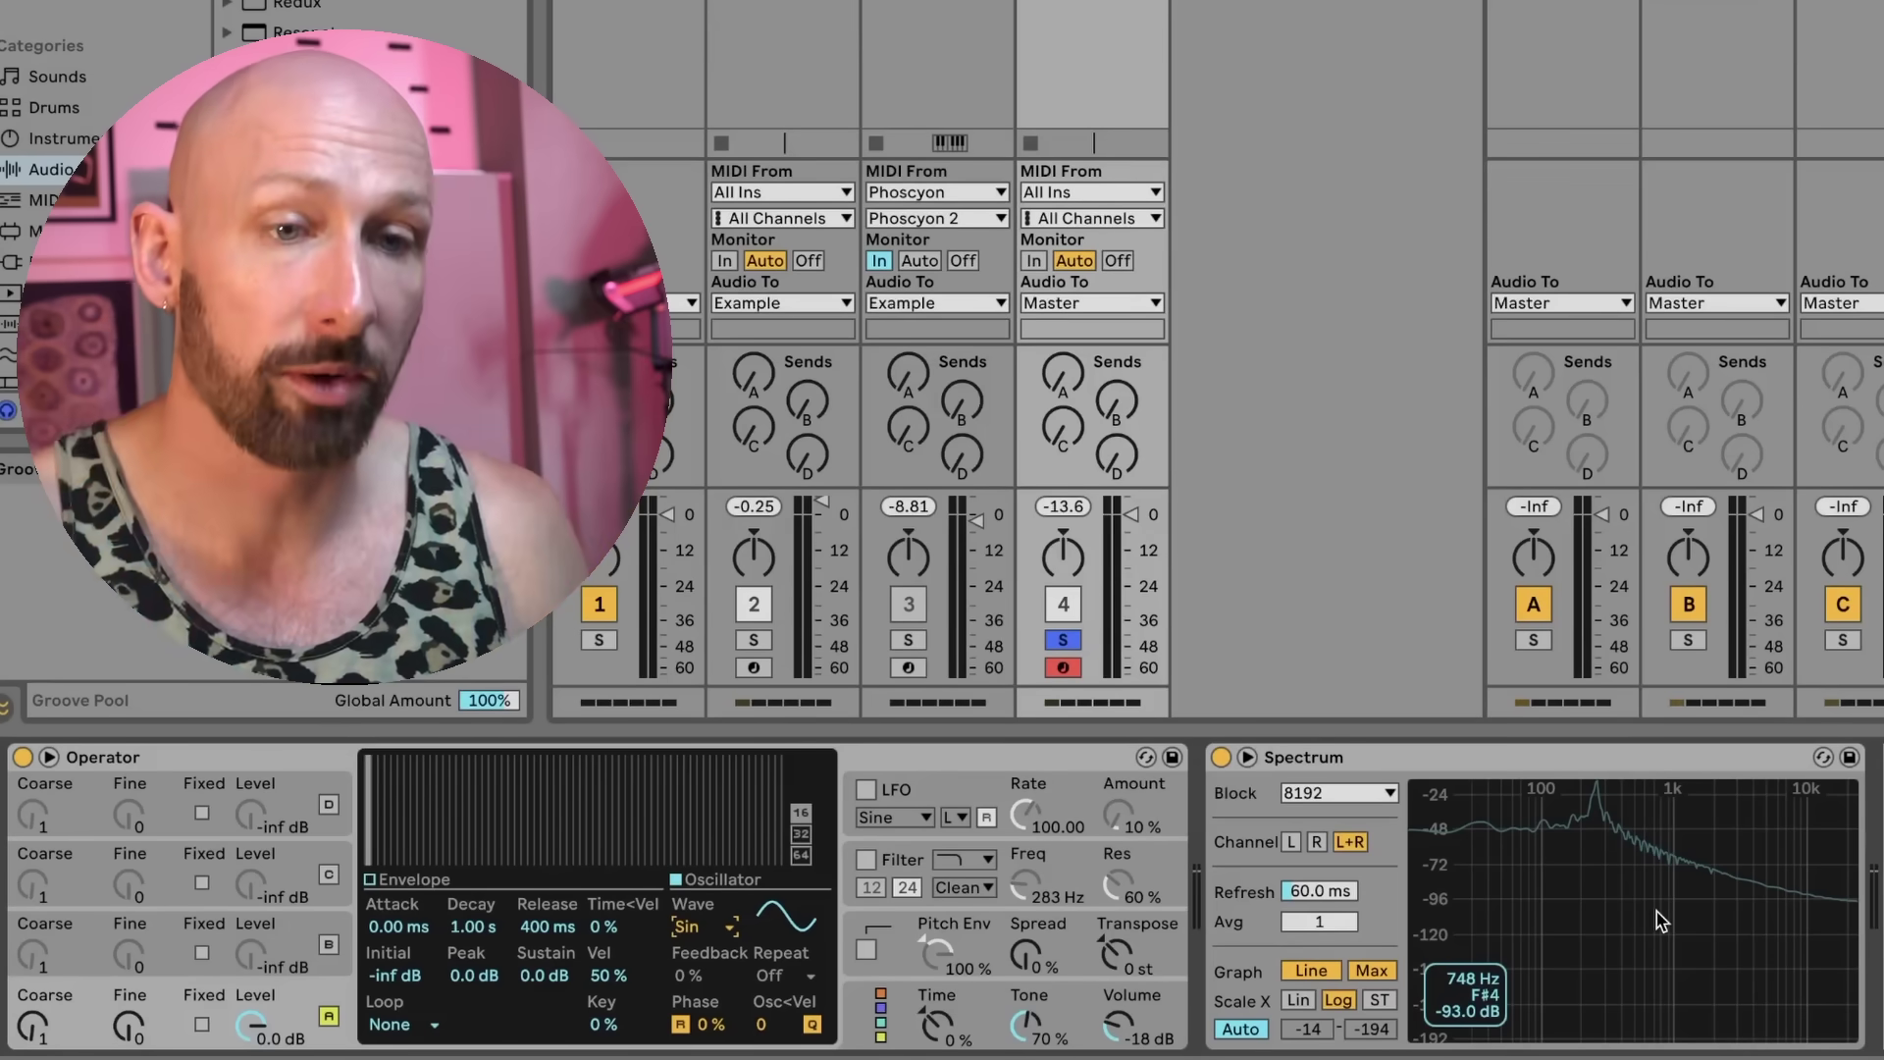
Step: Switch on oscillator B as a modulator and raise its level to -13 dB
click(330, 944)
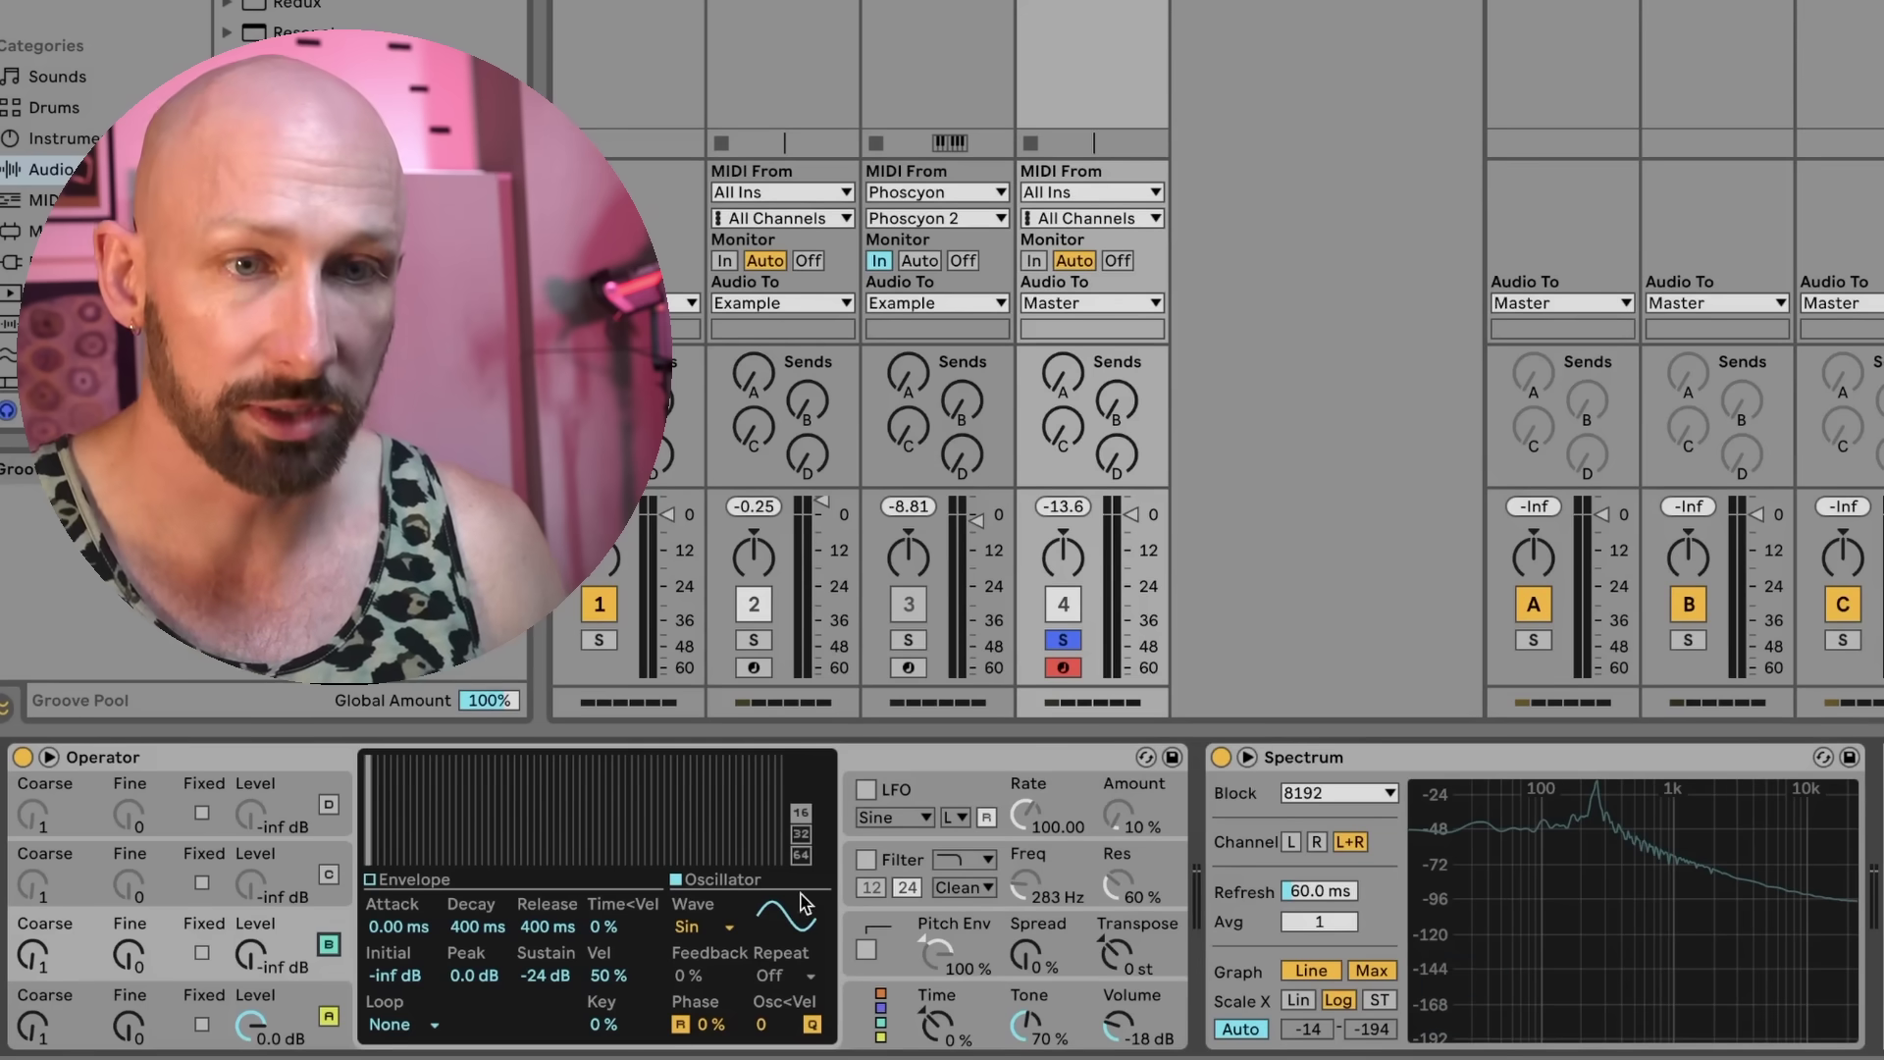
click(250, 952)
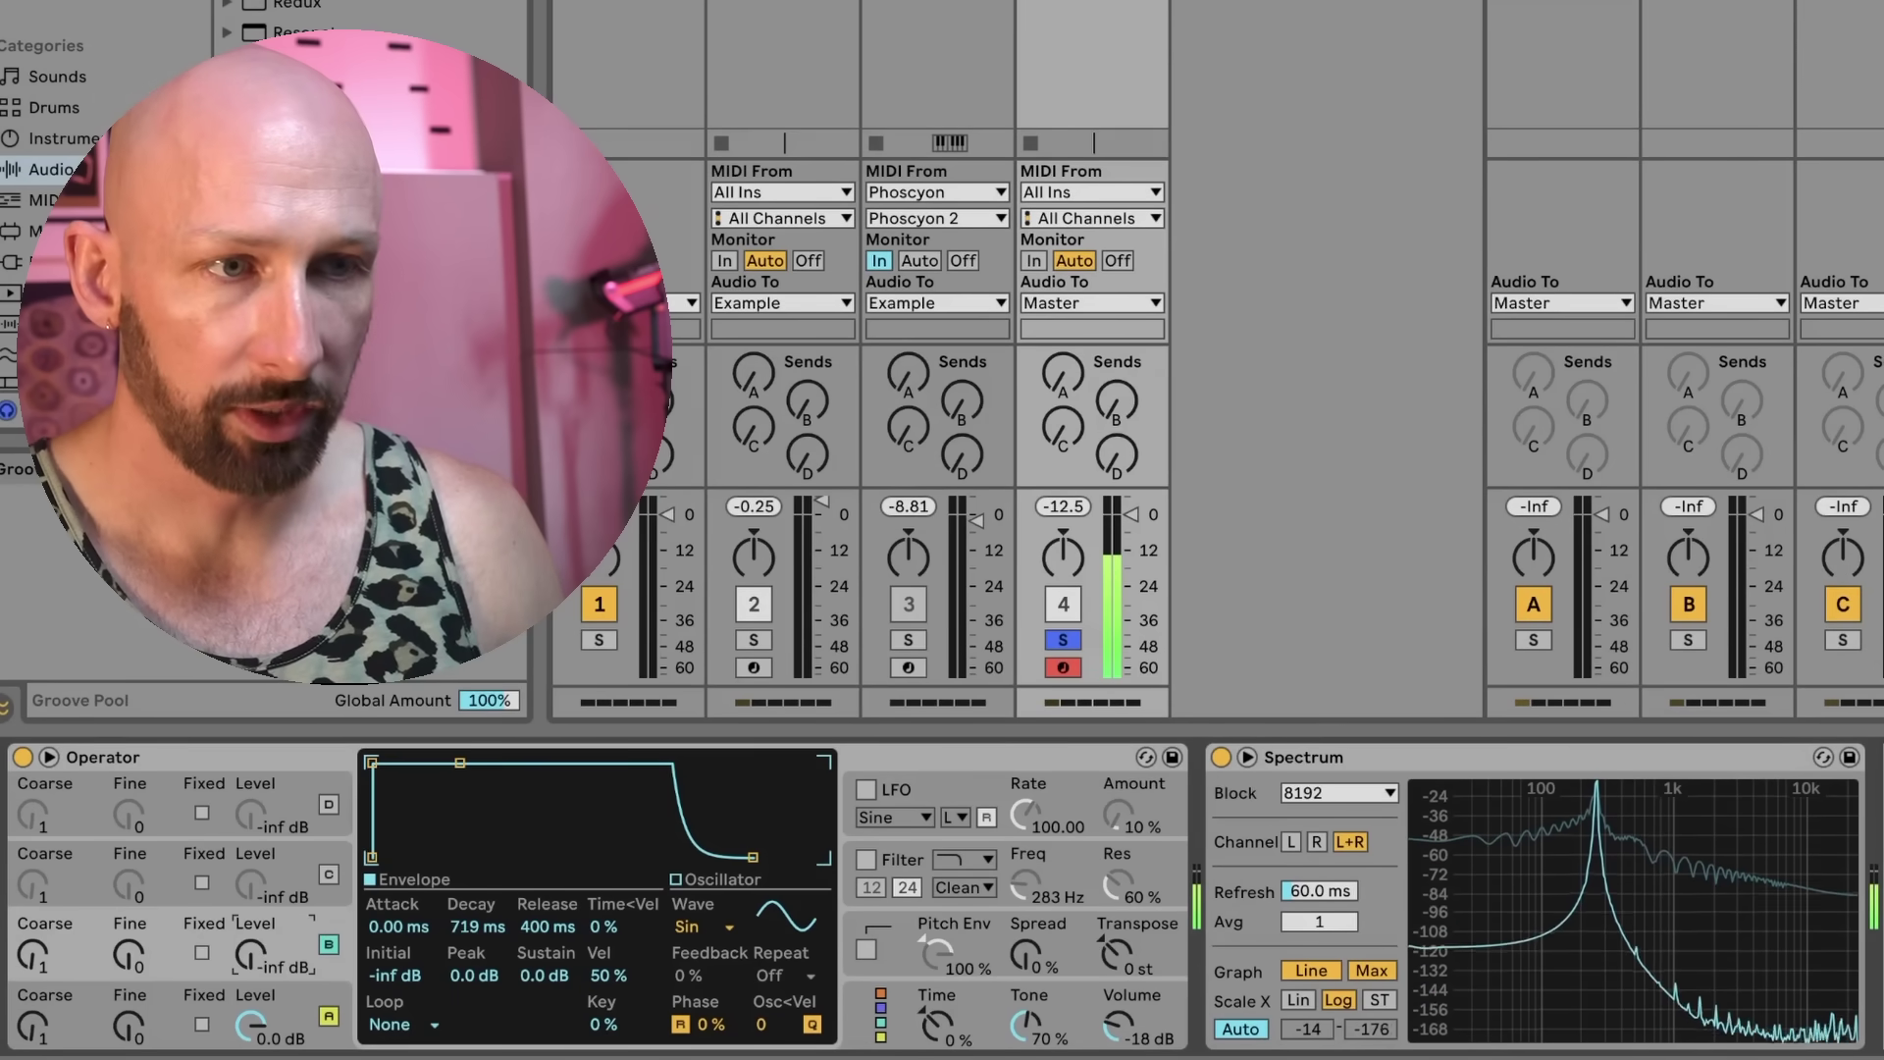
drag(250, 952, 250, 882)
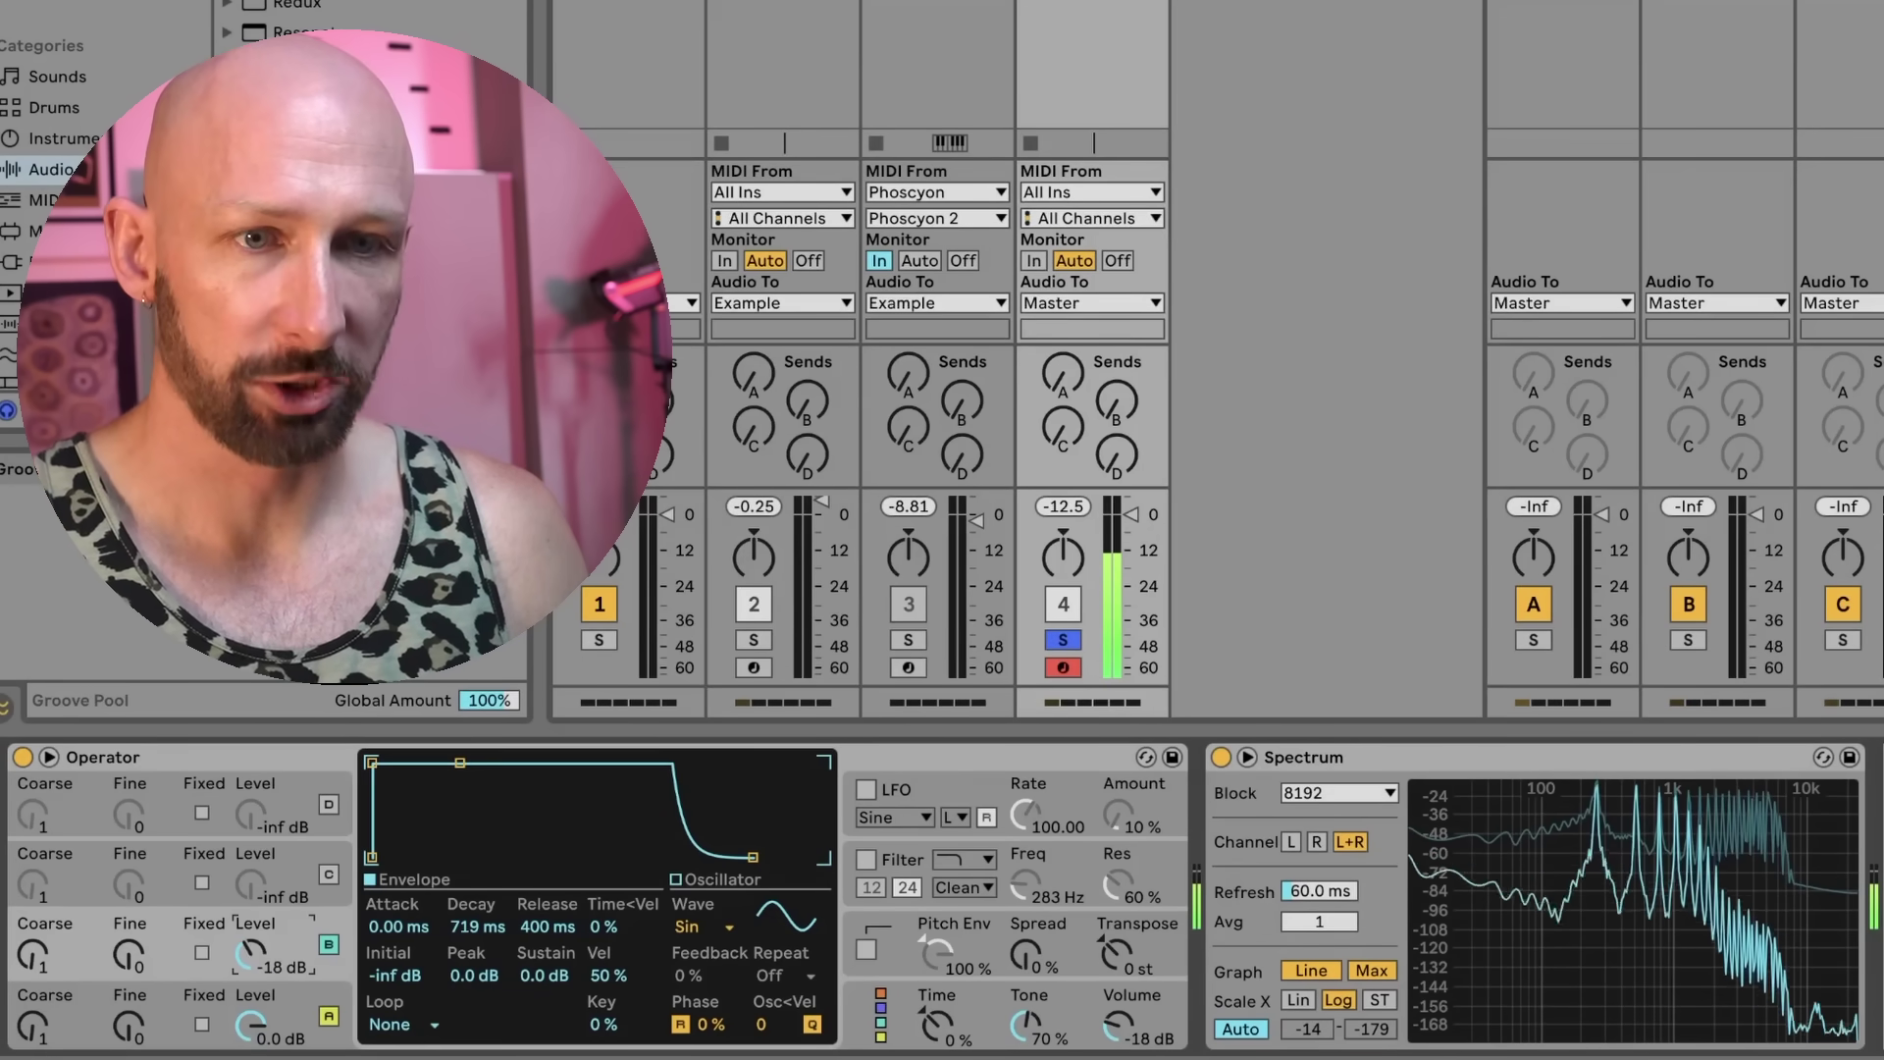
drag(259, 959, 261, 966)
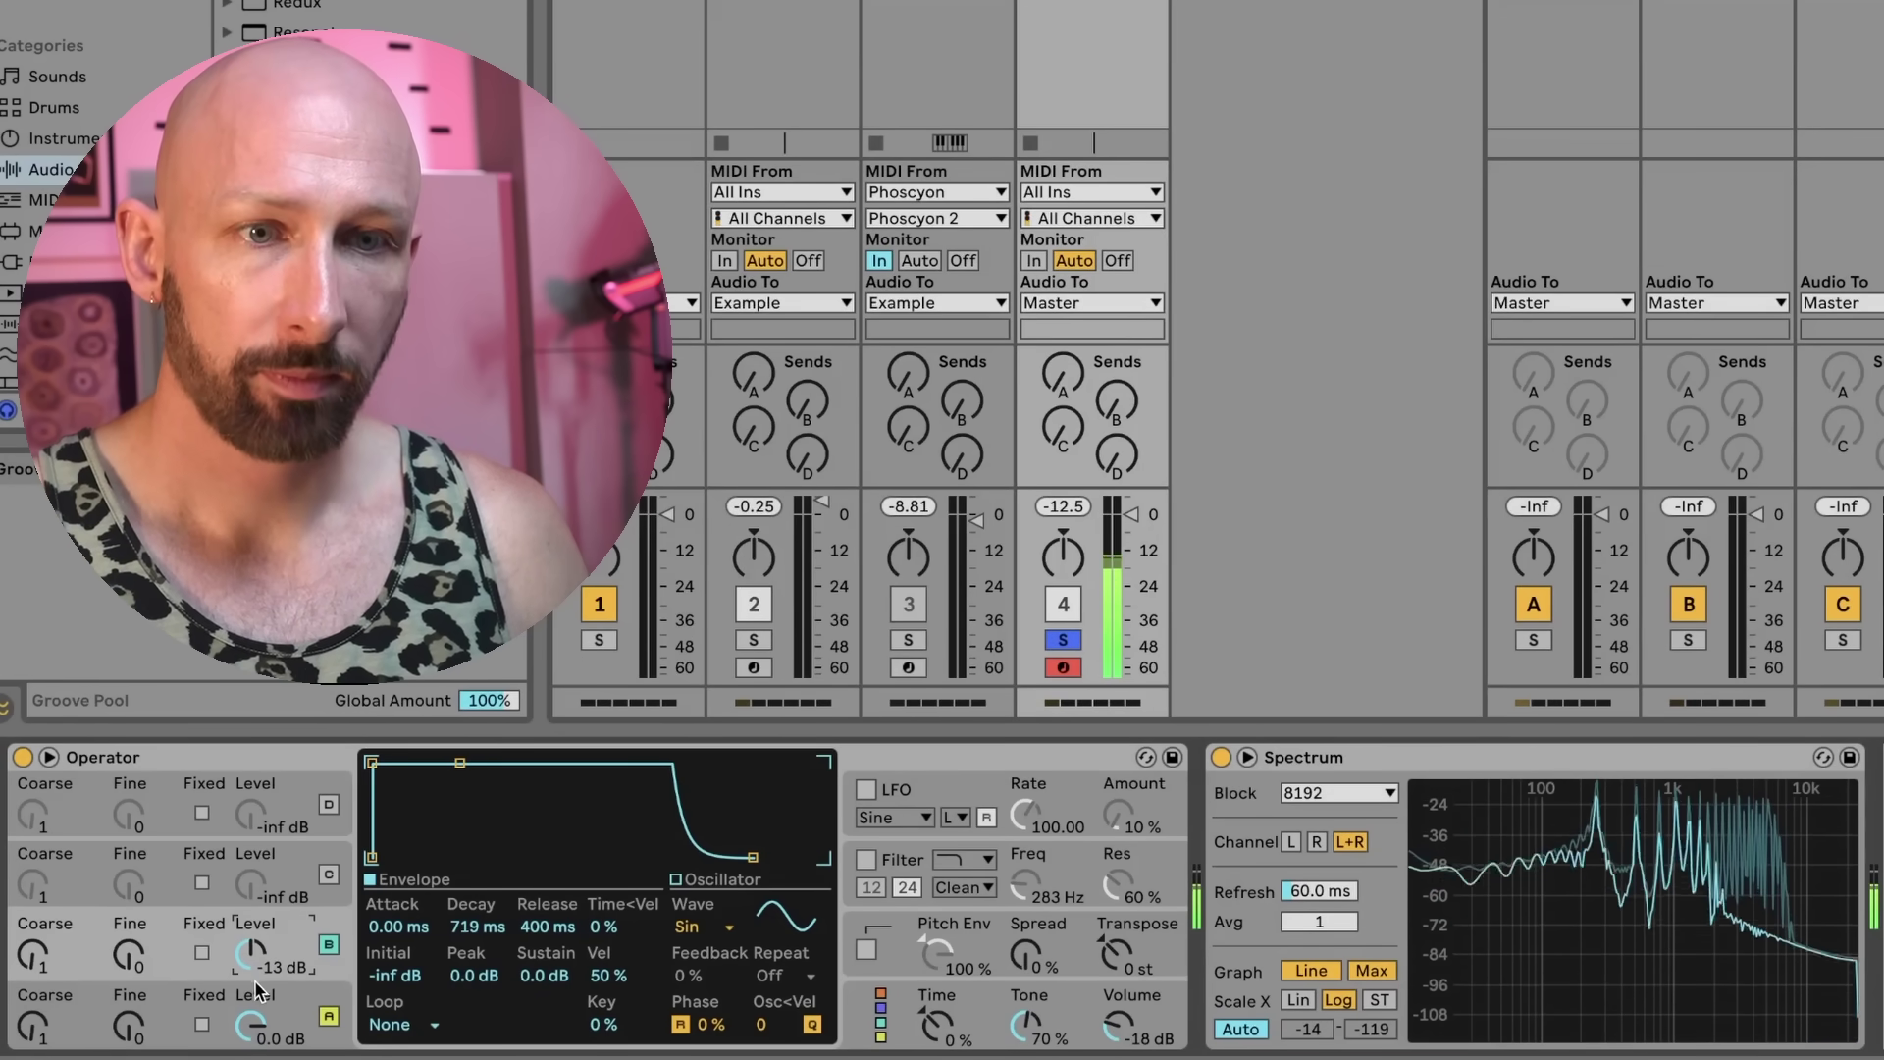
mouse_move(1680, 834)
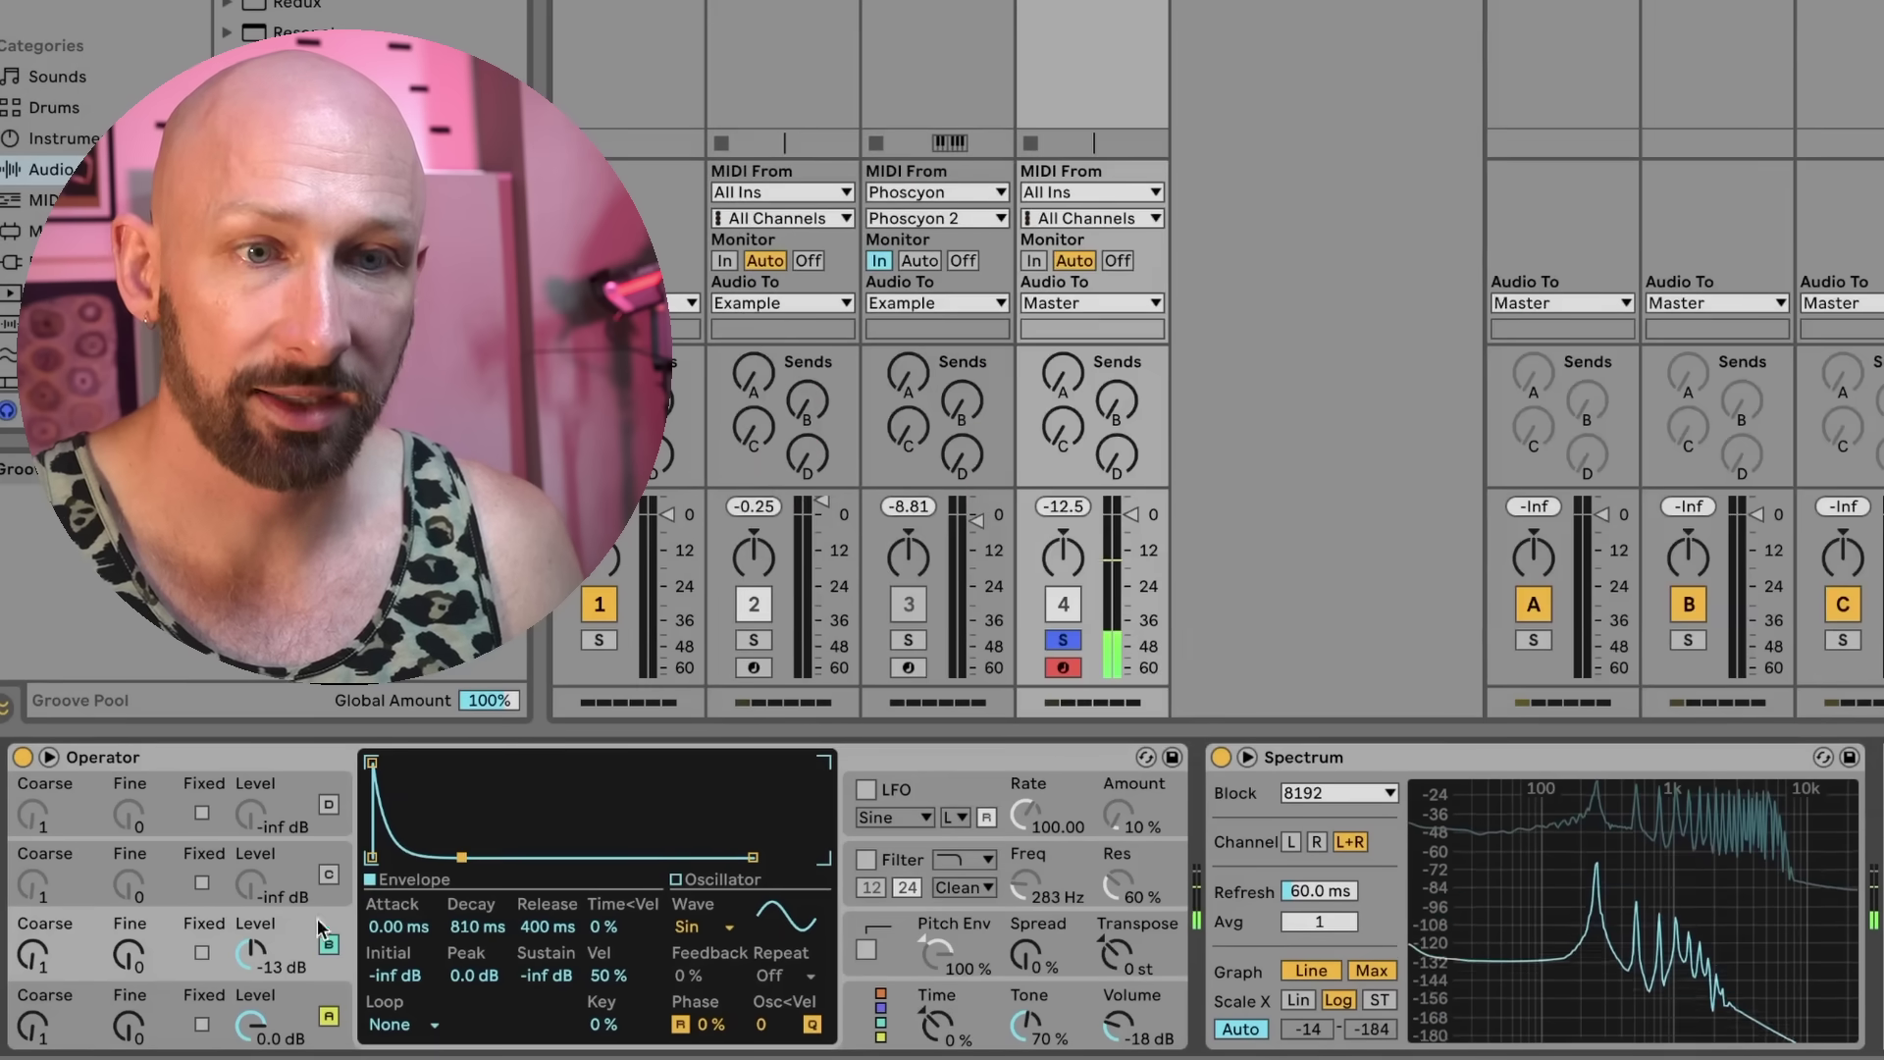
Step: Raise oscillator B's level to -9.5 dB and its coarse tuning to 4
drag(254, 954, 262, 950)
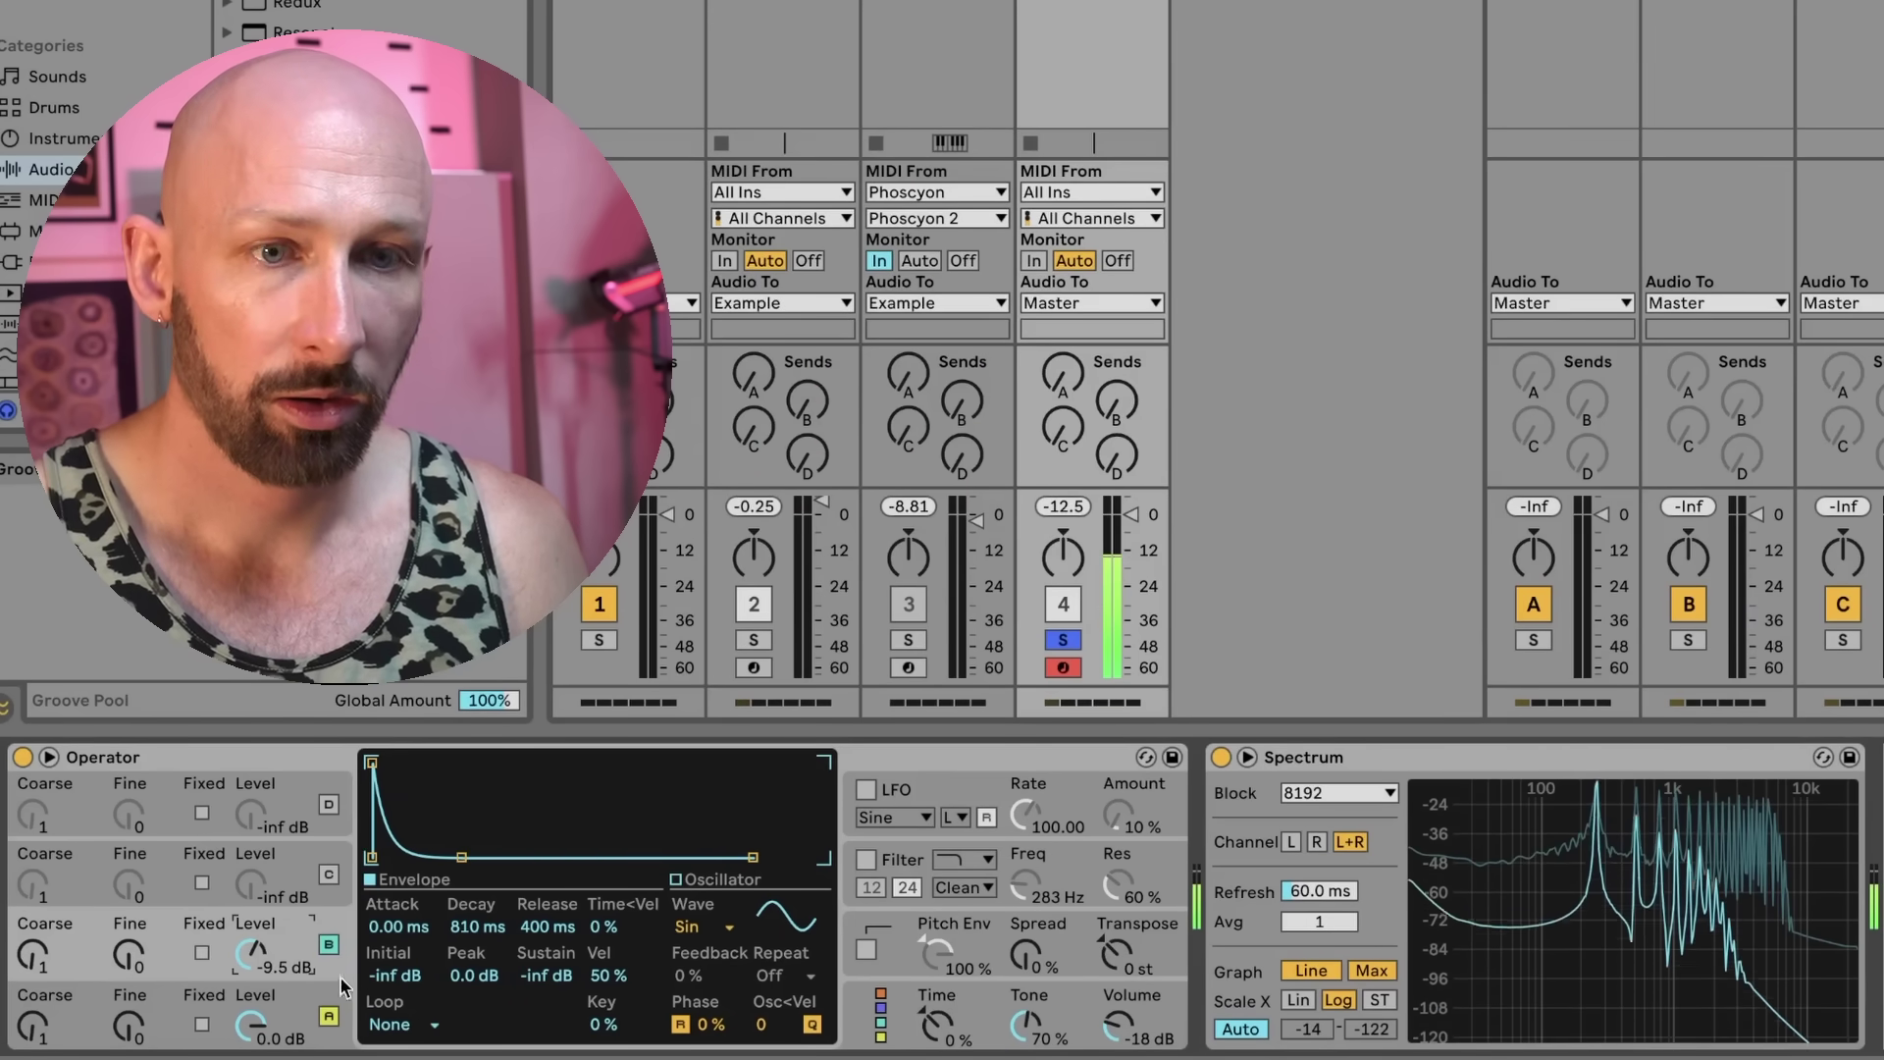
mouse_move(1624, 883)
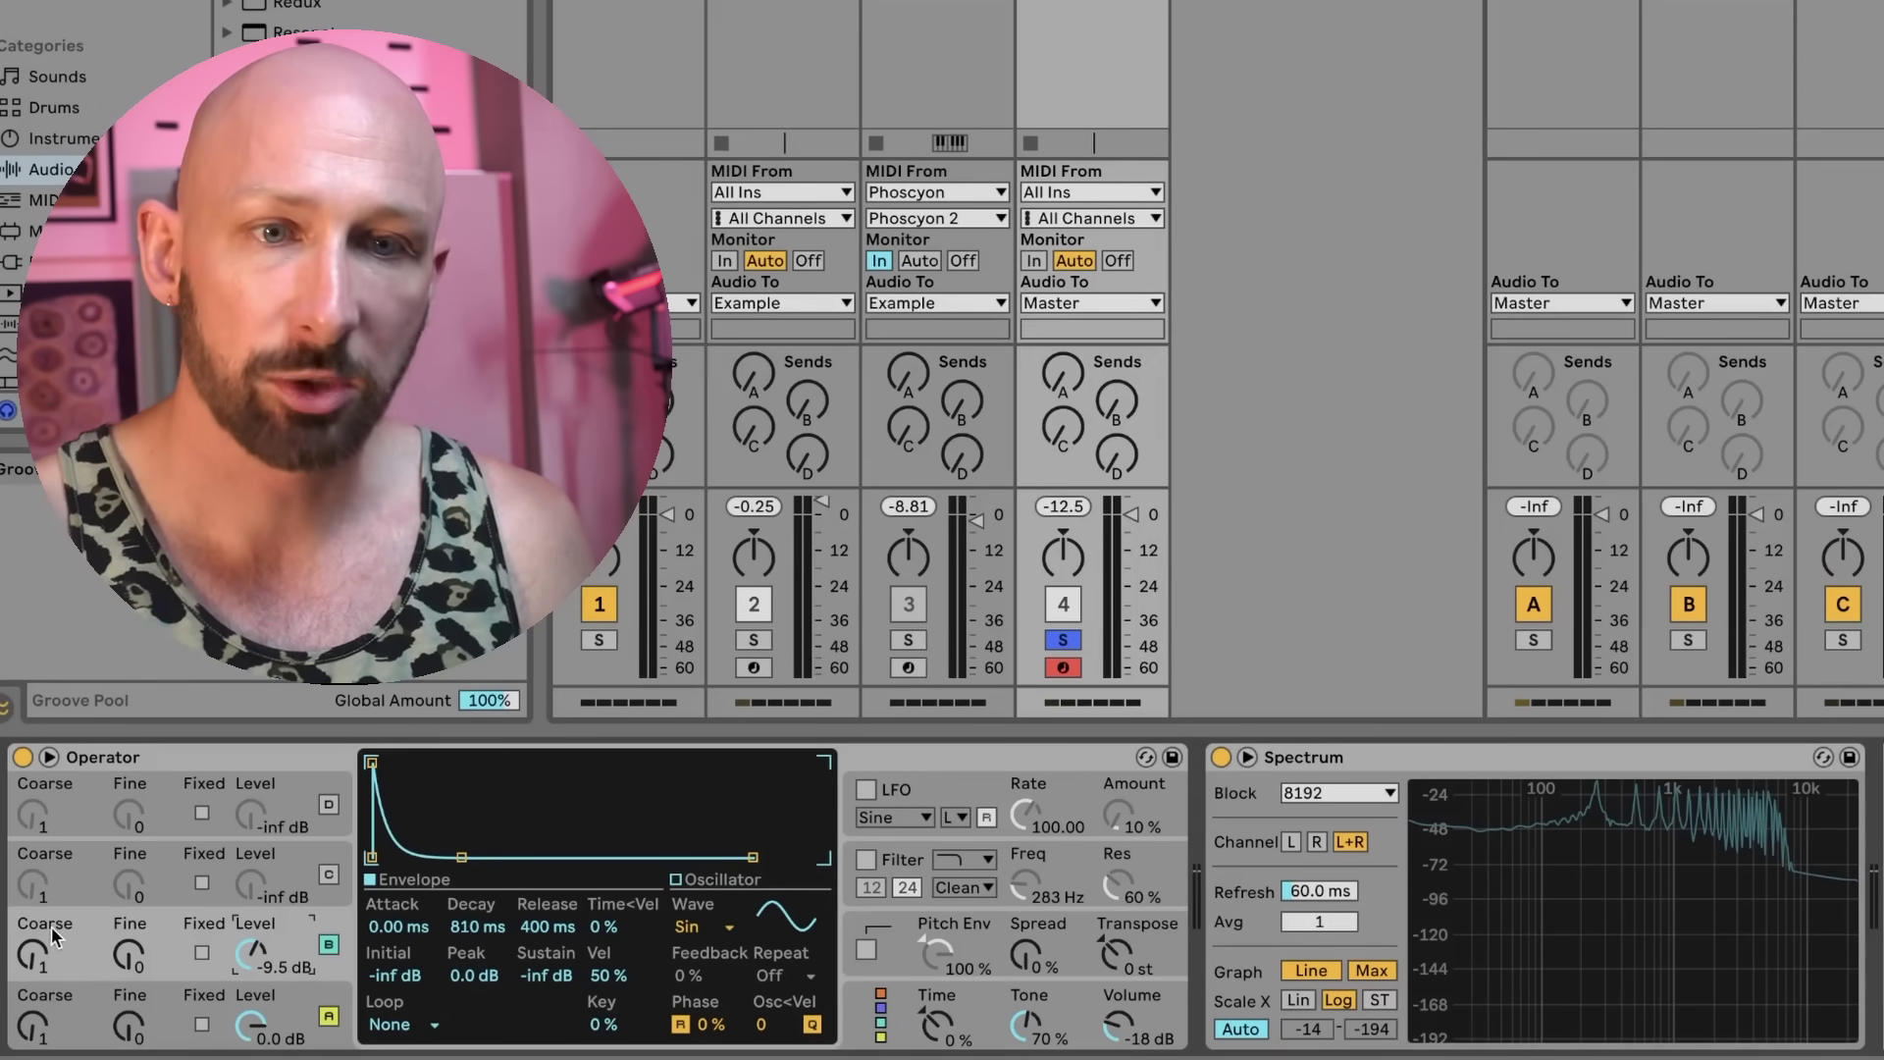
drag(39, 959, 63, 946)
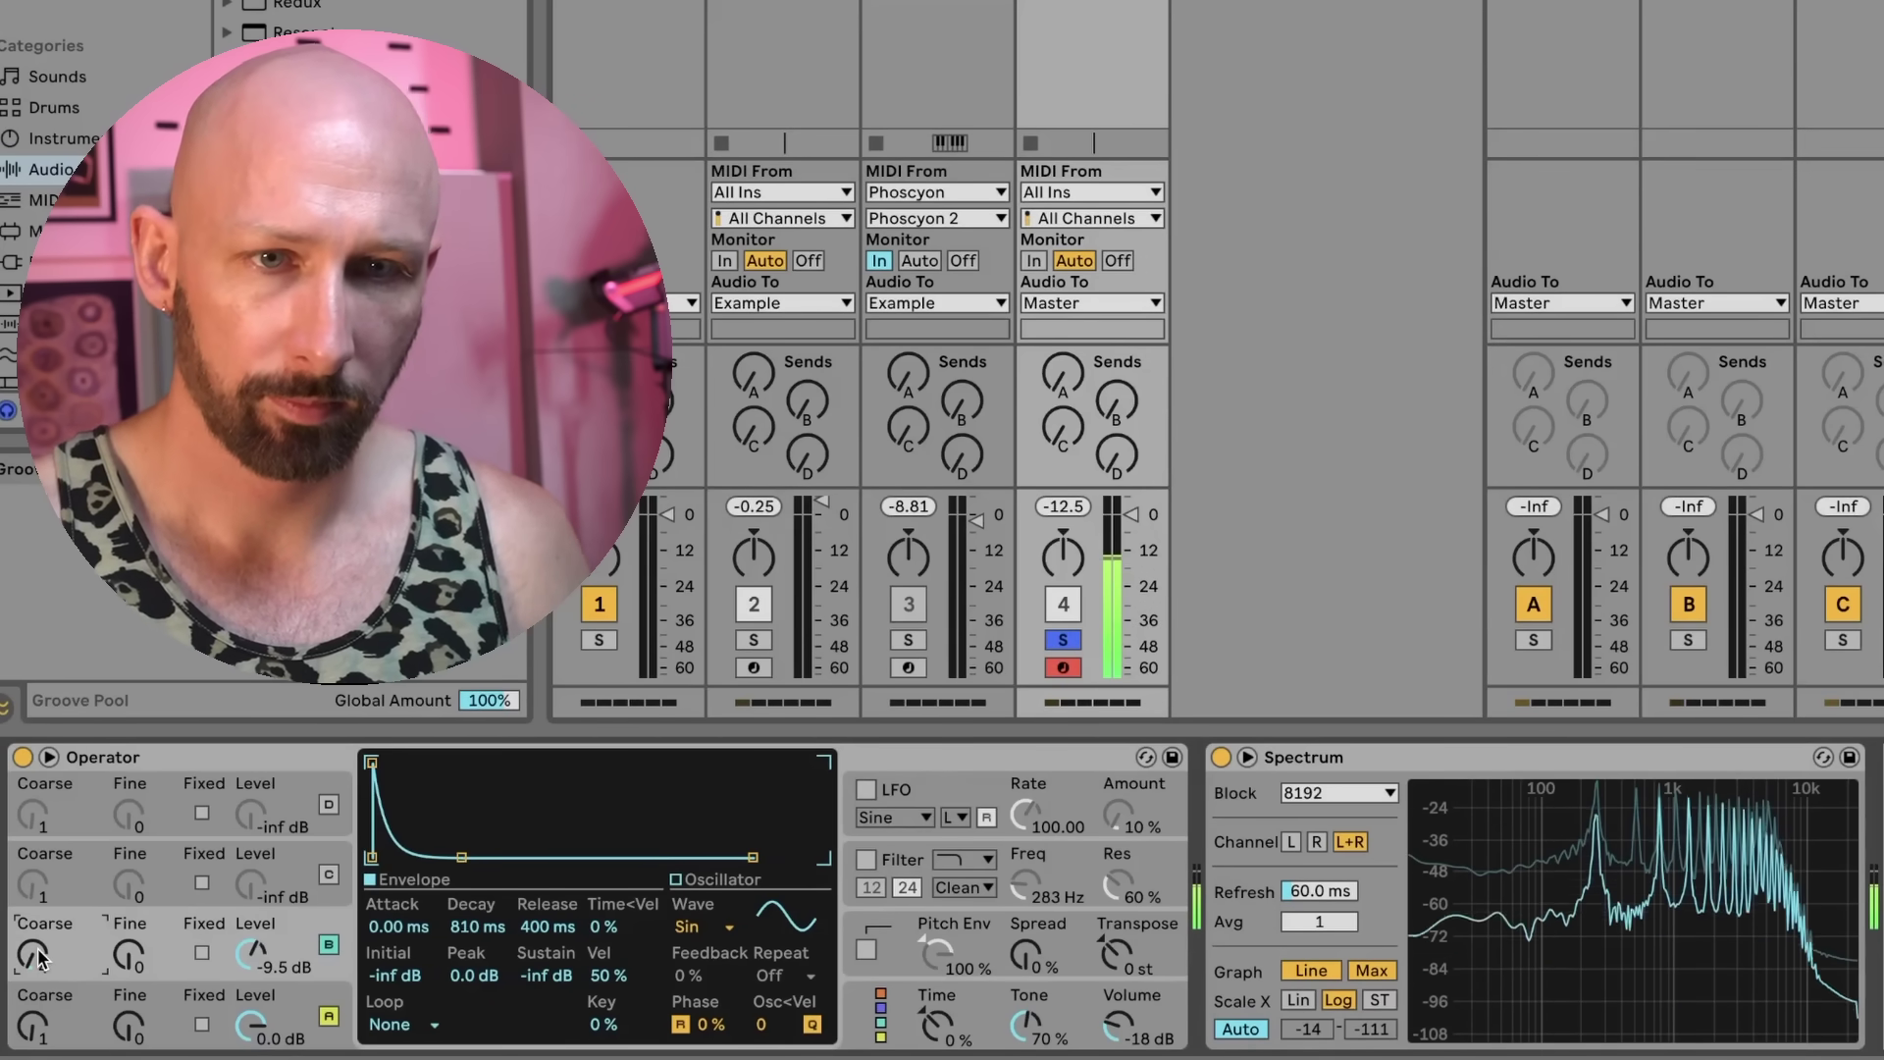
drag(39, 957, 39, 937)
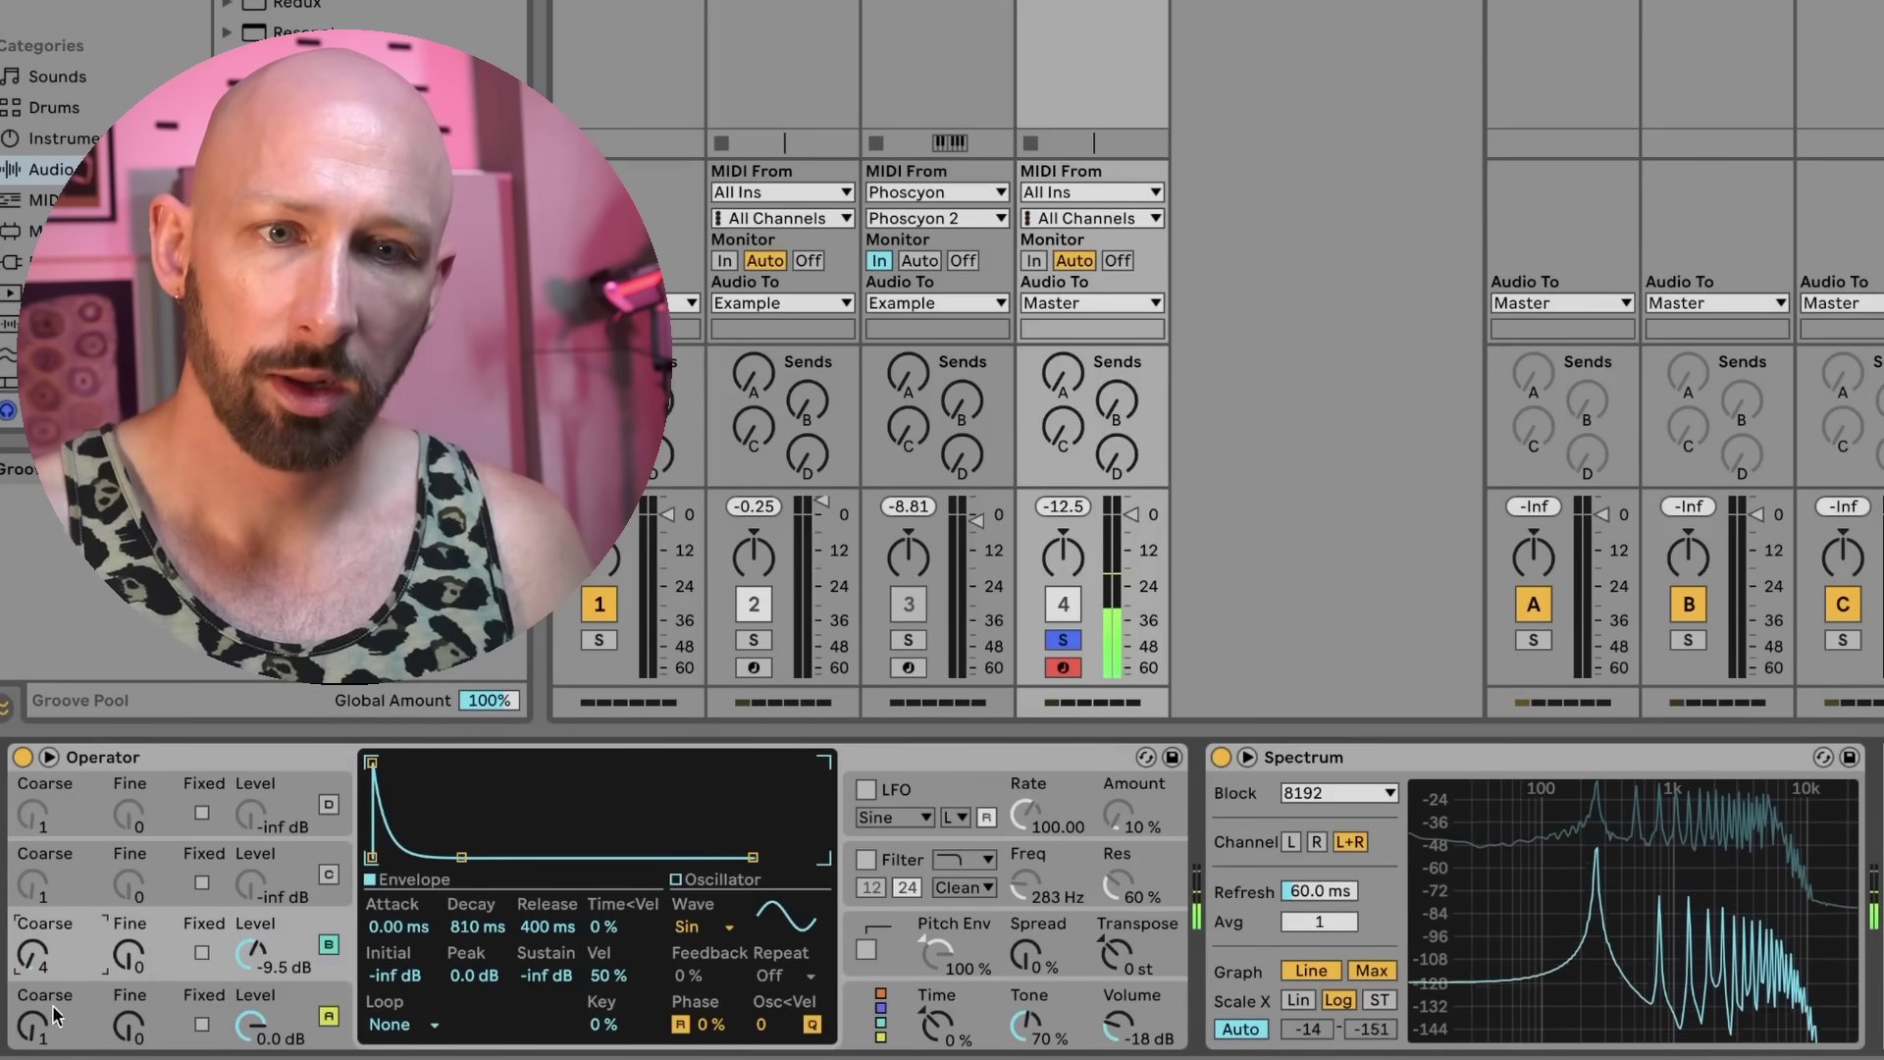
Step: Lower oscillator A's coarse tuning to 0.5 and set oscillator B's coarse tuning to 1
click(29, 1036)
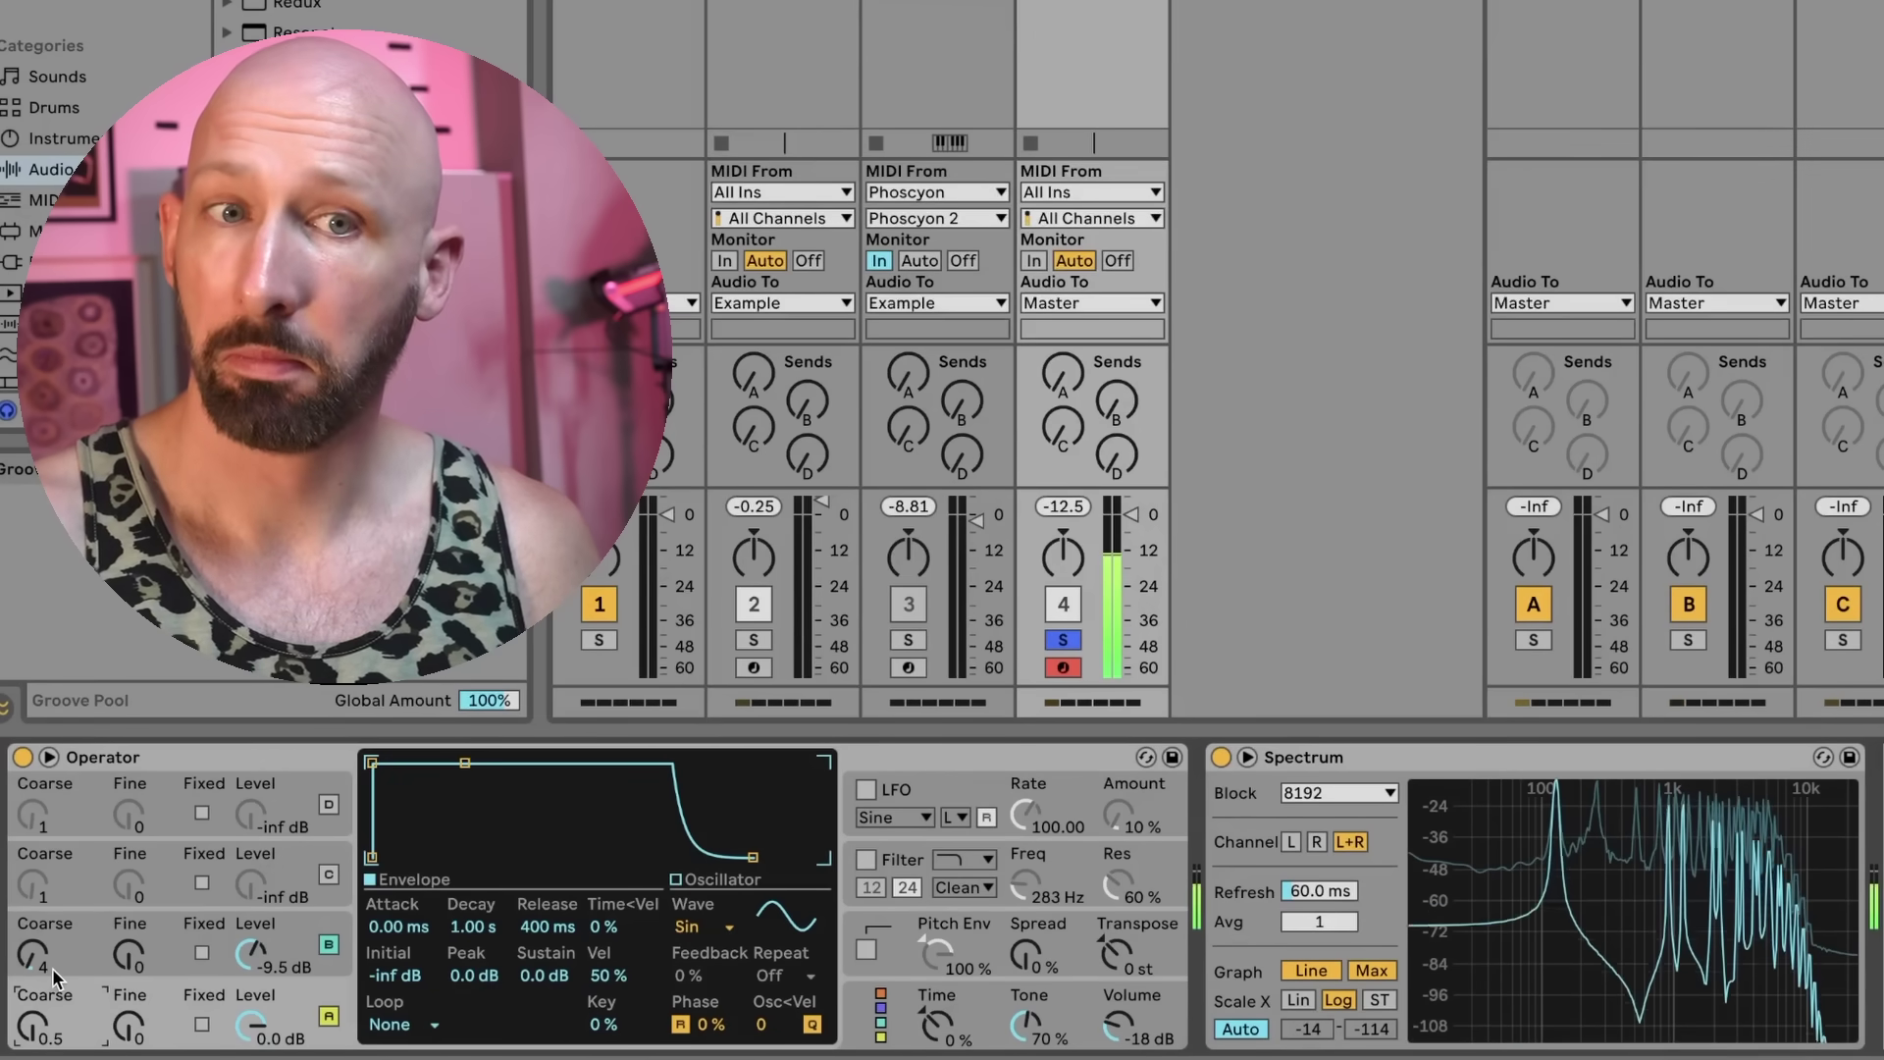
mouse_move(56, 977)
mouse_down()
mouse_move(32, 1033)
mouse_move(23, 978)
mouse_up()
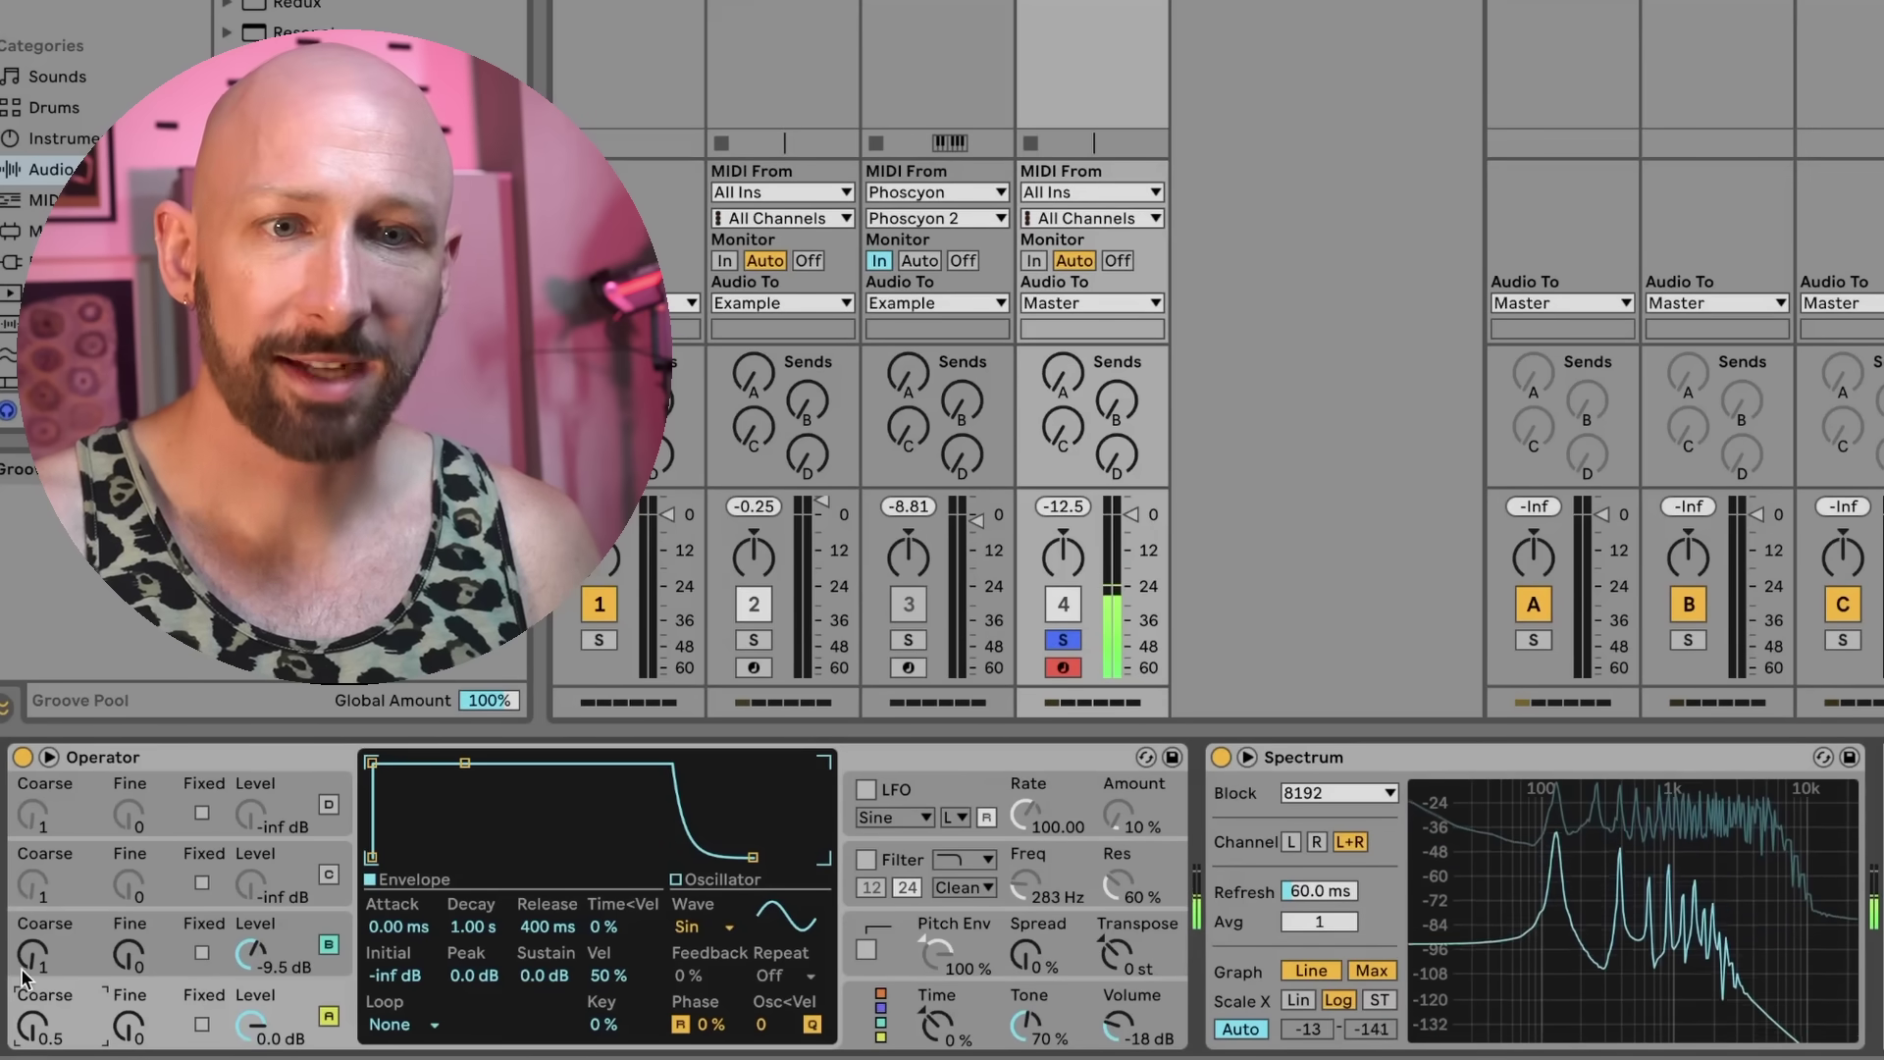
click(50, 976)
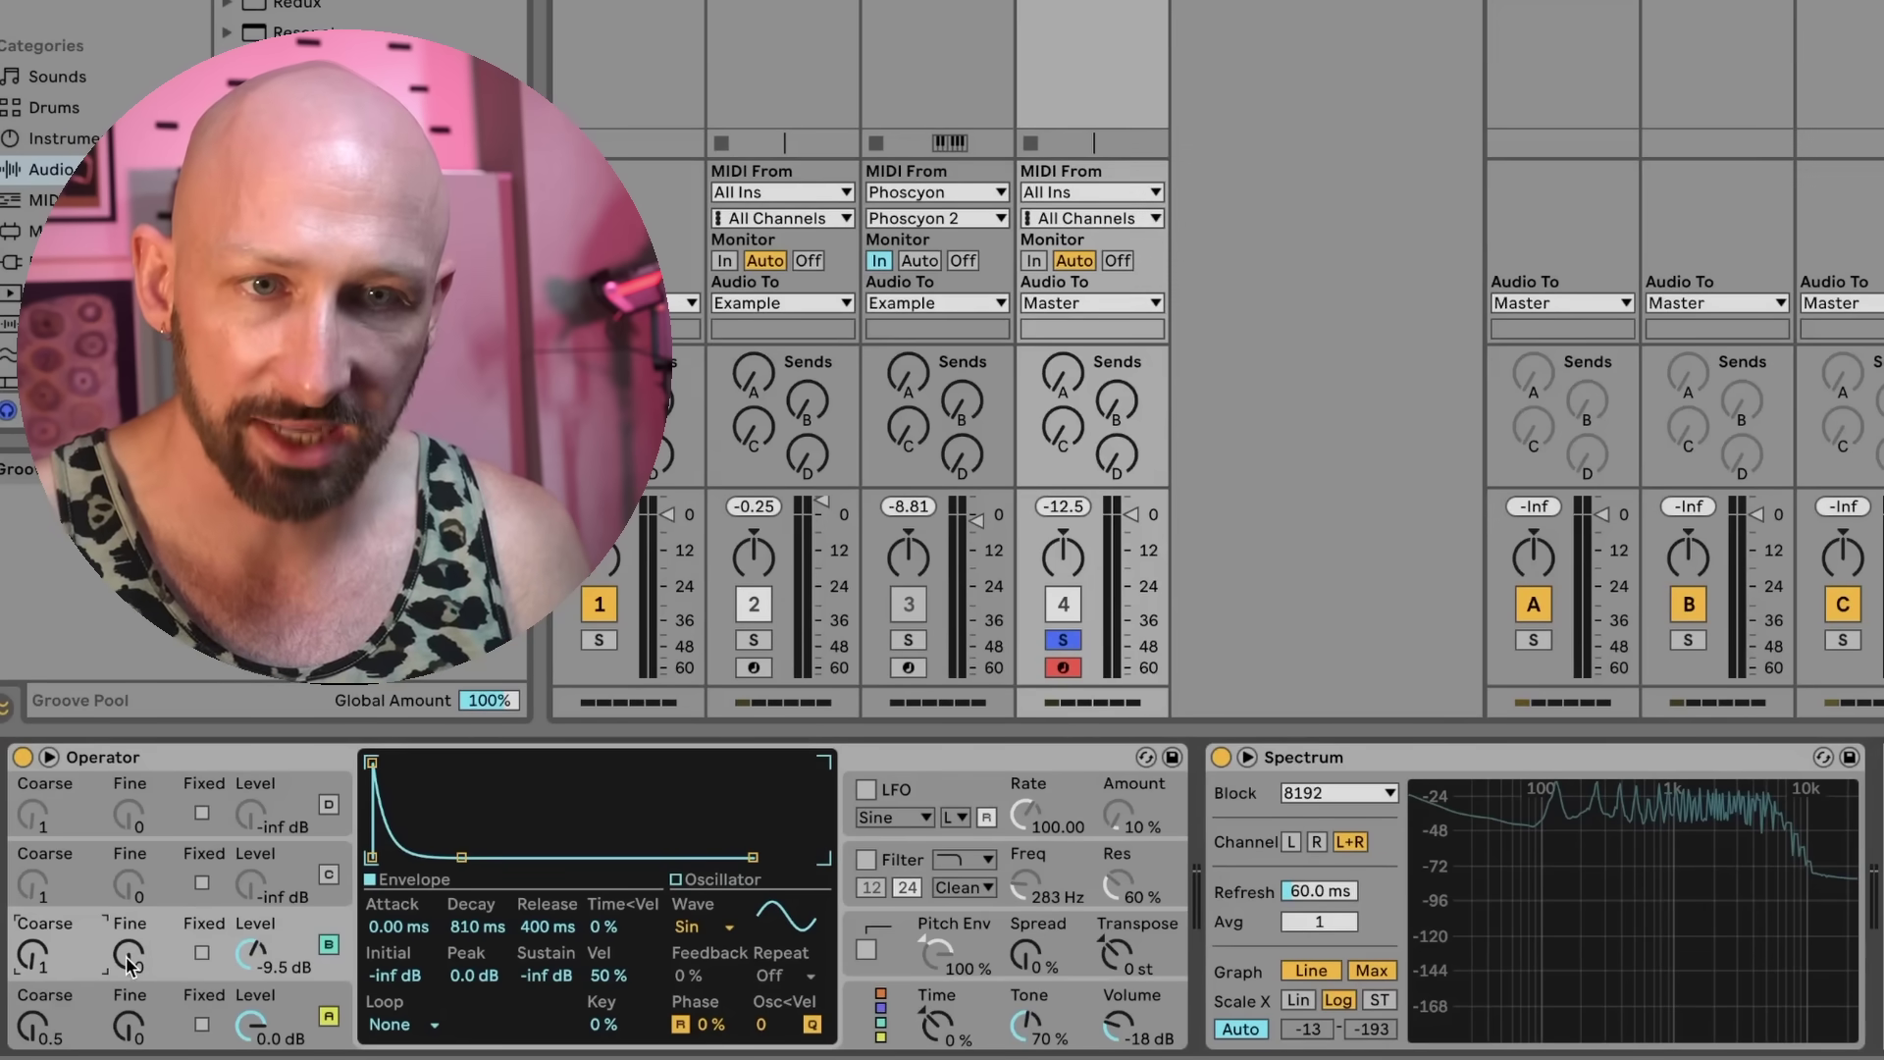
Step: Raise oscillator B's fine tuning to 175 and further up to 500
text(133)
key(Return)
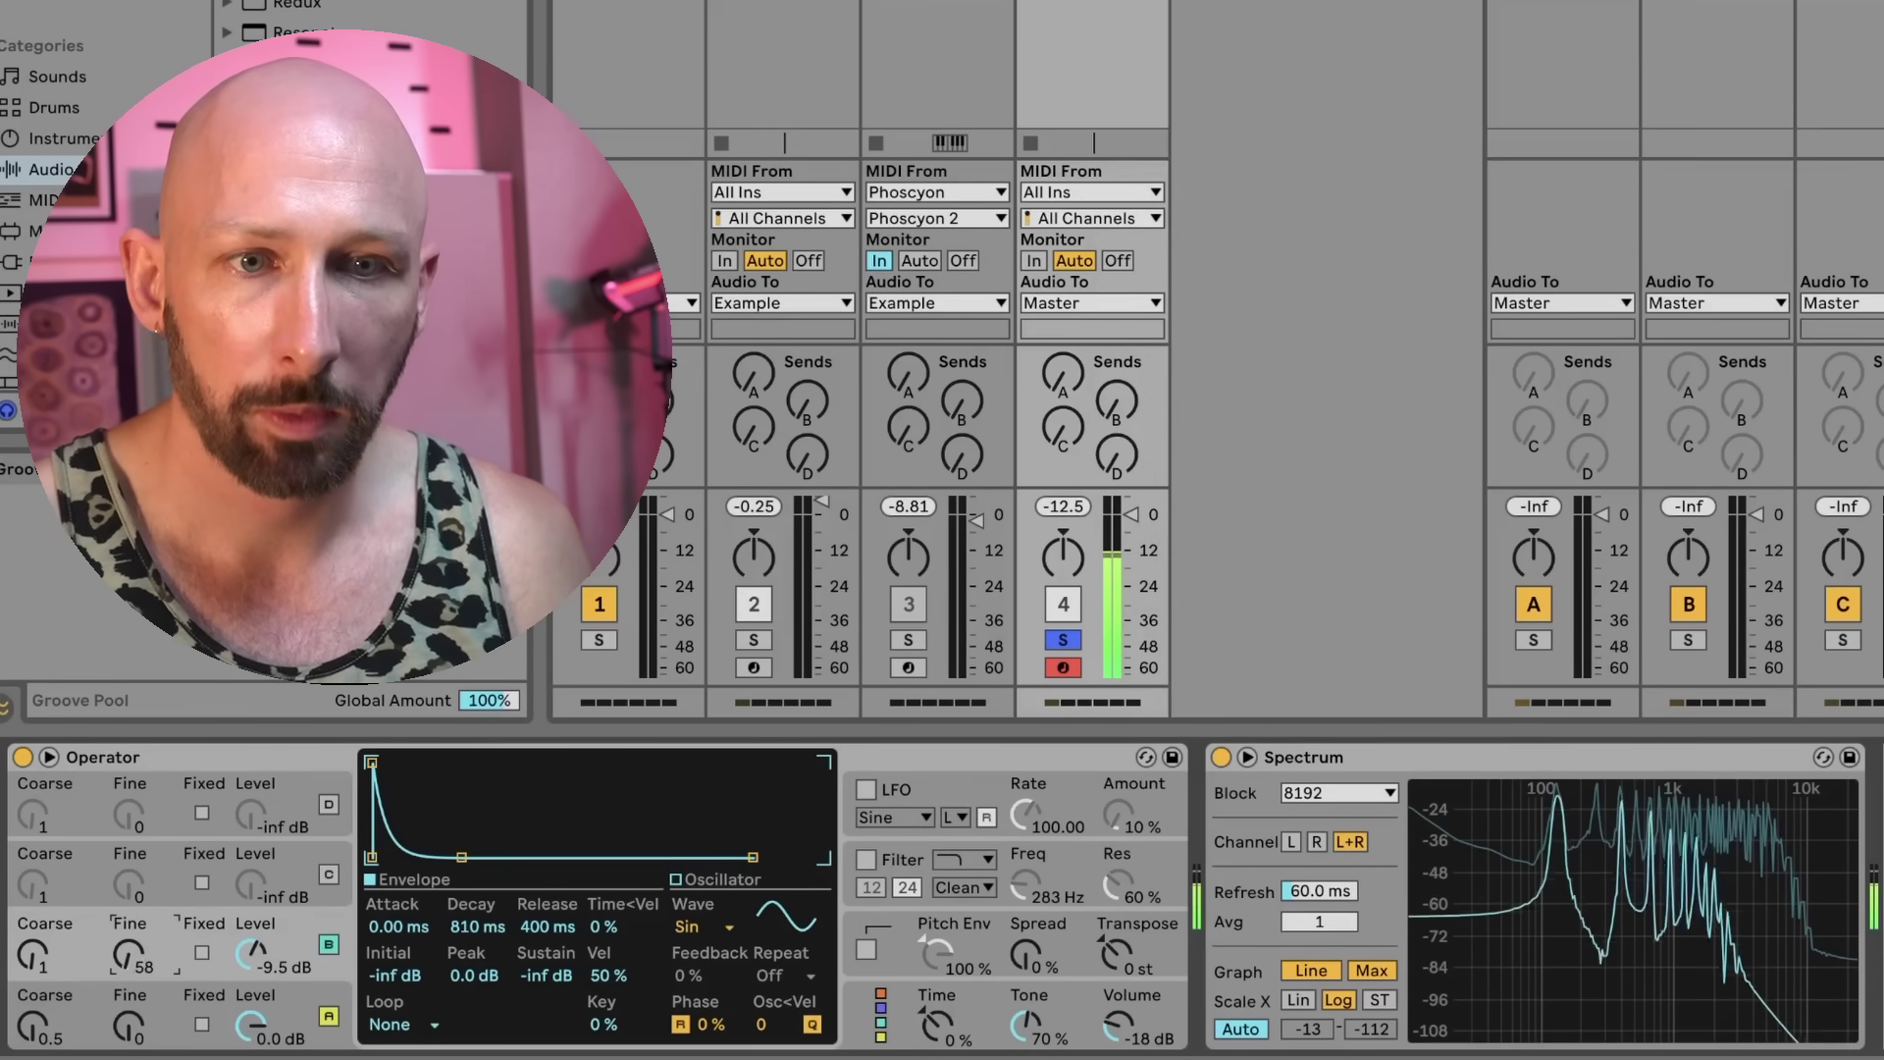
text(175)
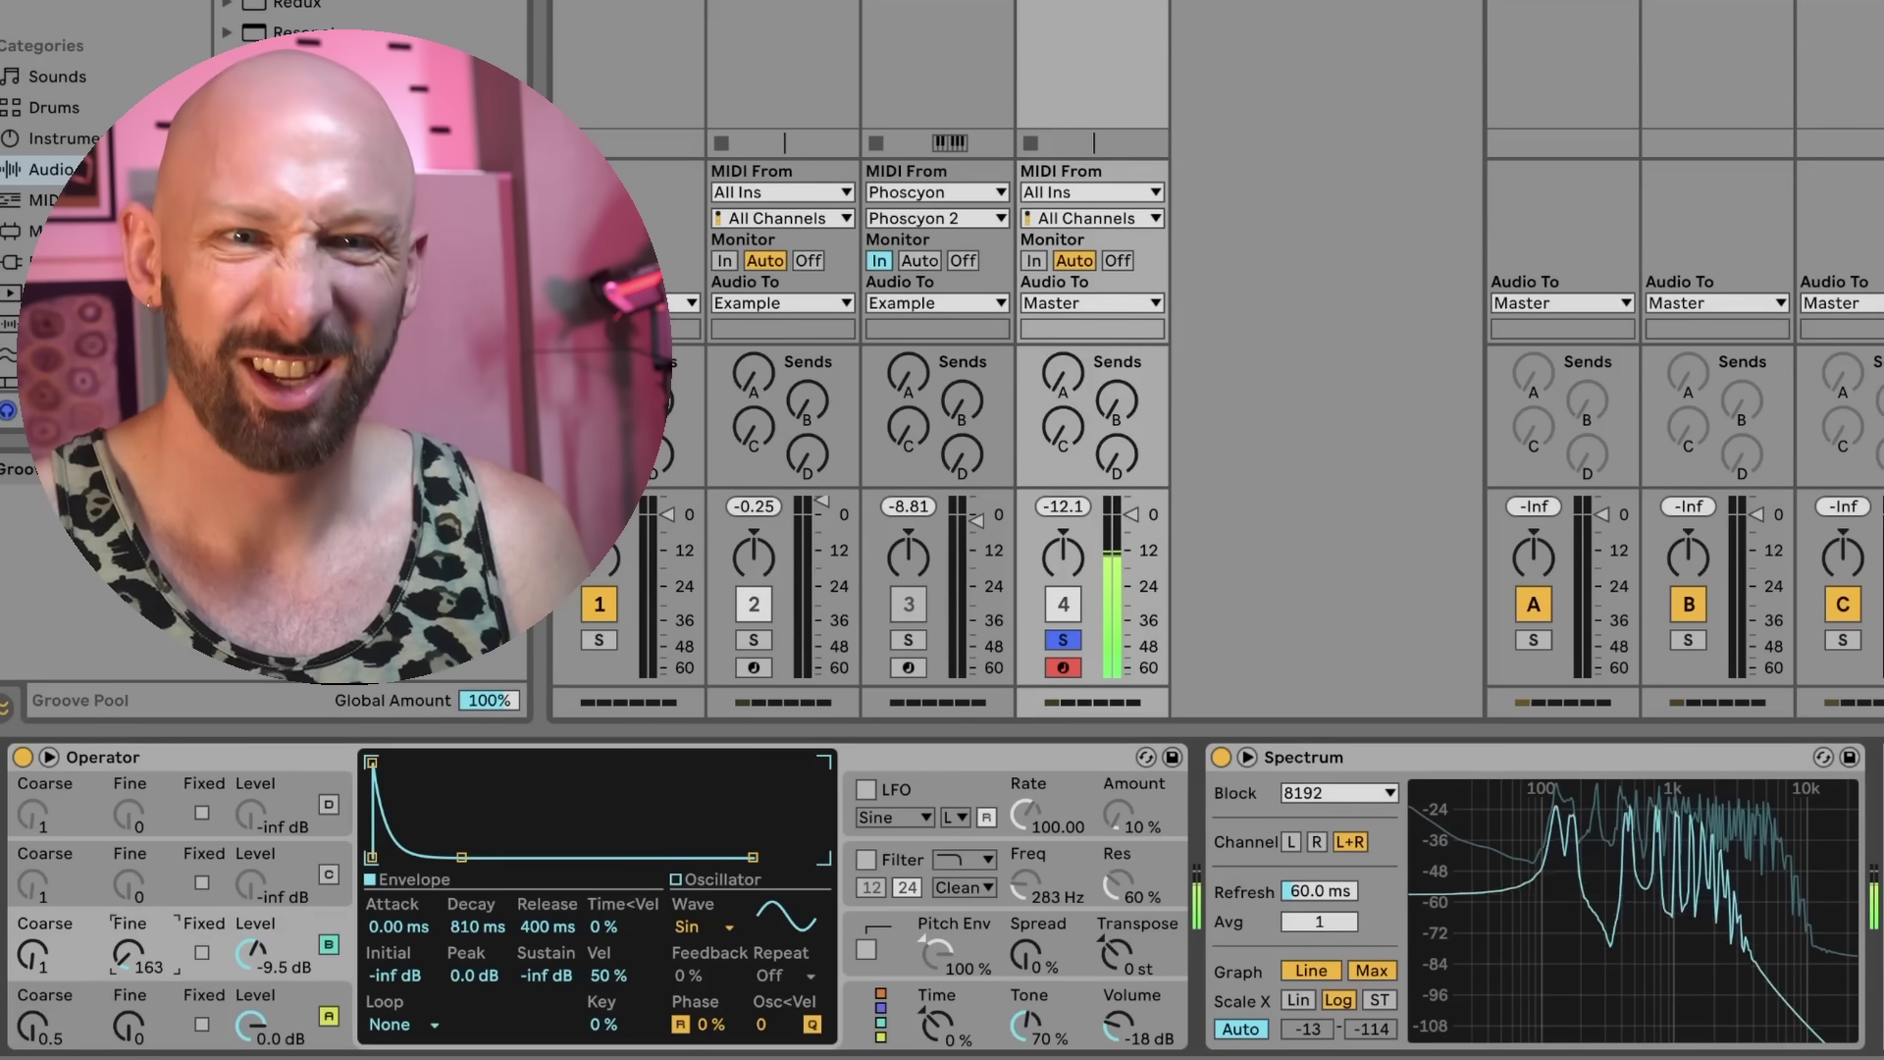
key(Return)
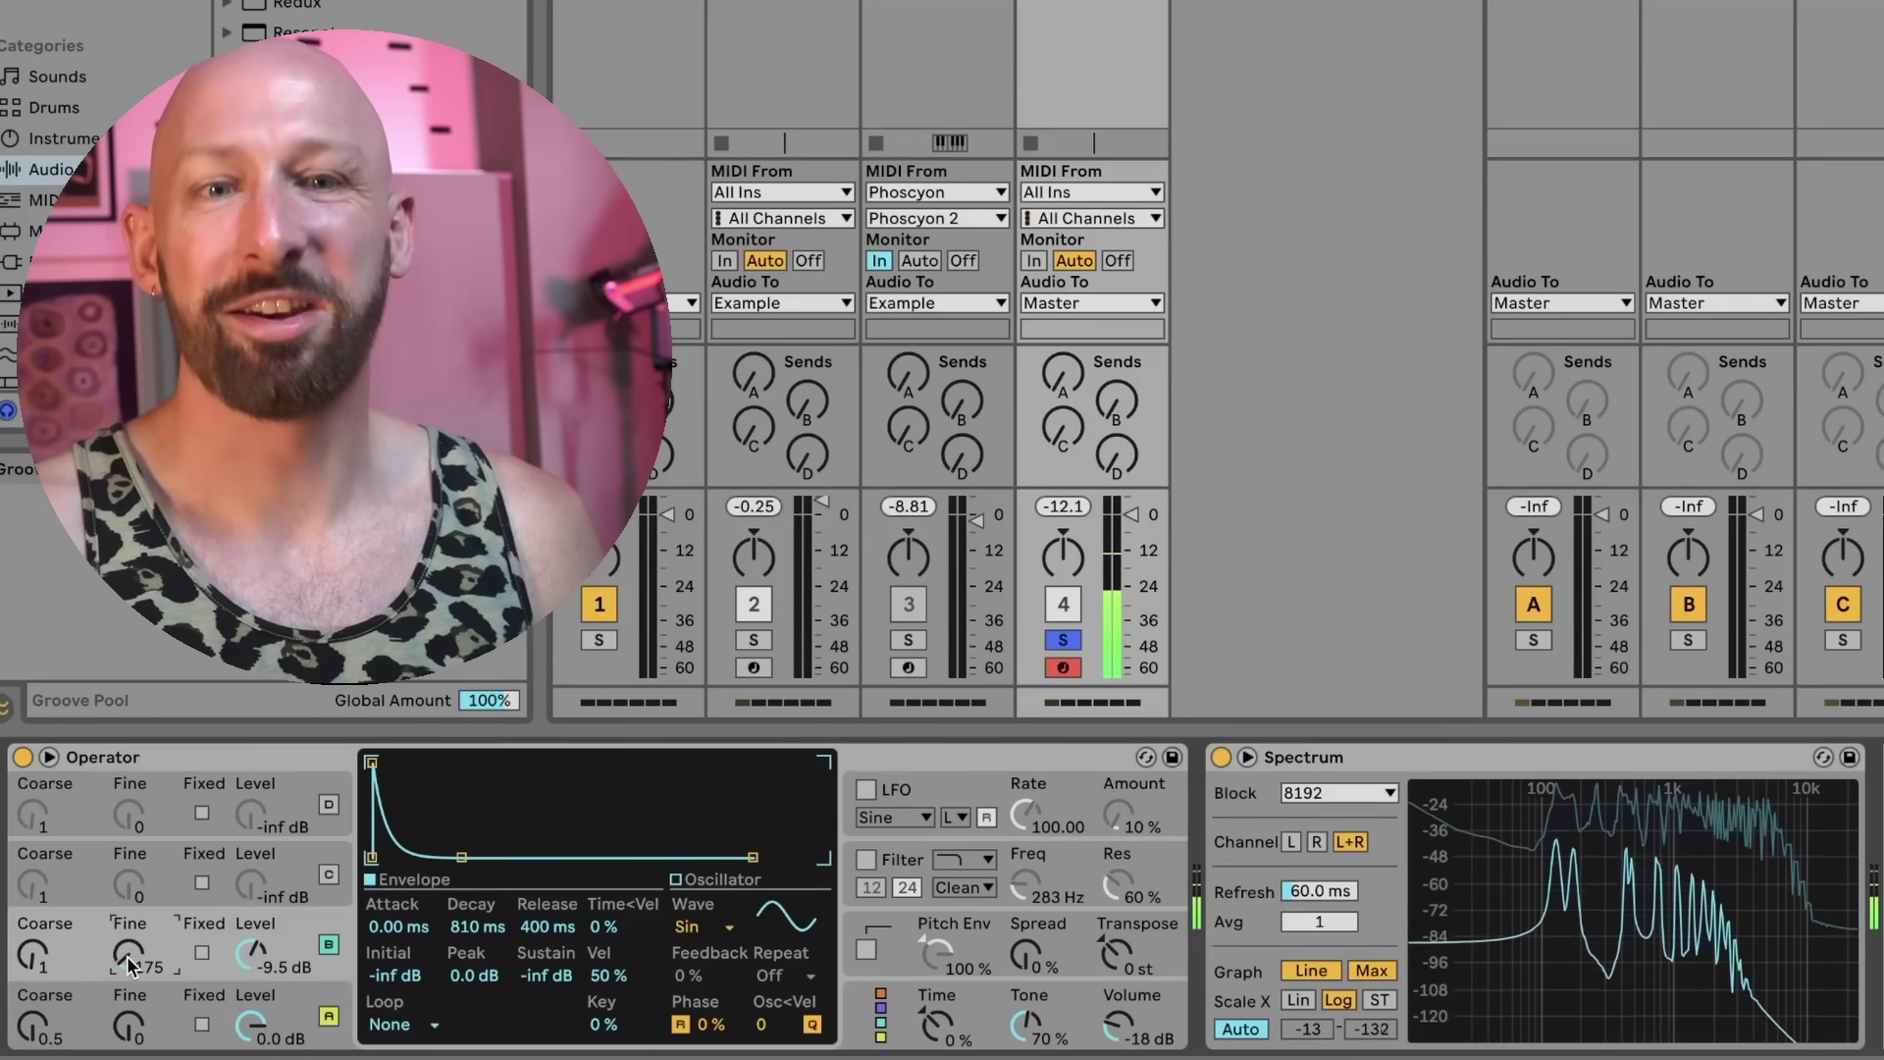
drag(126, 956, 126, 888)
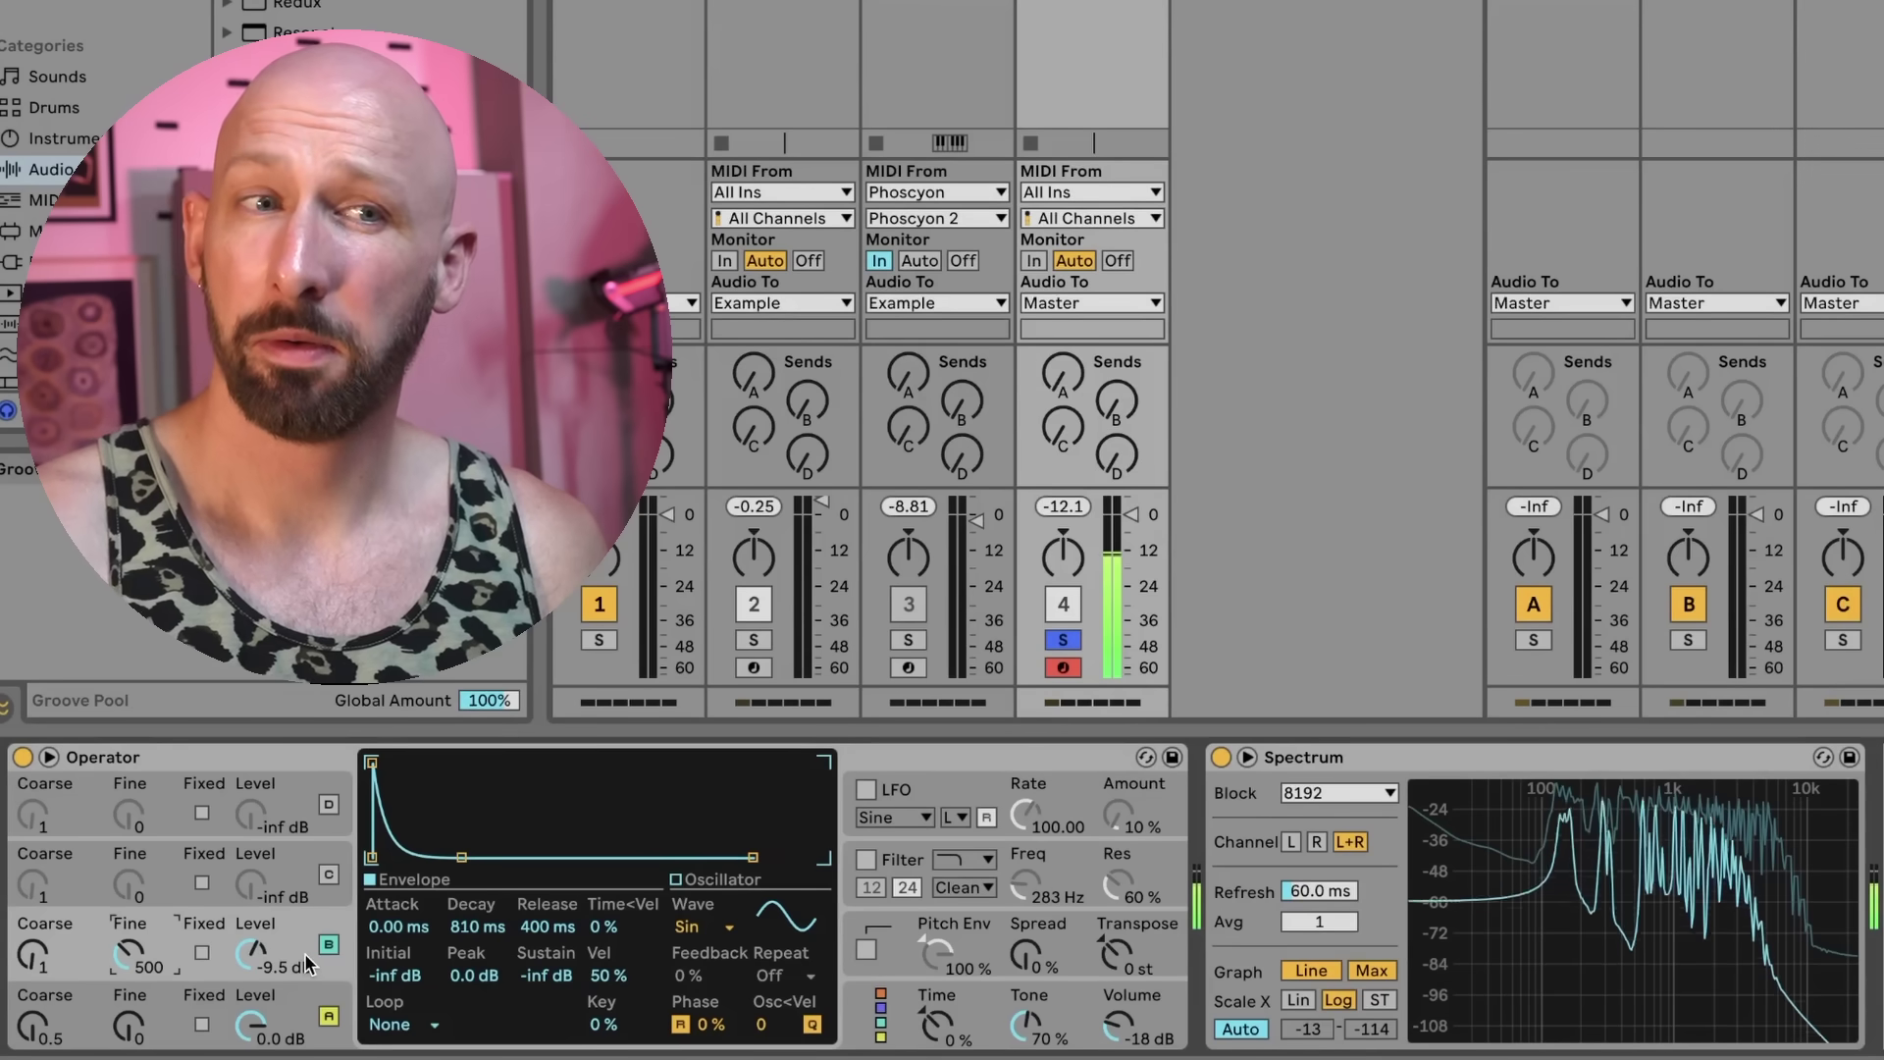
Step: Try coarse tunings of 5 and 2 on oscillator B, set oscillator A's coarse to 1 and oscillator B's to 0.5
drag(32, 954, 33, 927)
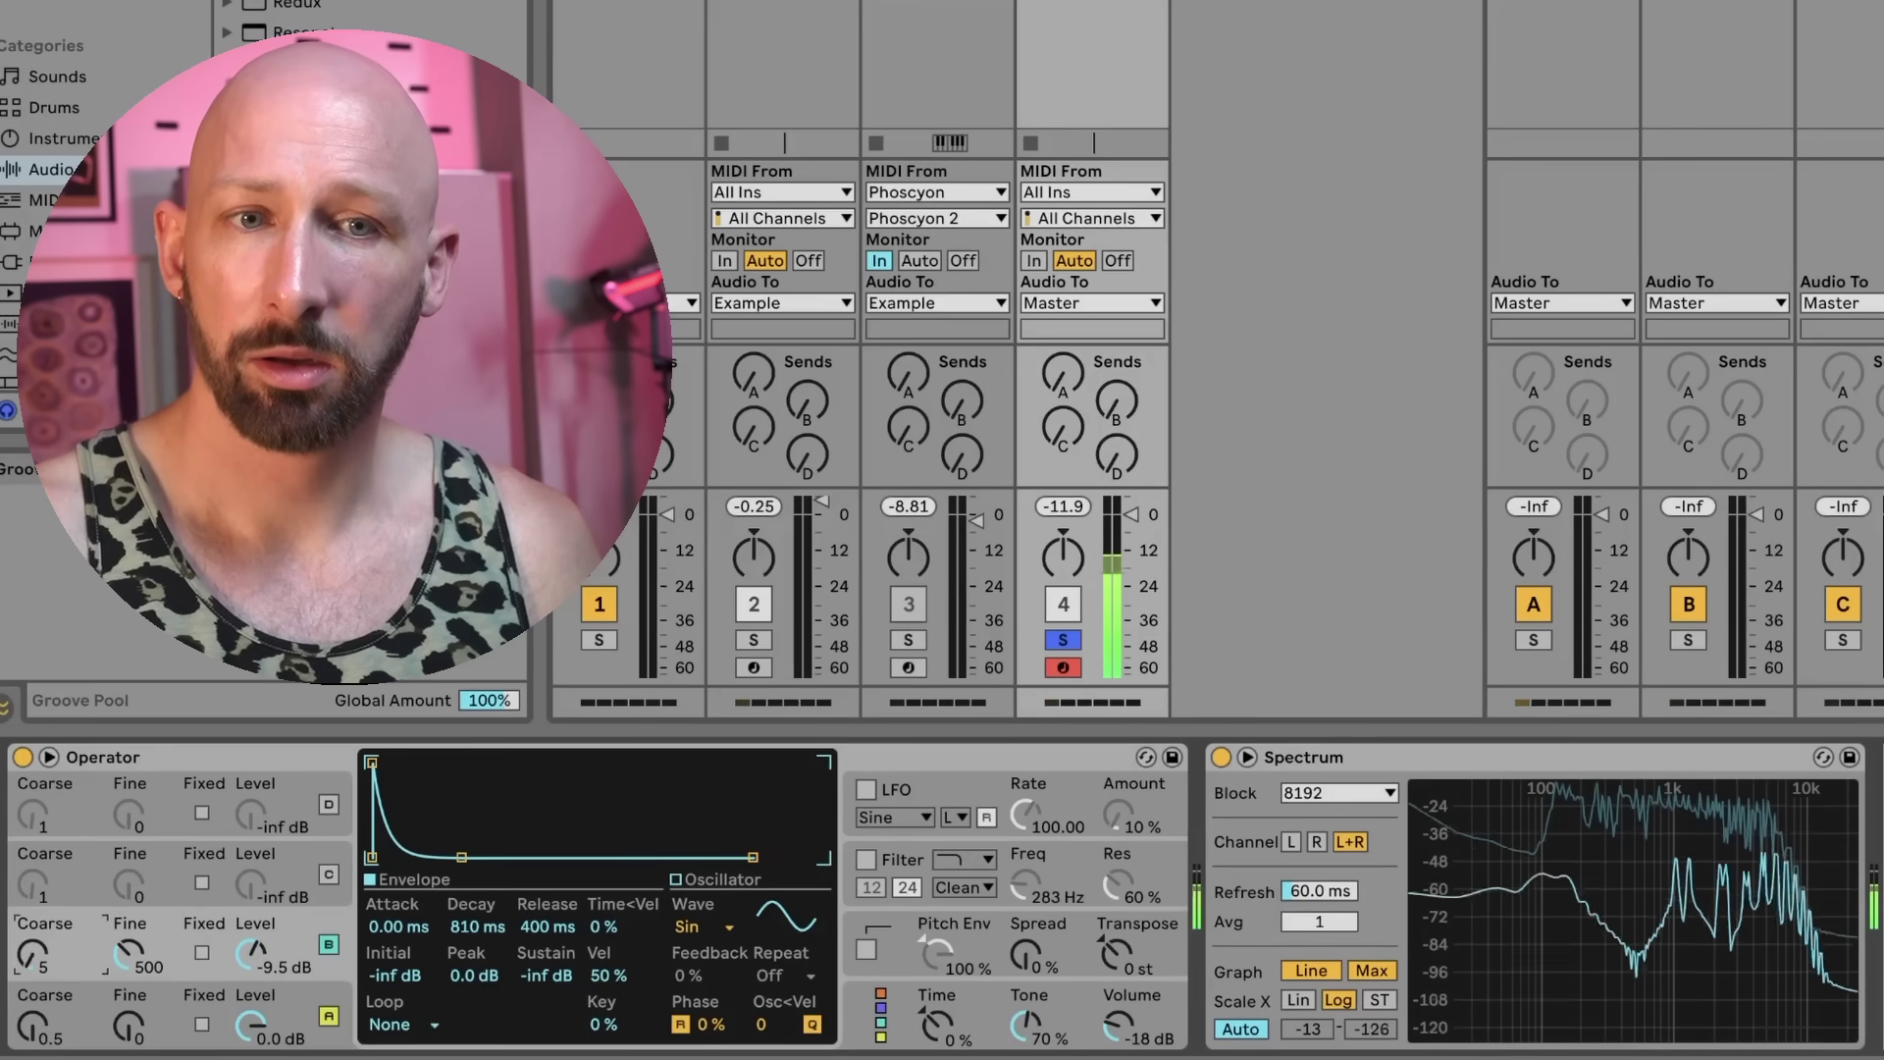
drag(45, 994, 44, 987)
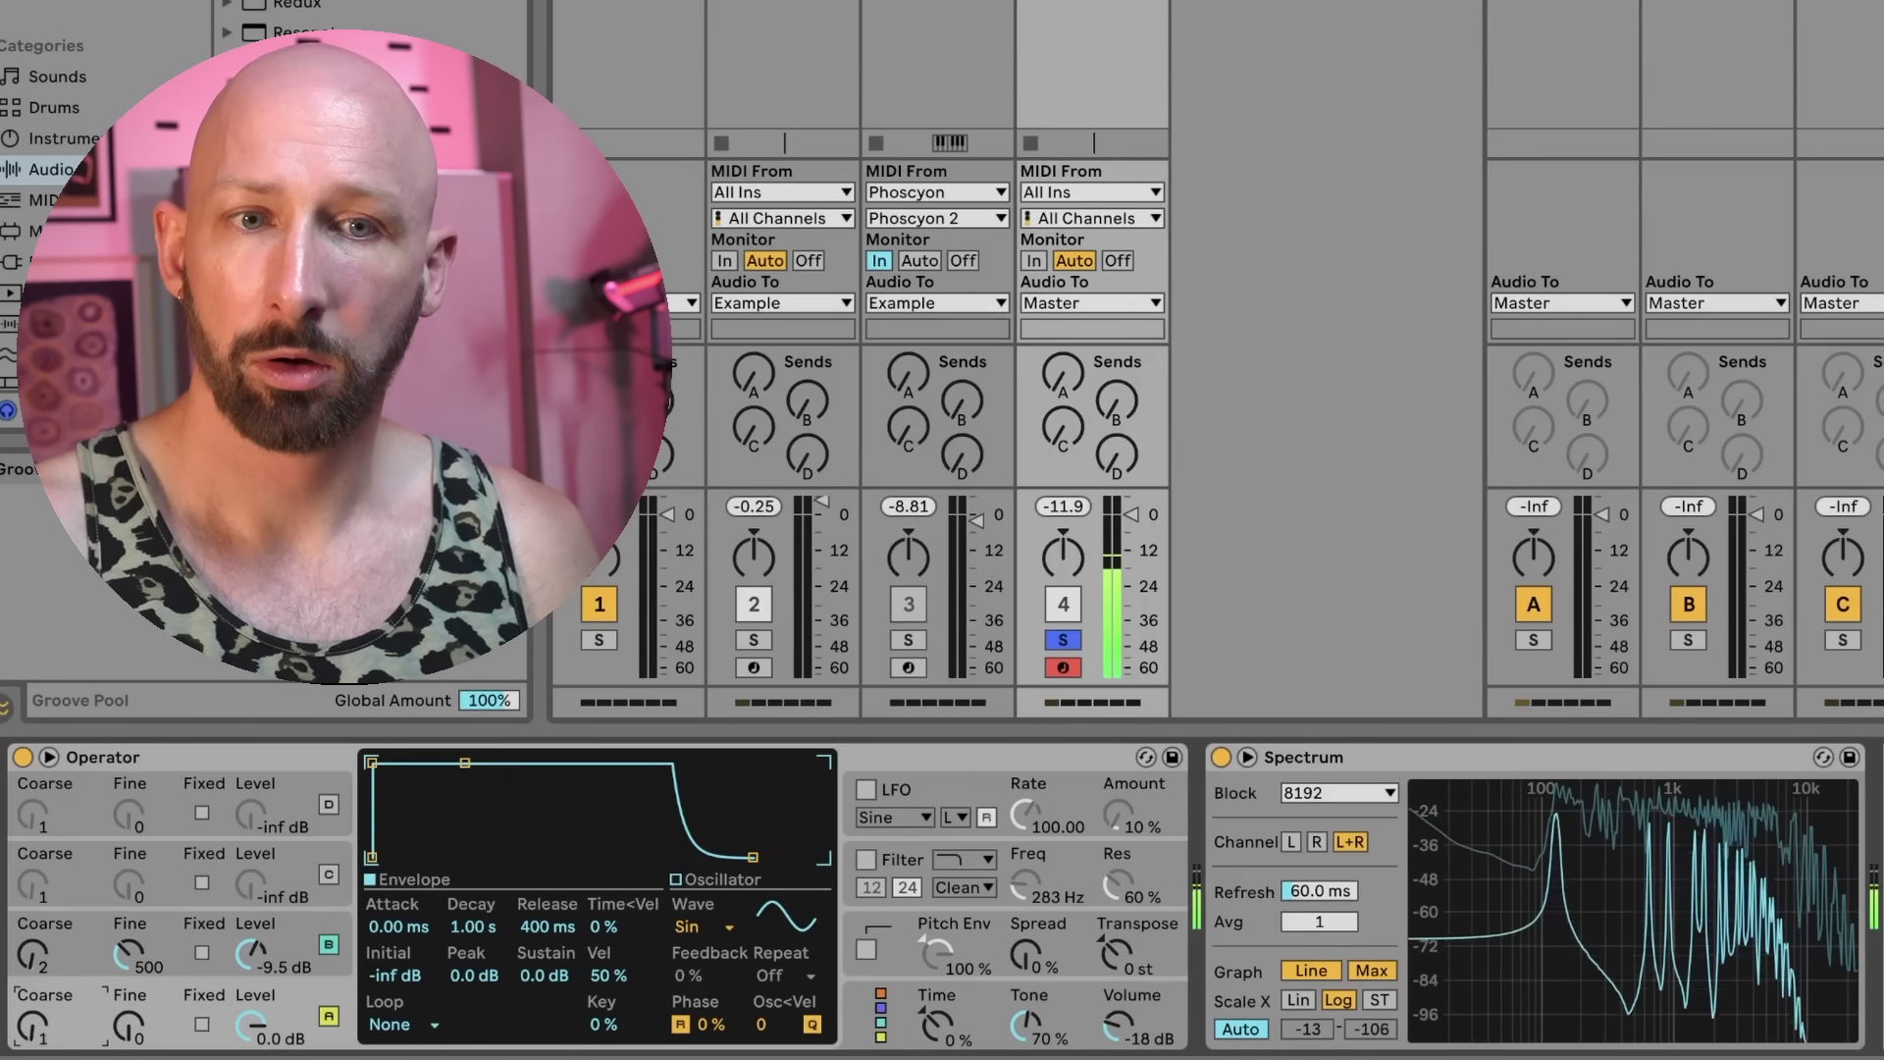
click(42, 975)
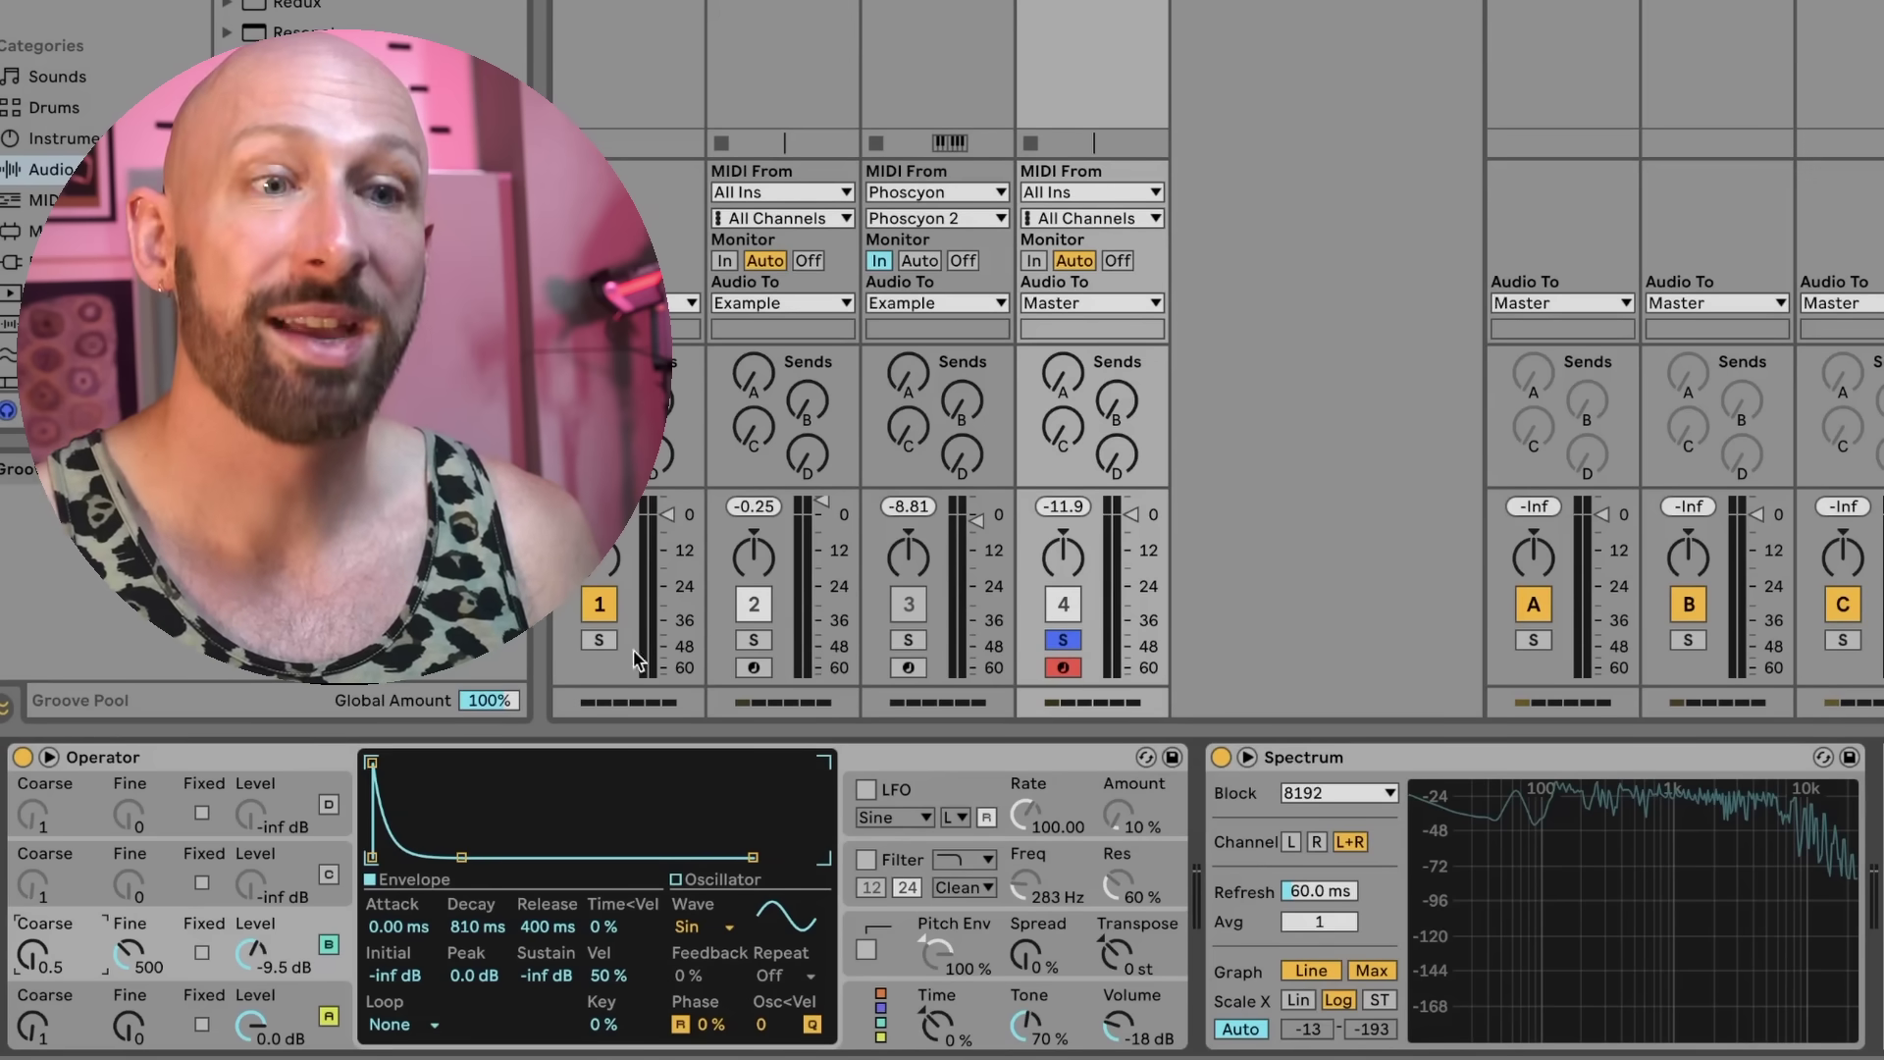
Step: Move the solo from track 4 to track 2 and on to track 3, and show track 3's Operator settings
click(1063, 639)
click(745, 639)
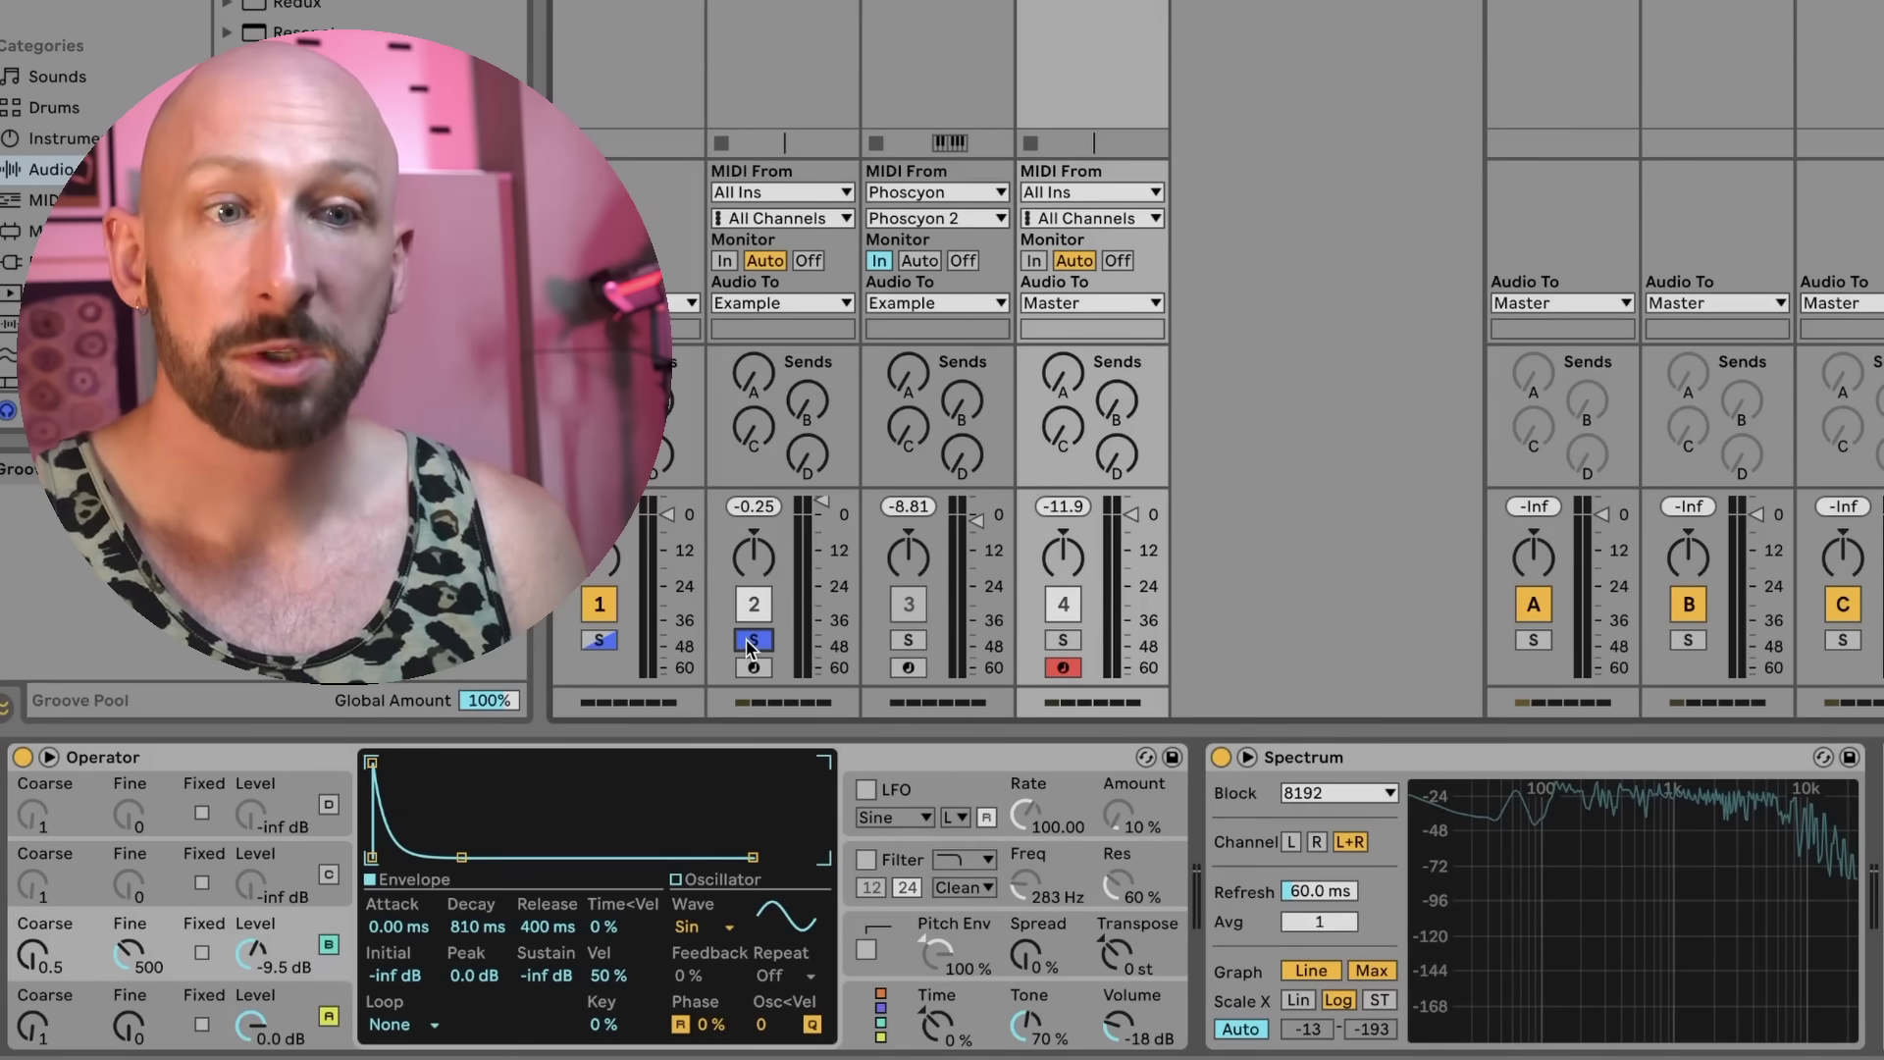
click(910, 640)
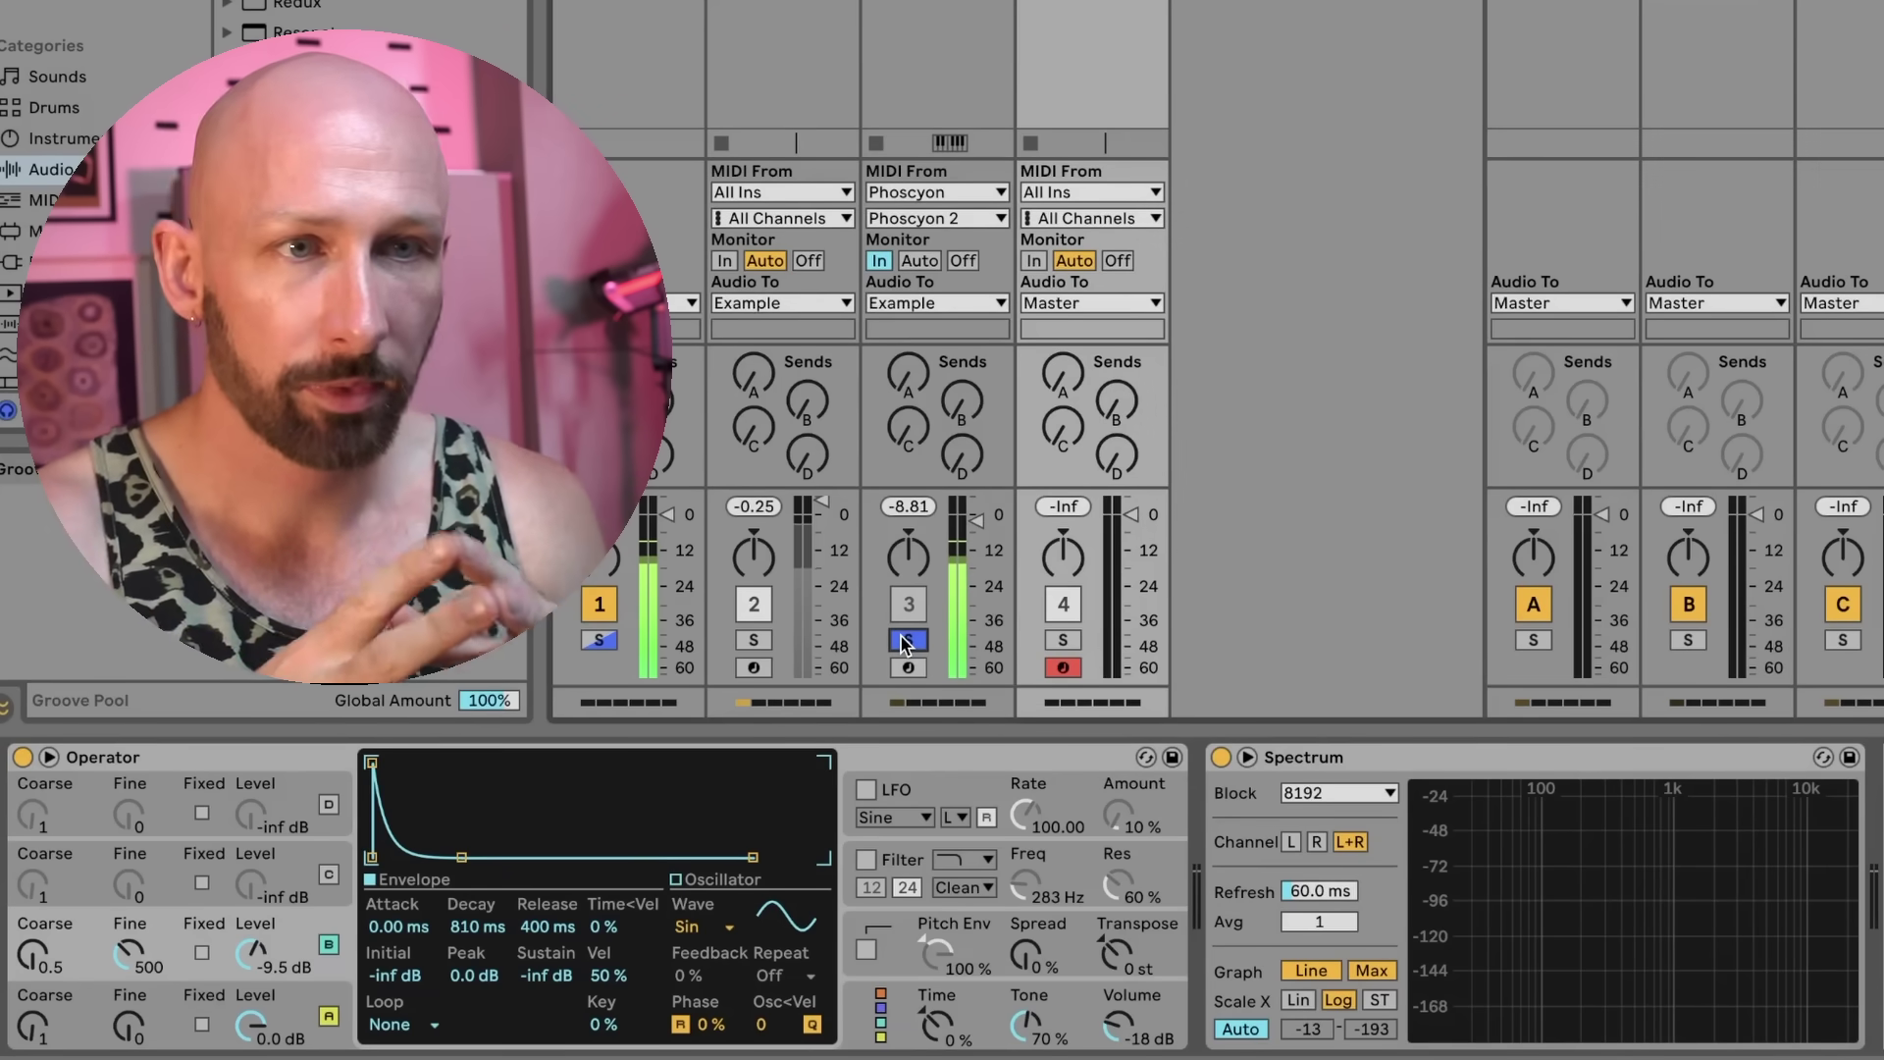
key(Left)
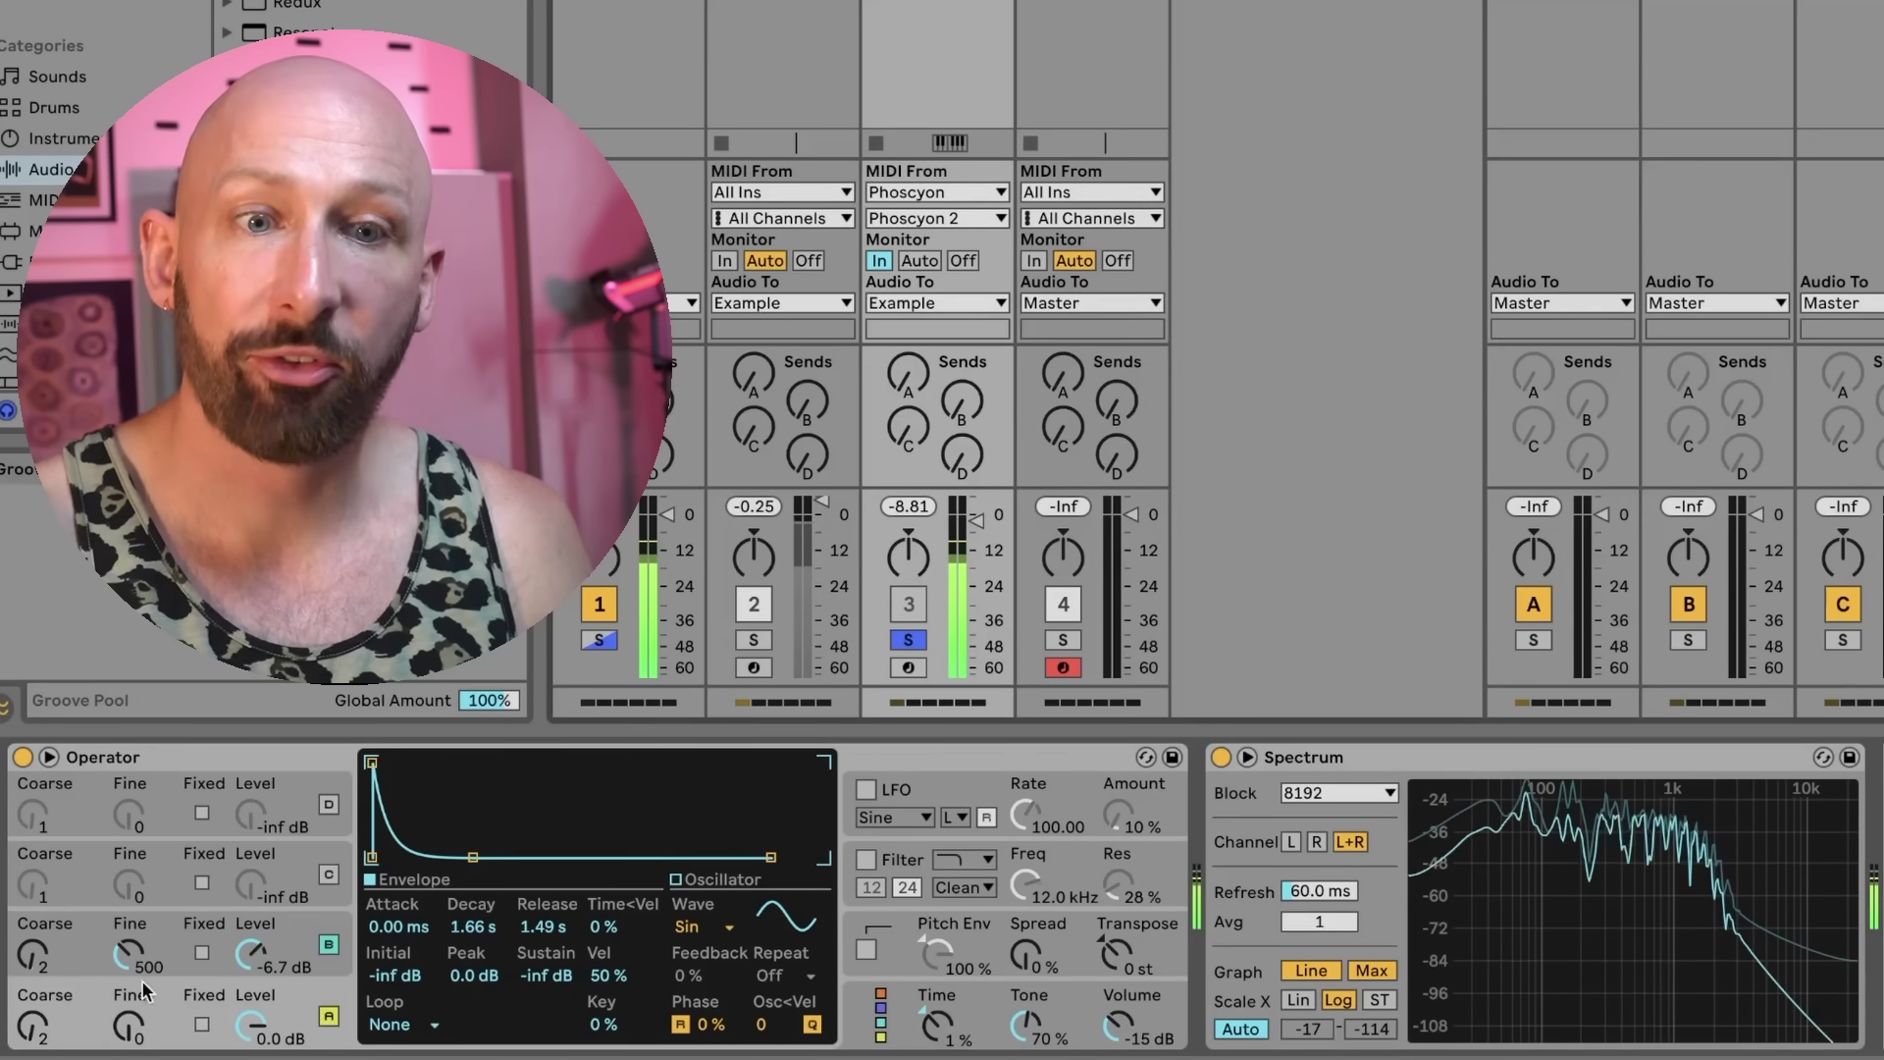
Step: Try a coarse tuning of 4 on oscillator B, return it to 2 and set its fine tuning to 210
click(43, 967)
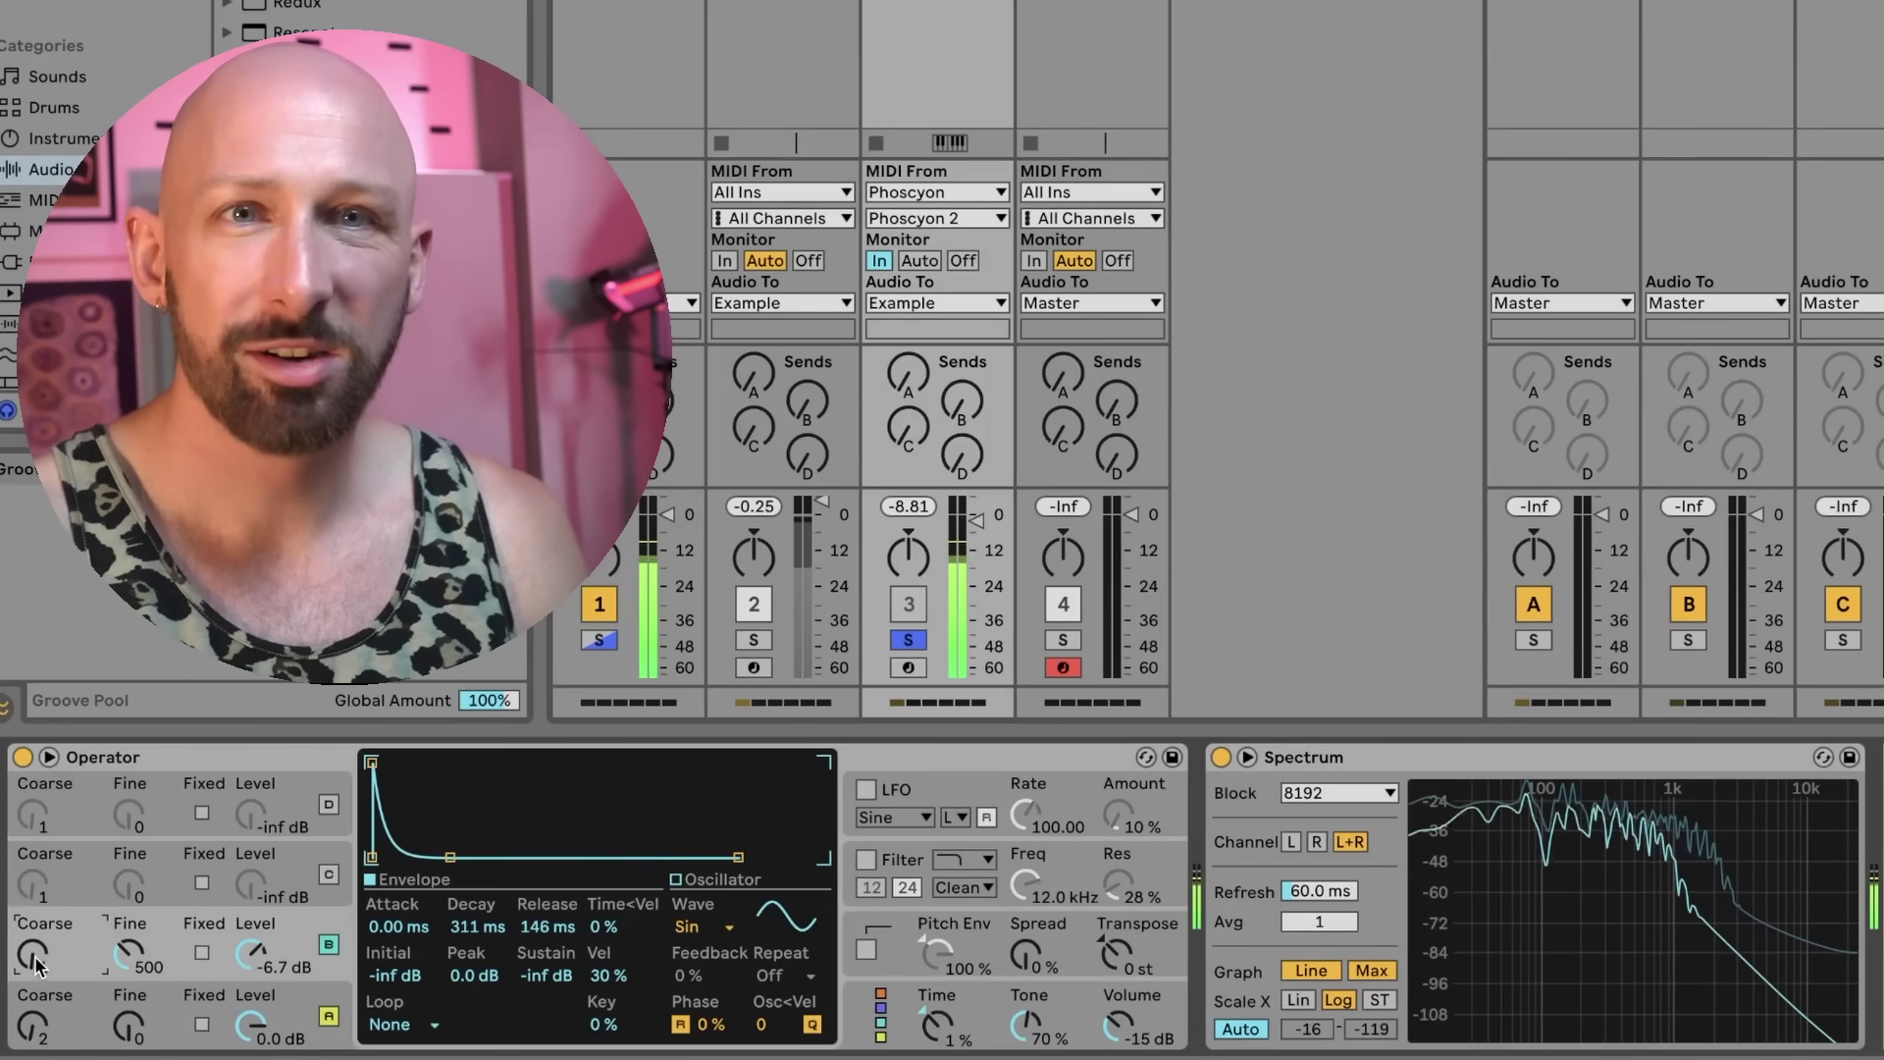
key(Up)
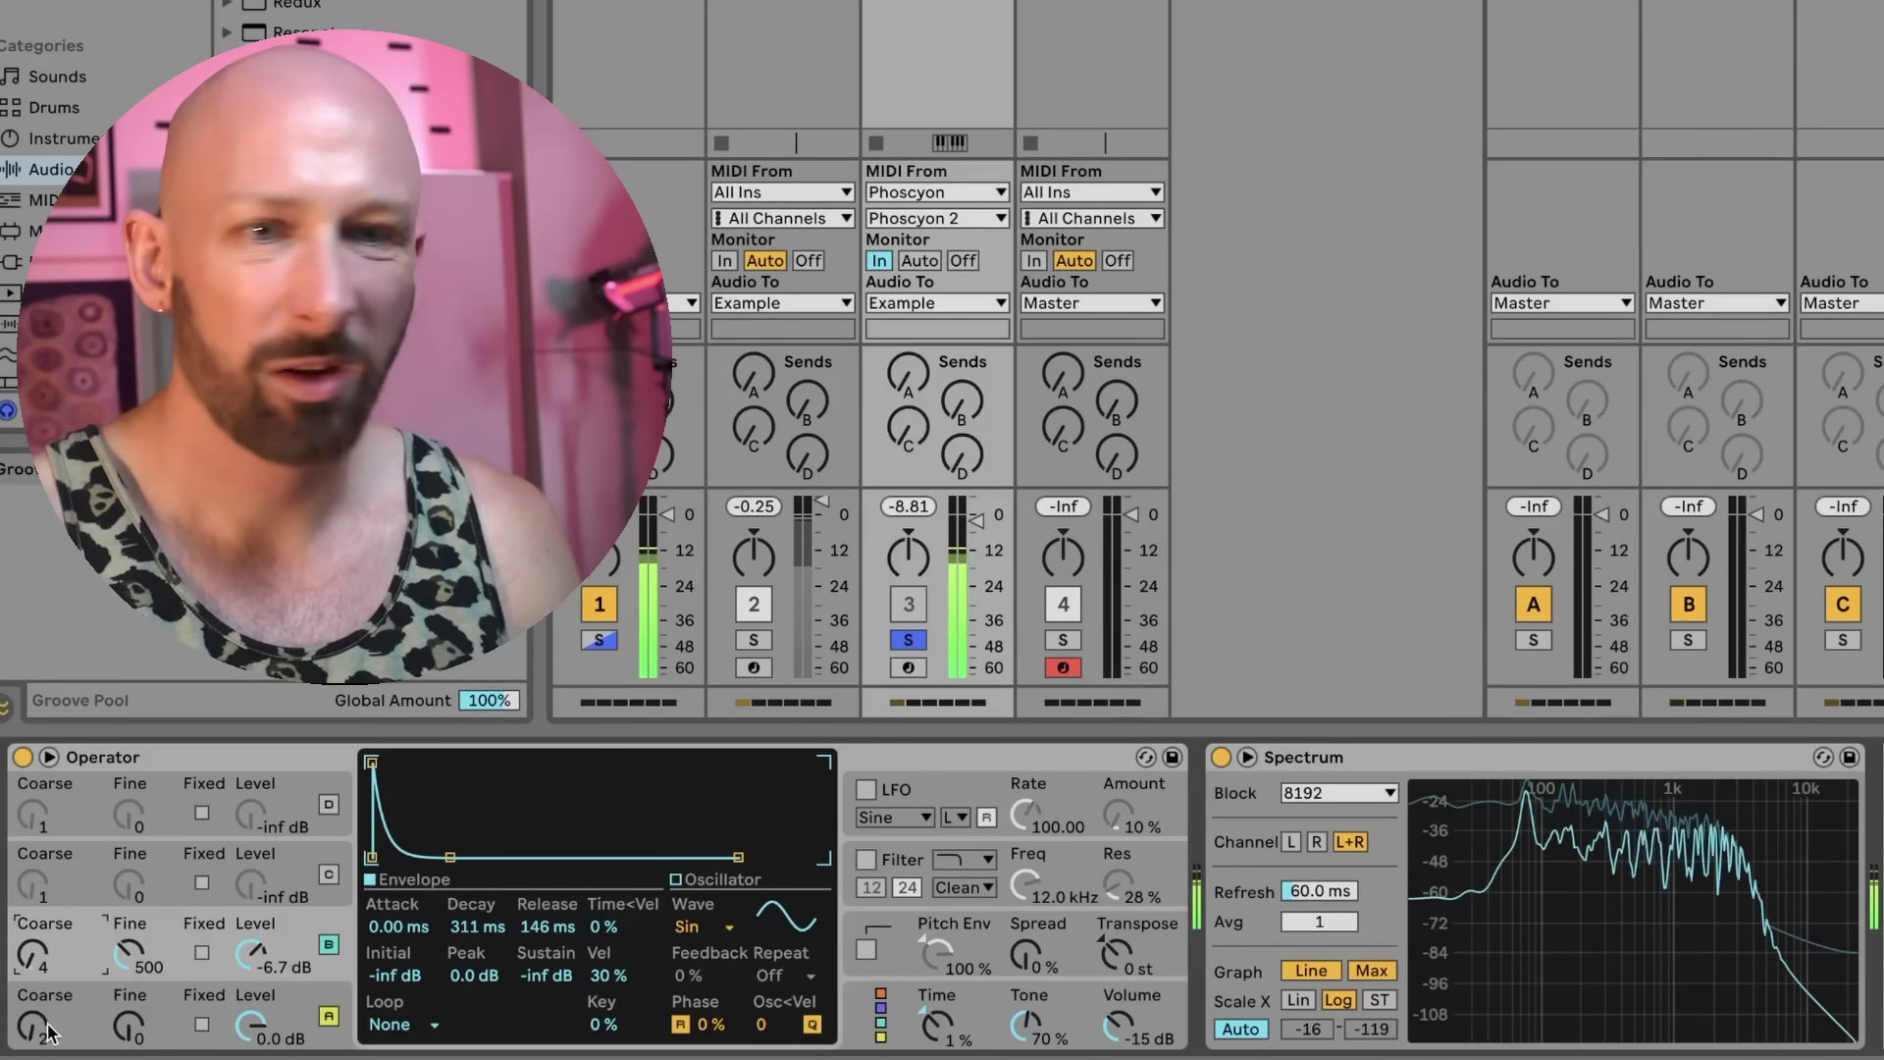
key(Down)
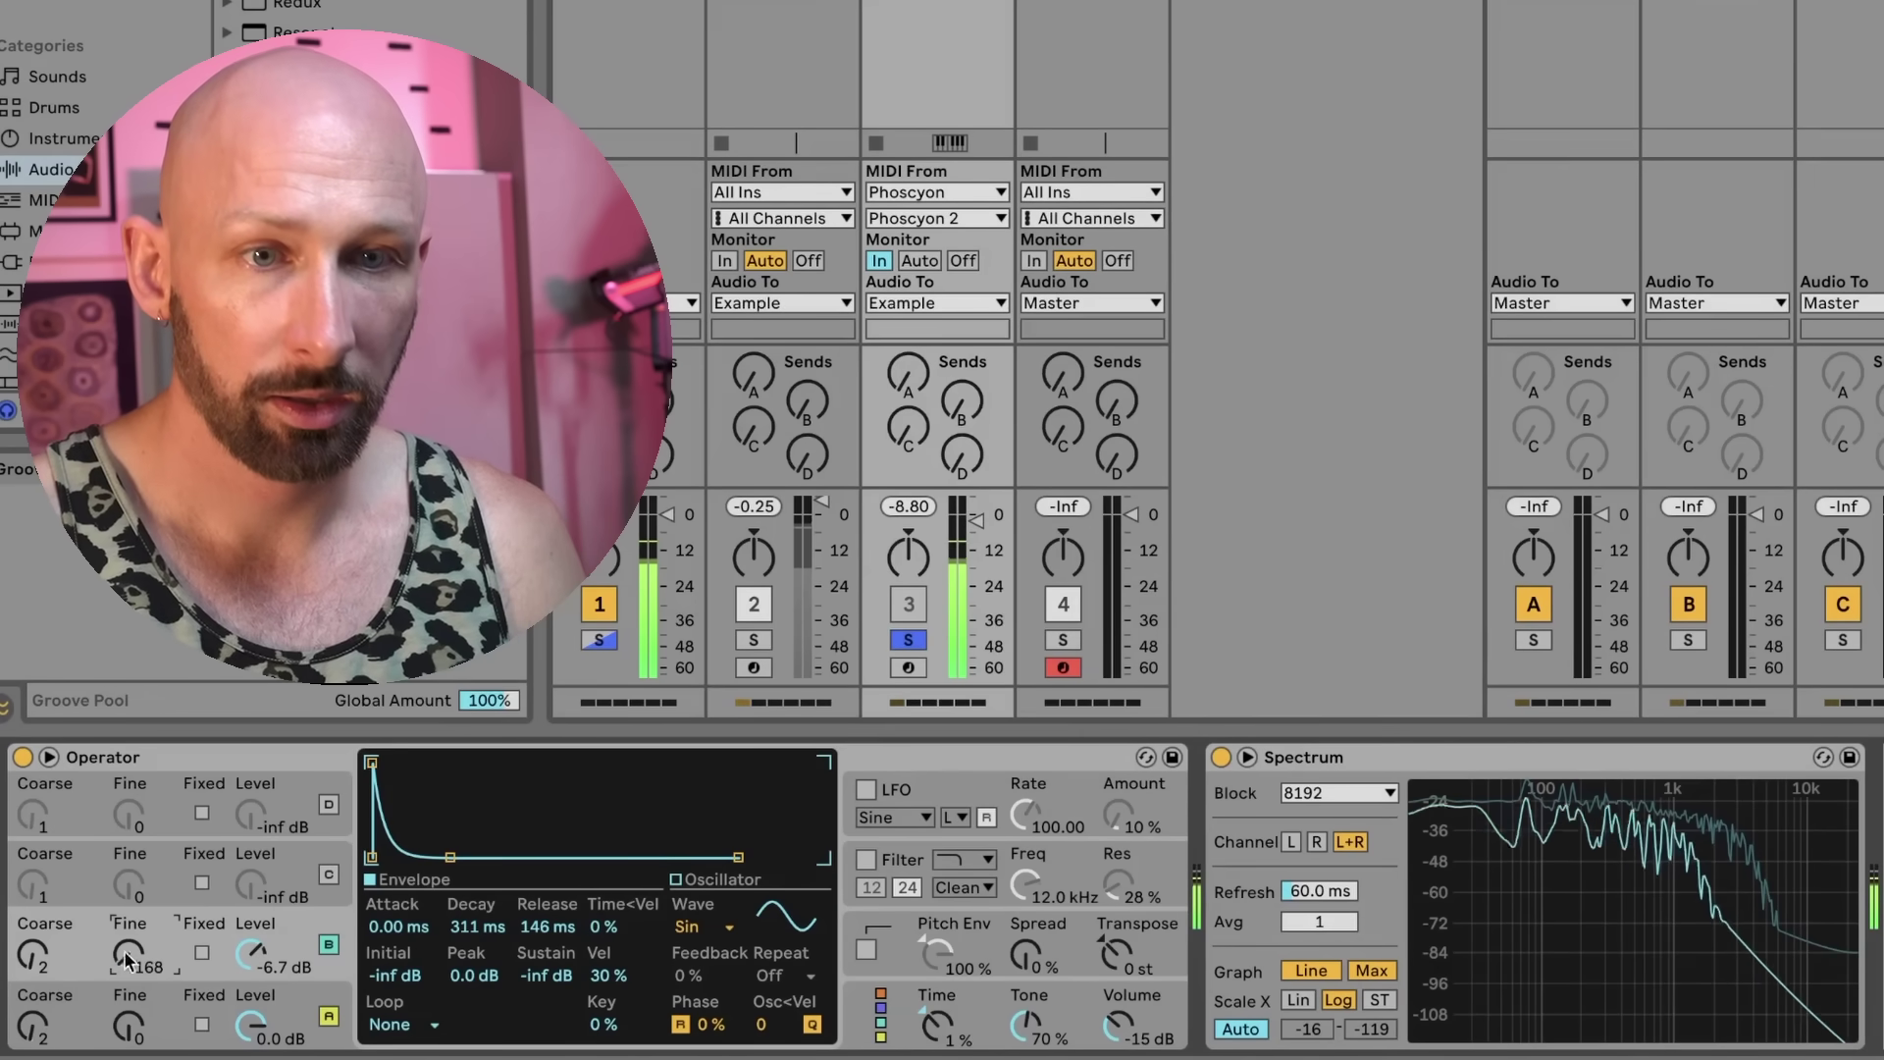
Step: Try coarse tunings of 1 and 3 on oscillator A and set it back to 2
click(38, 1028)
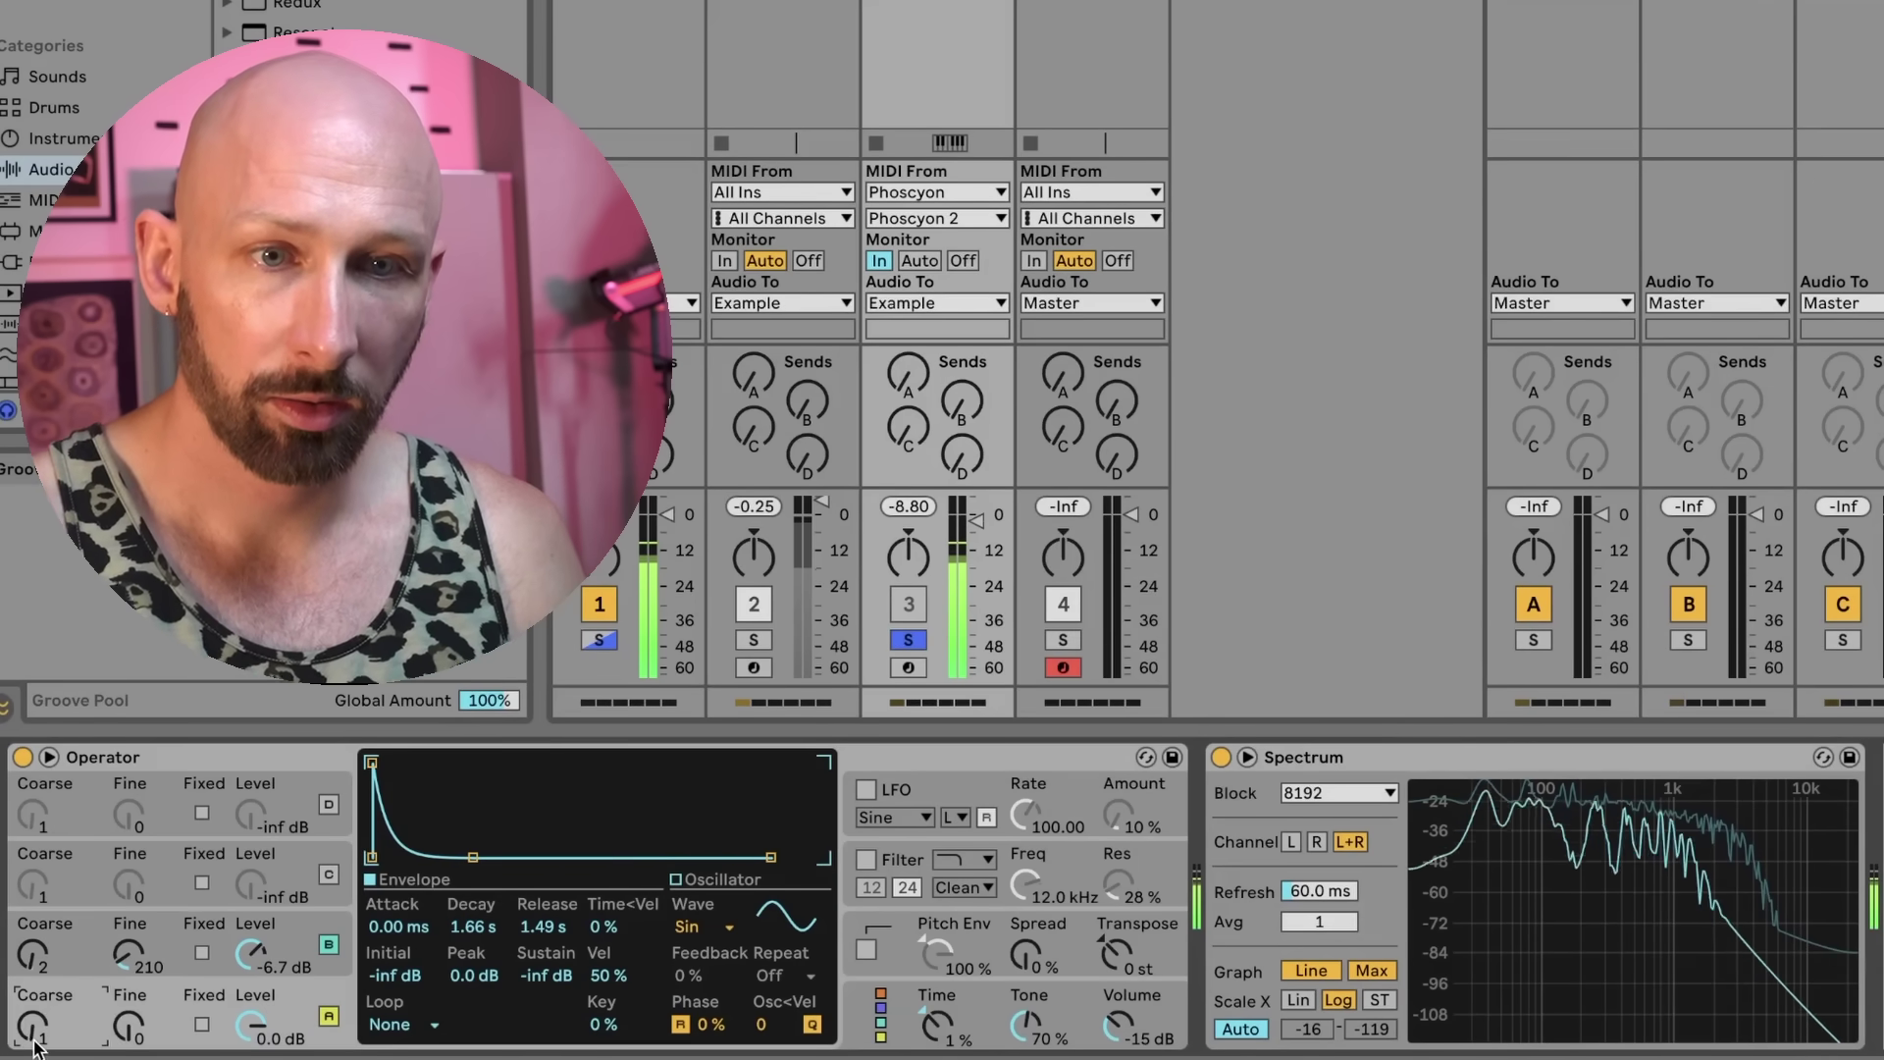
drag(28, 1042, 35, 1032)
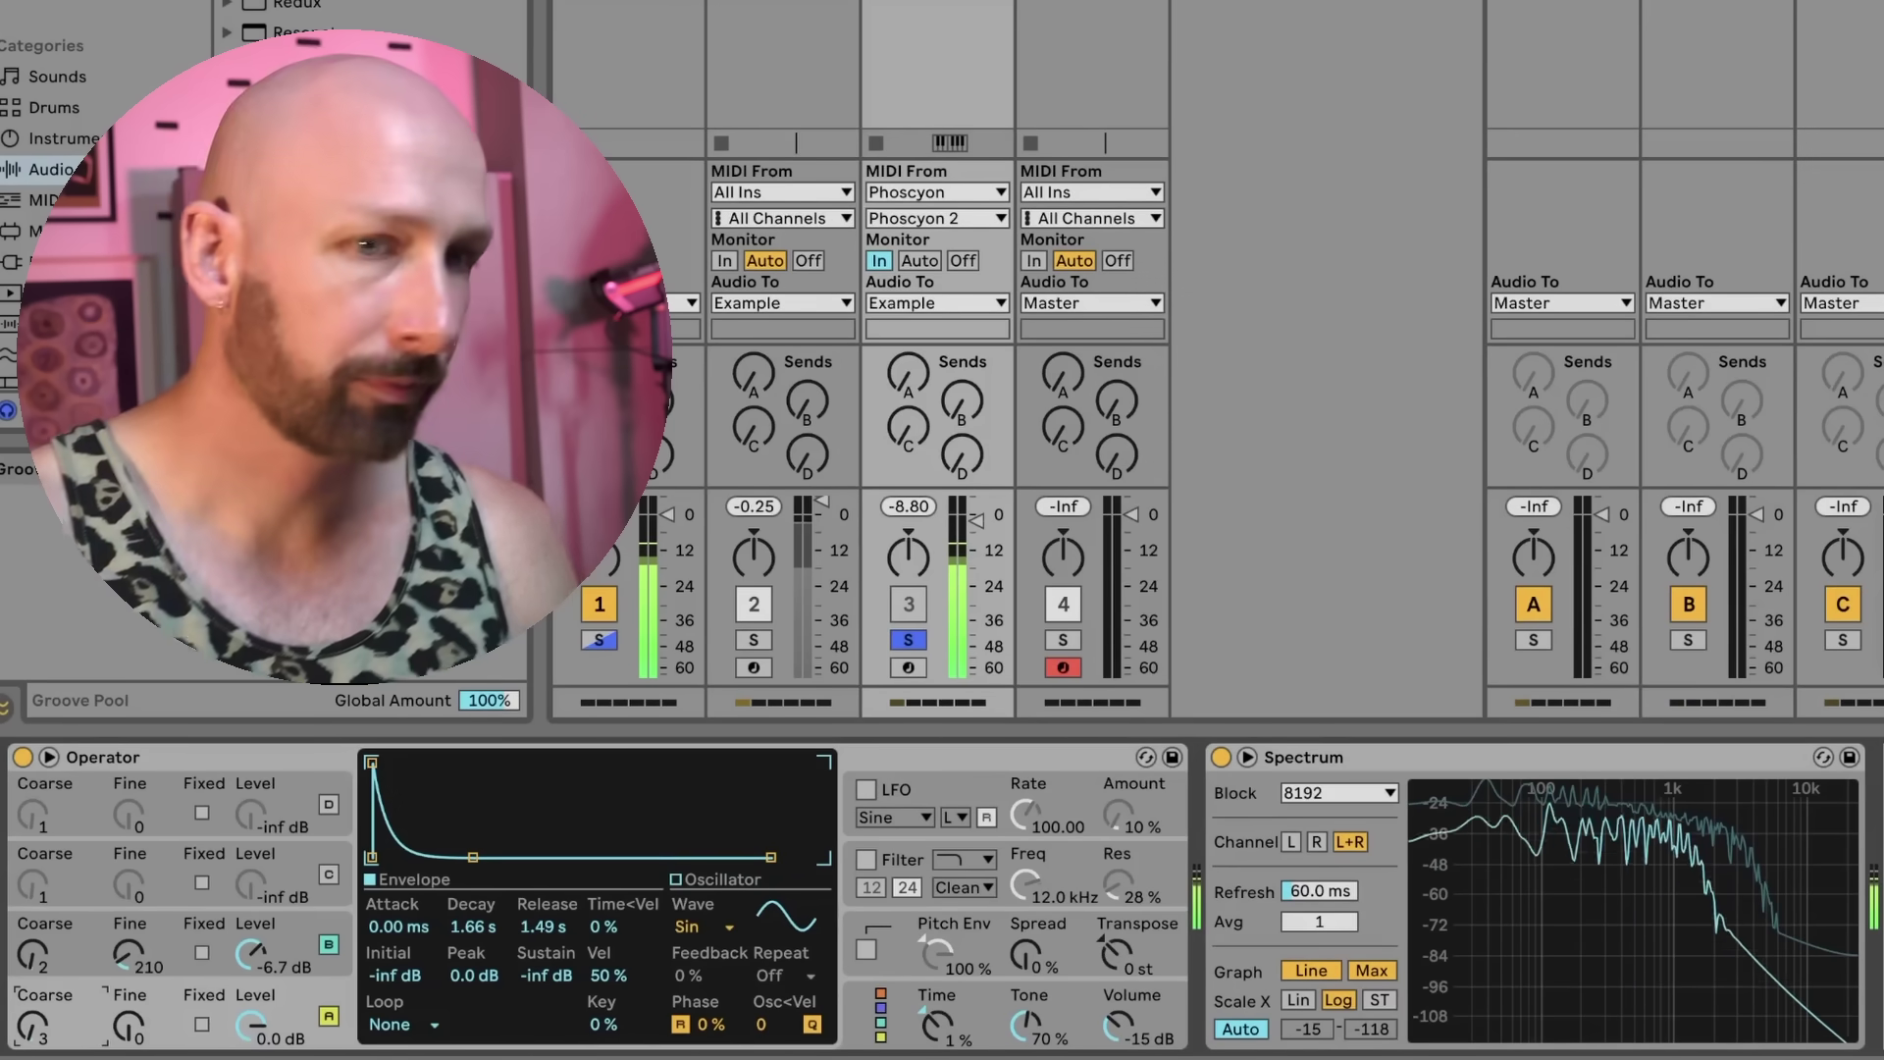
key(Down)
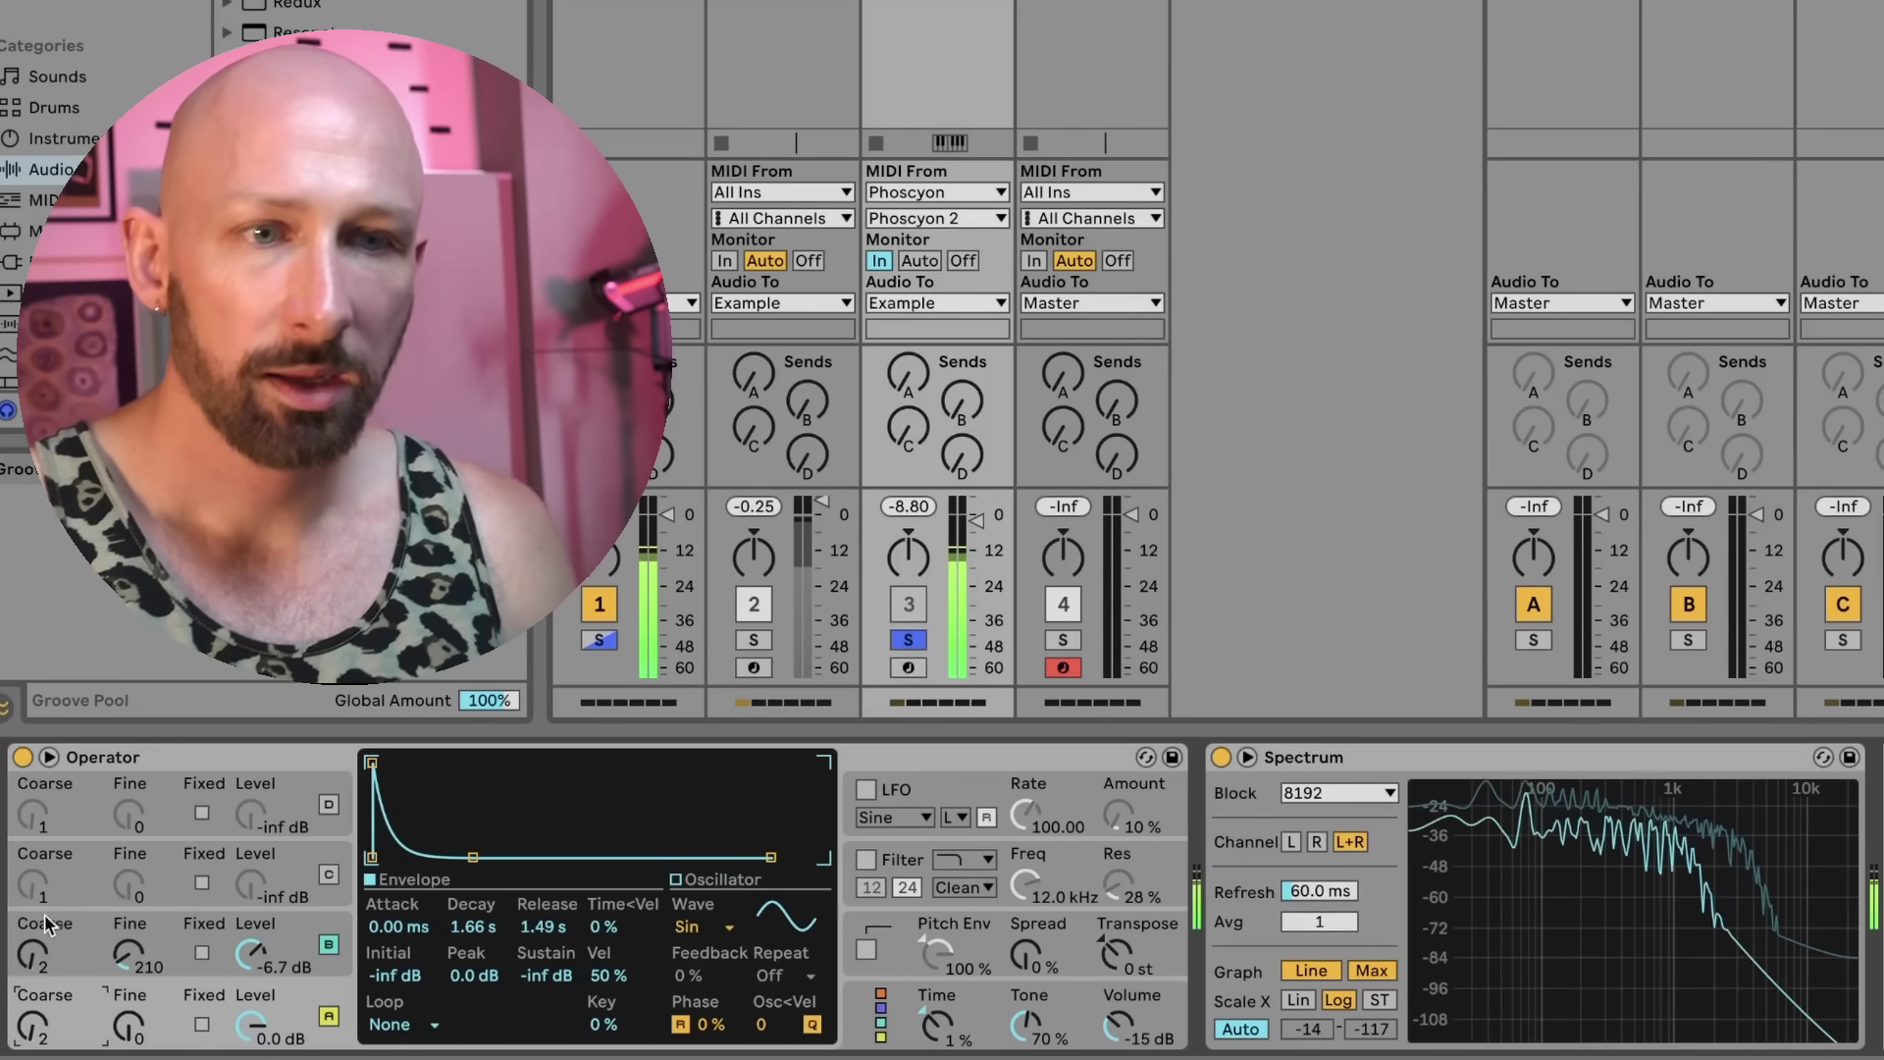
Step: Try an 11.9 ms attack on oscillator B's envelope and return it to 0 ms
click(199, 942)
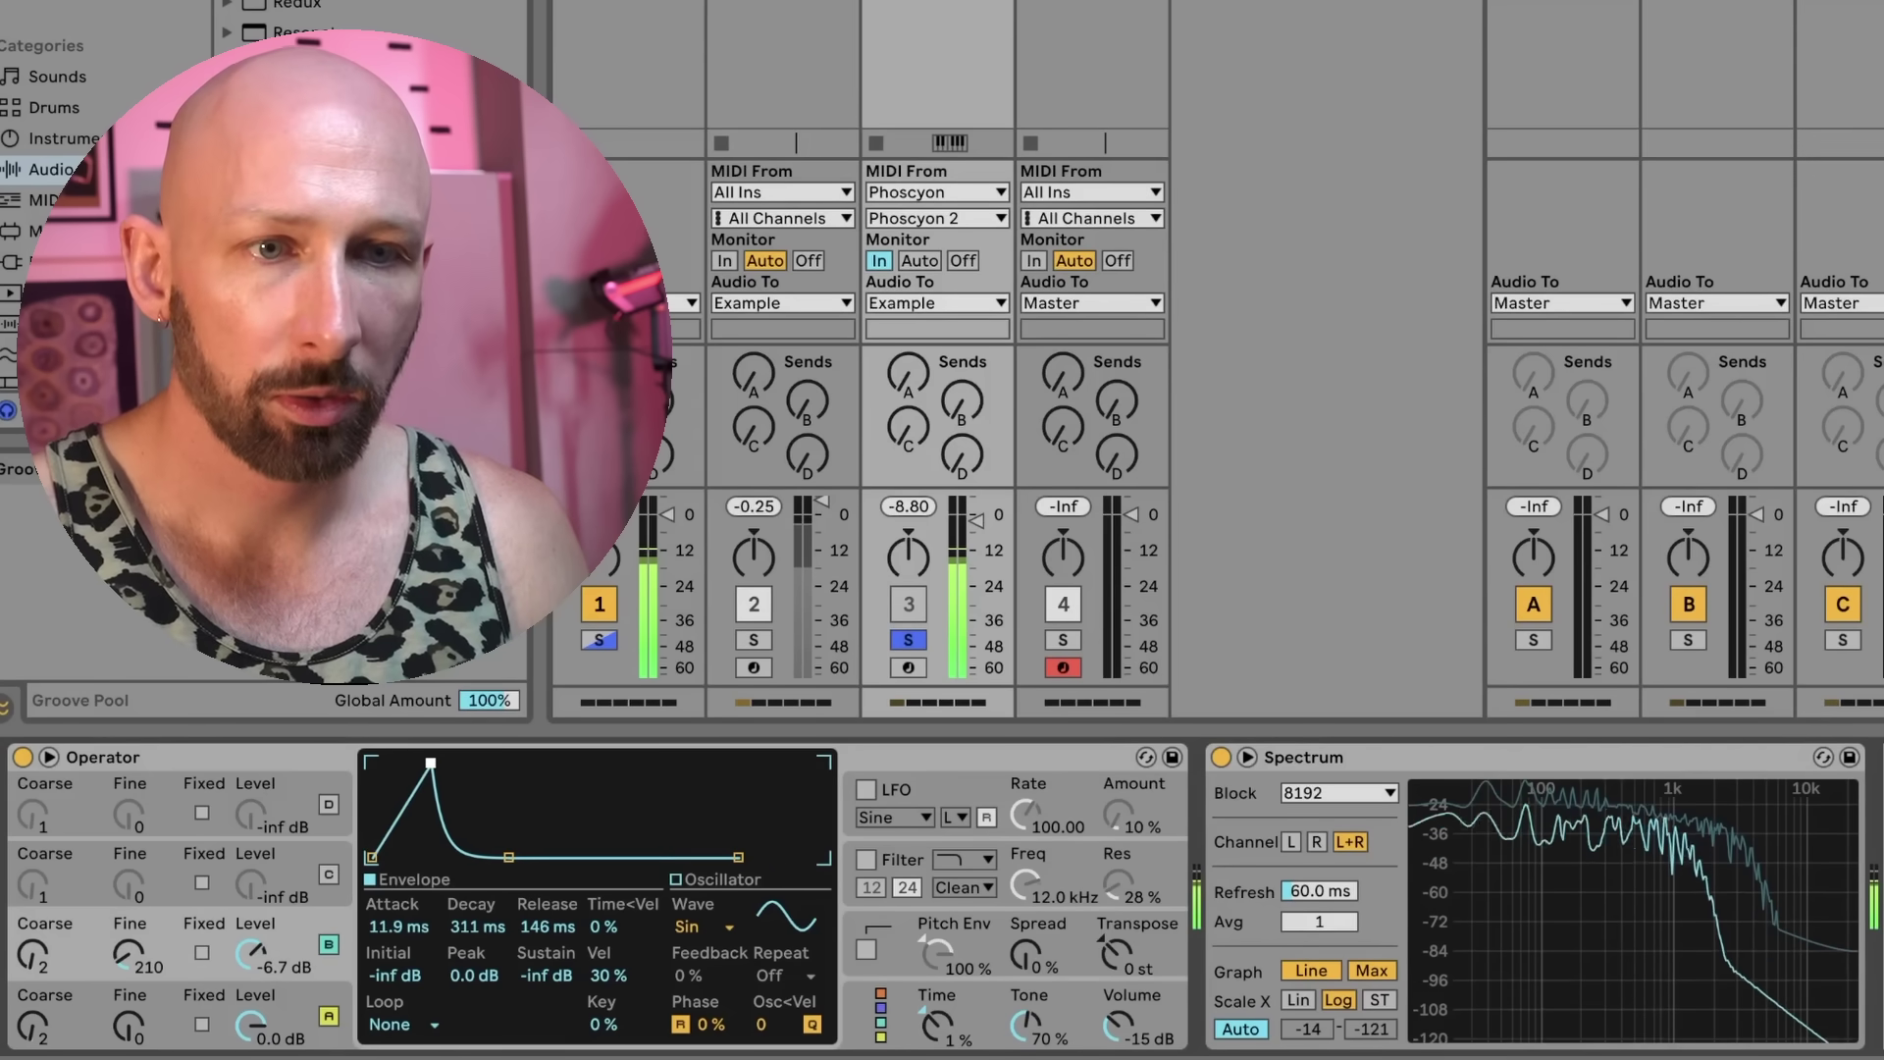
mouse_move(398, 926)
mouse_down()
mouse_move(399, 869)
mouse_move(399, 913)
mouse_up()
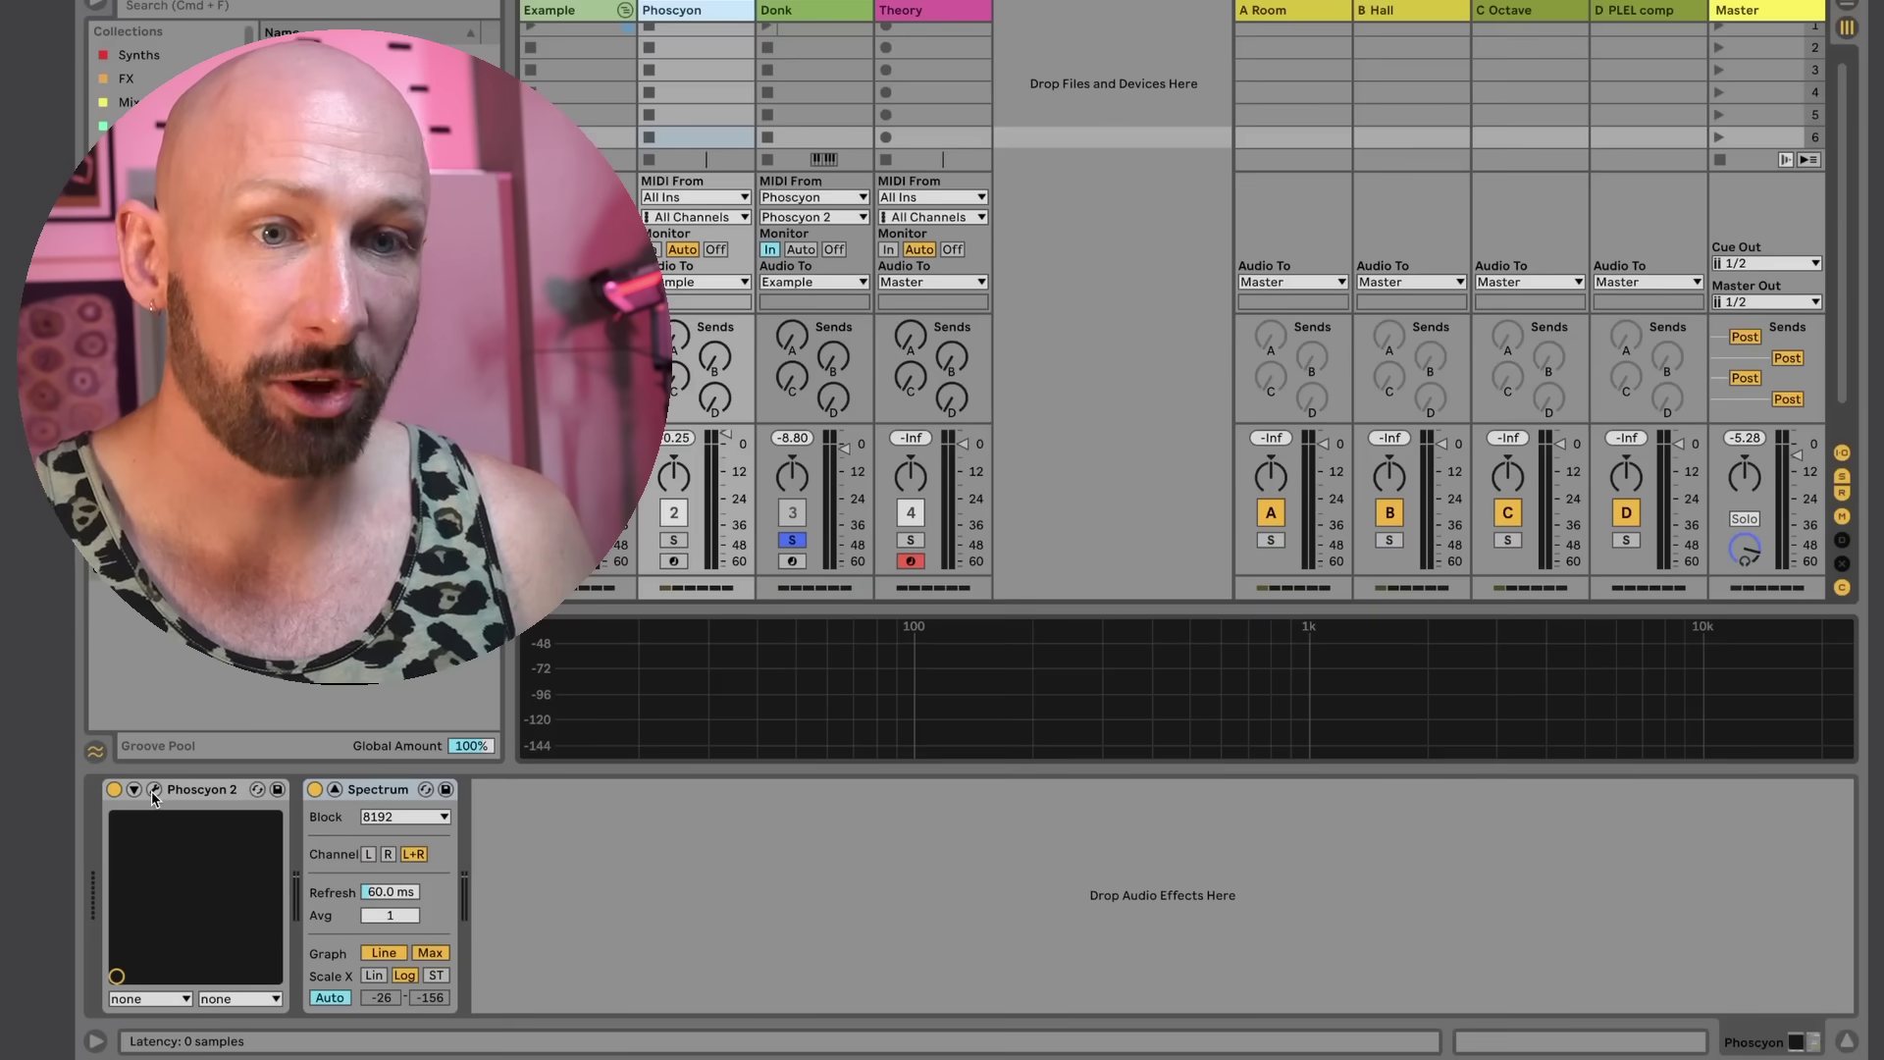
Step: Open the Phoscyon 2 synth window, examine its sequencer pattern and close the window
click(153, 790)
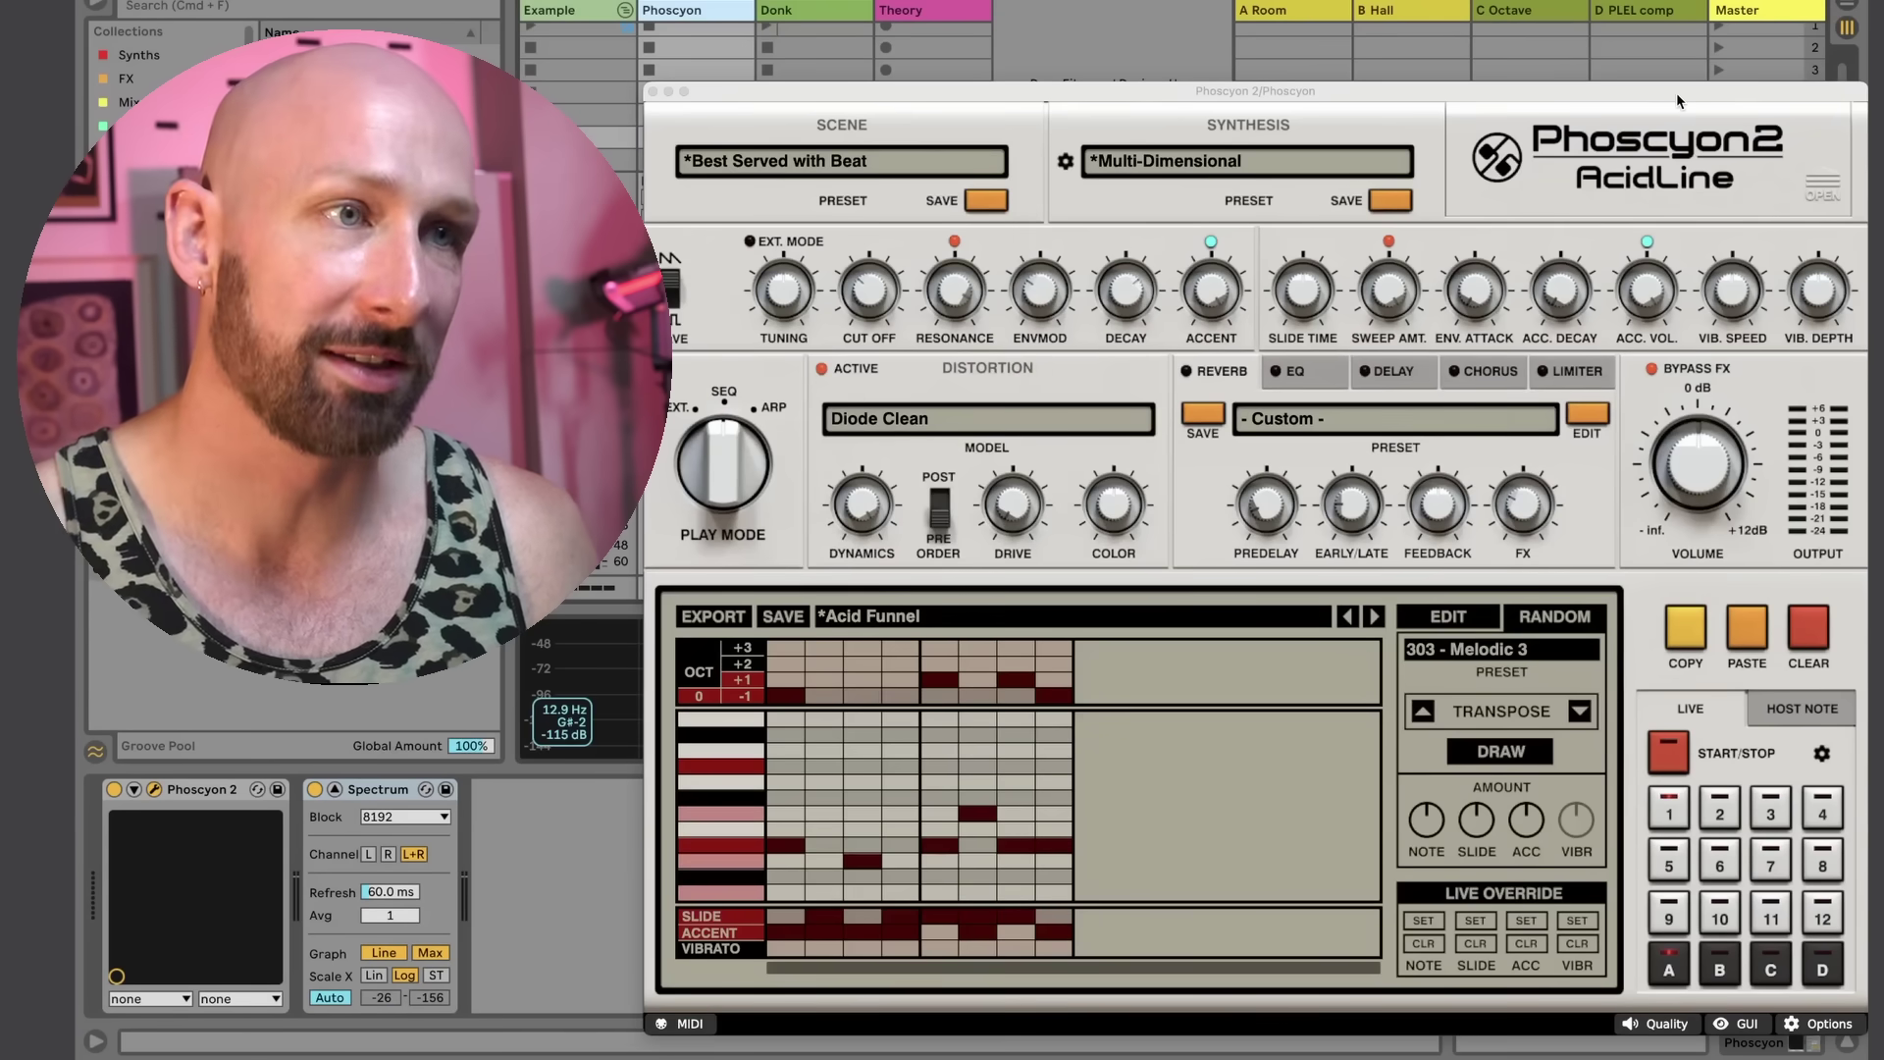
mouse_move(1676, 93)
mouse_down()
mouse_move(1636, 106)
mouse_move(1651, 102)
mouse_up()
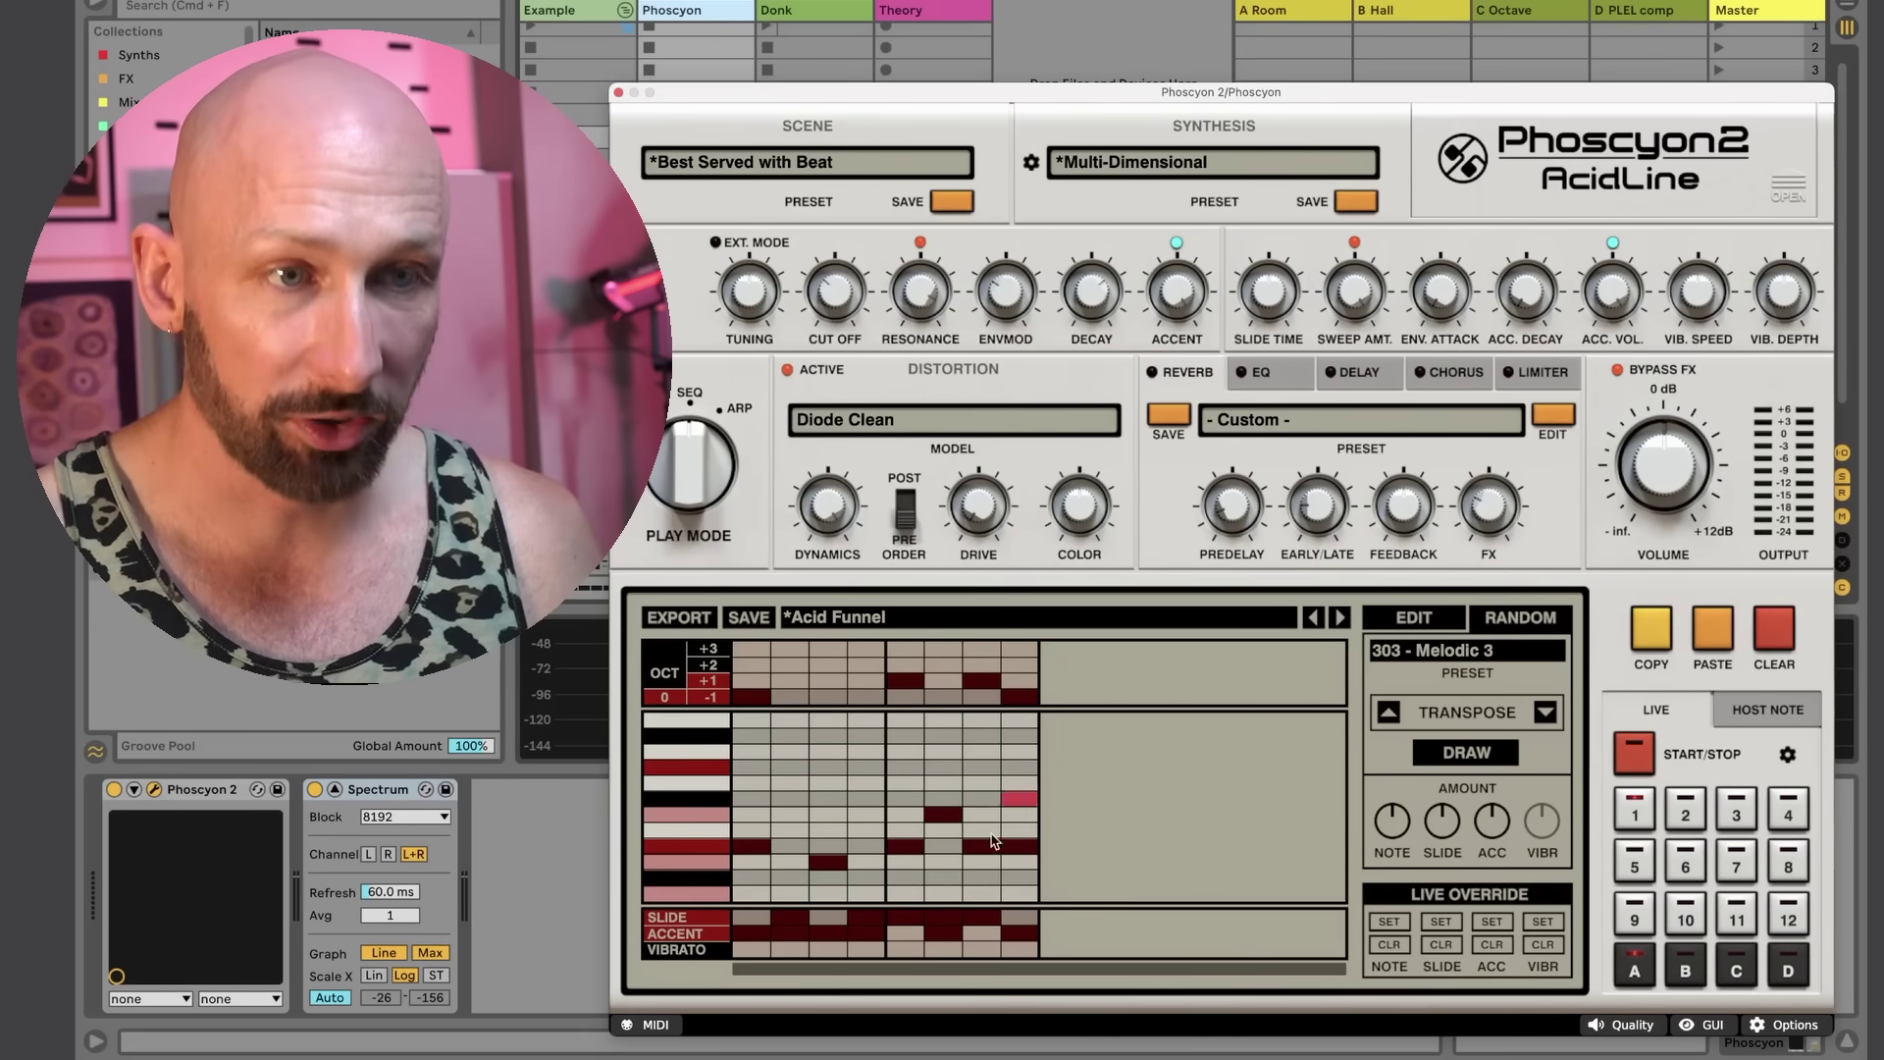
drag(998, 92, 1005, 94)
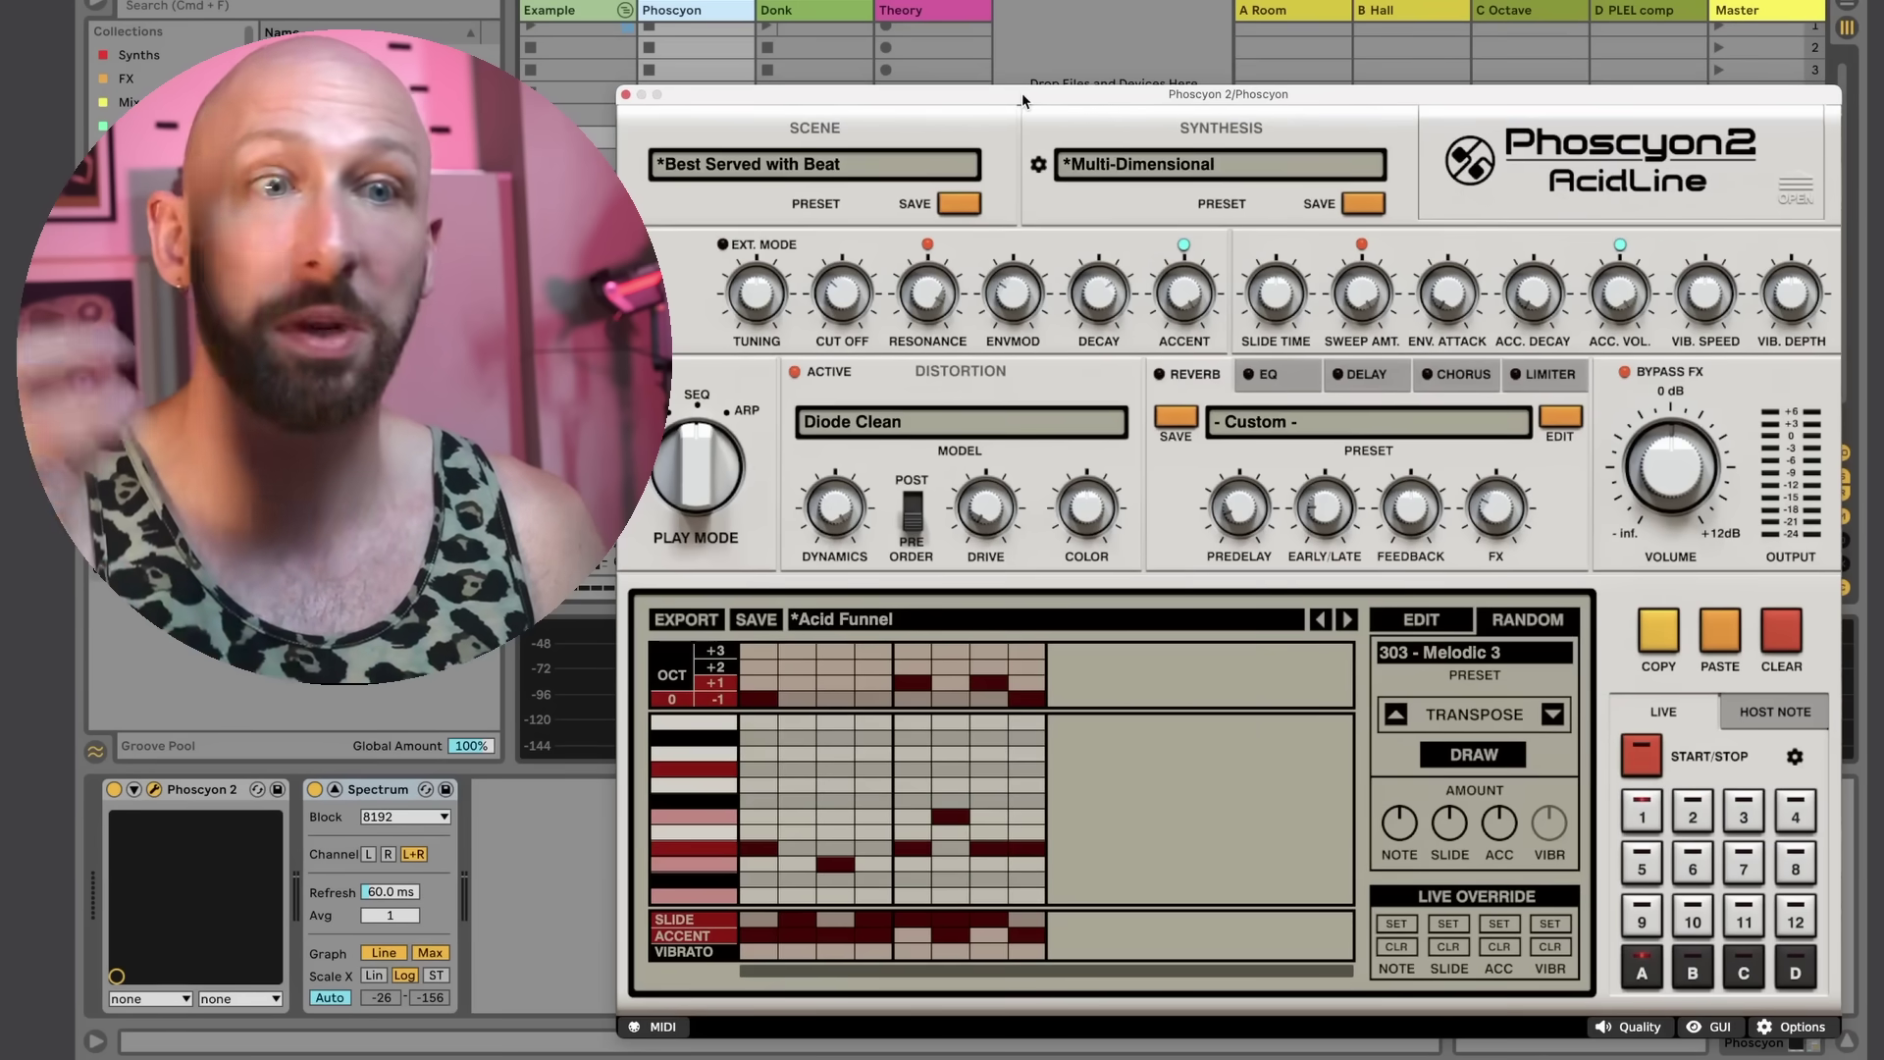
click(627, 94)
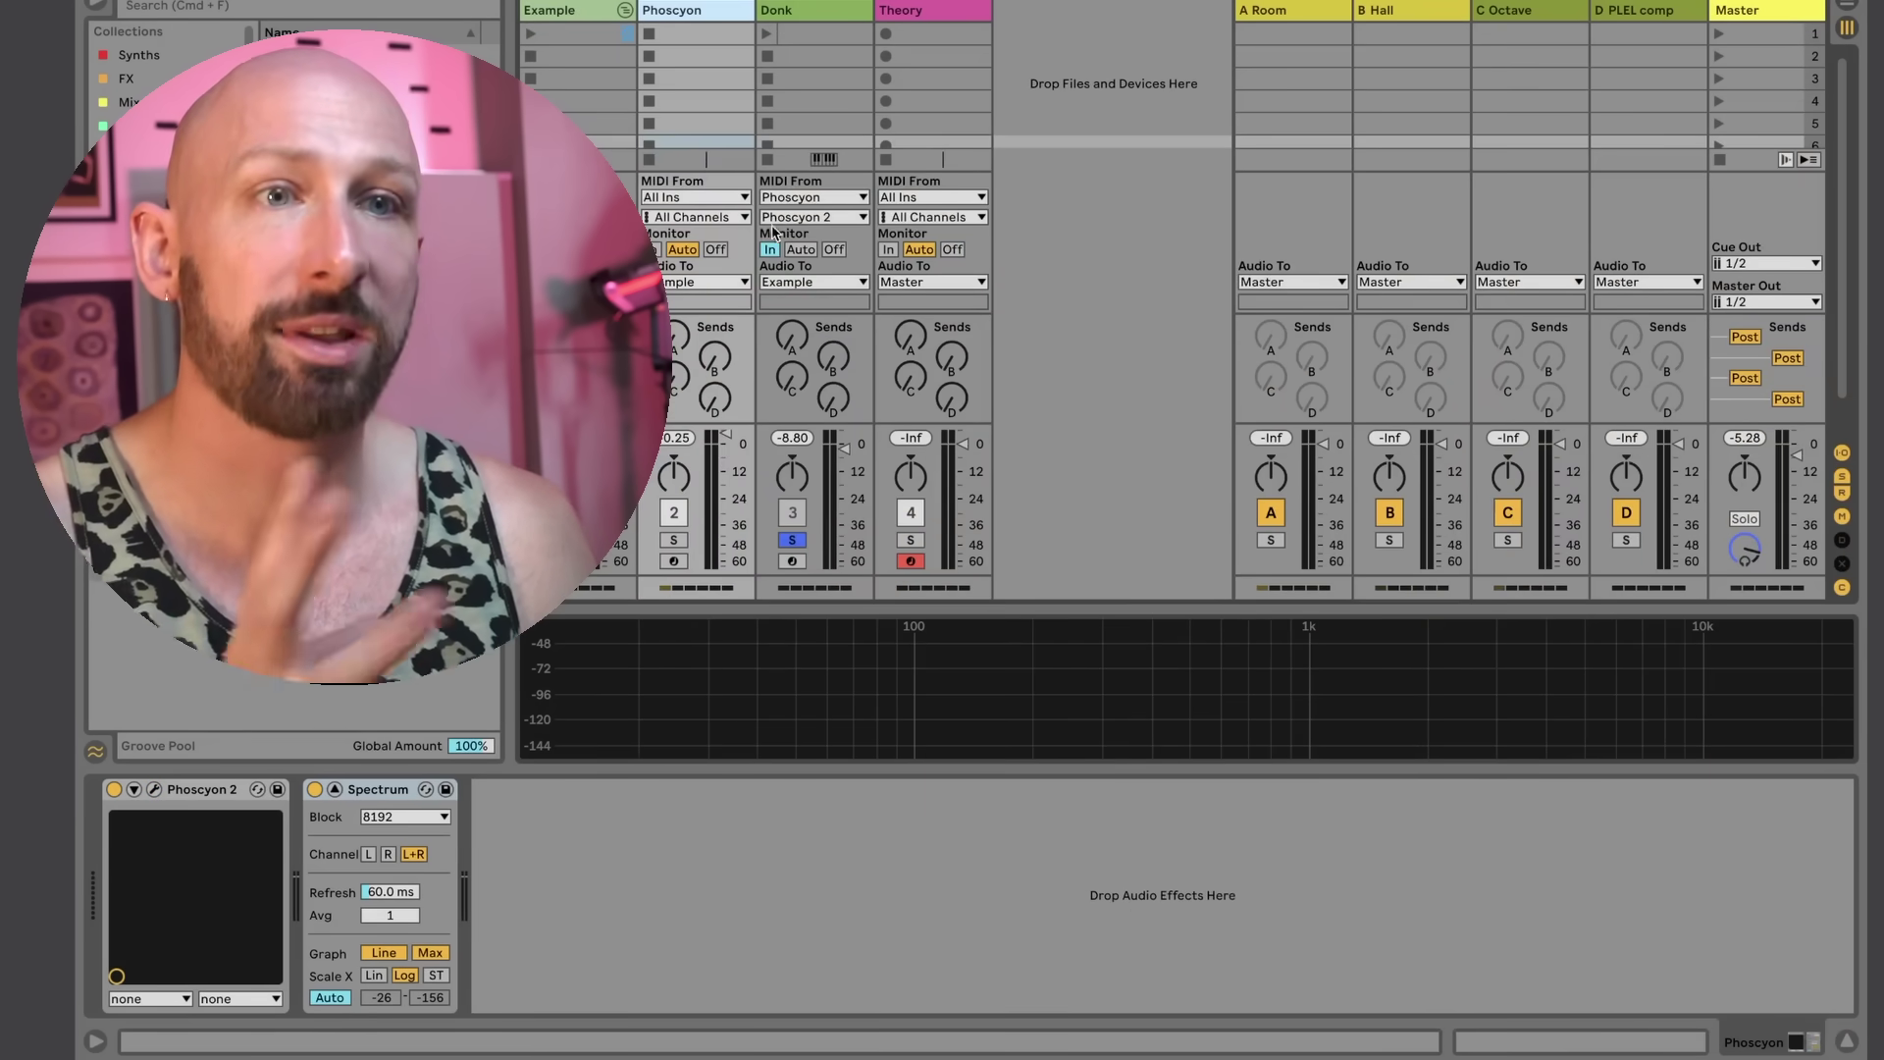
Step: Show the Donk track and check its MIDI input and audio output routing
click(810, 12)
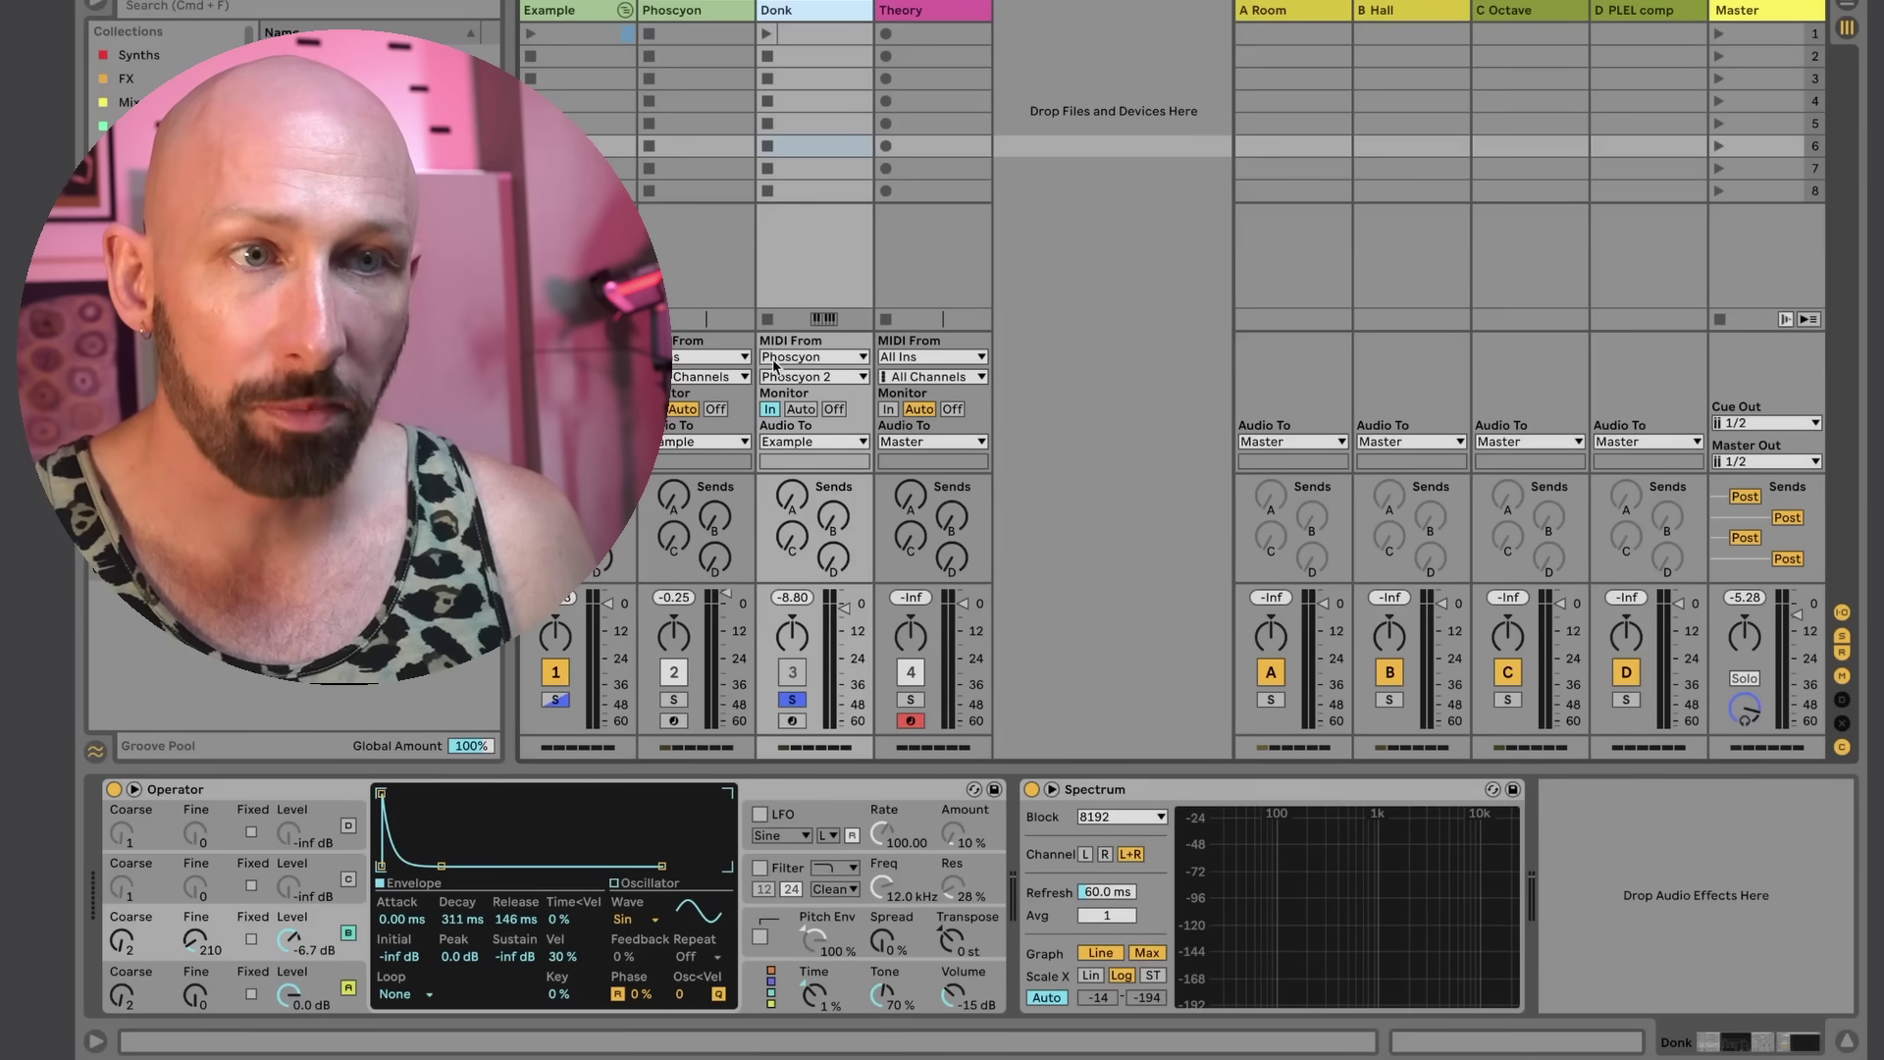
click(812, 378)
click(821, 443)
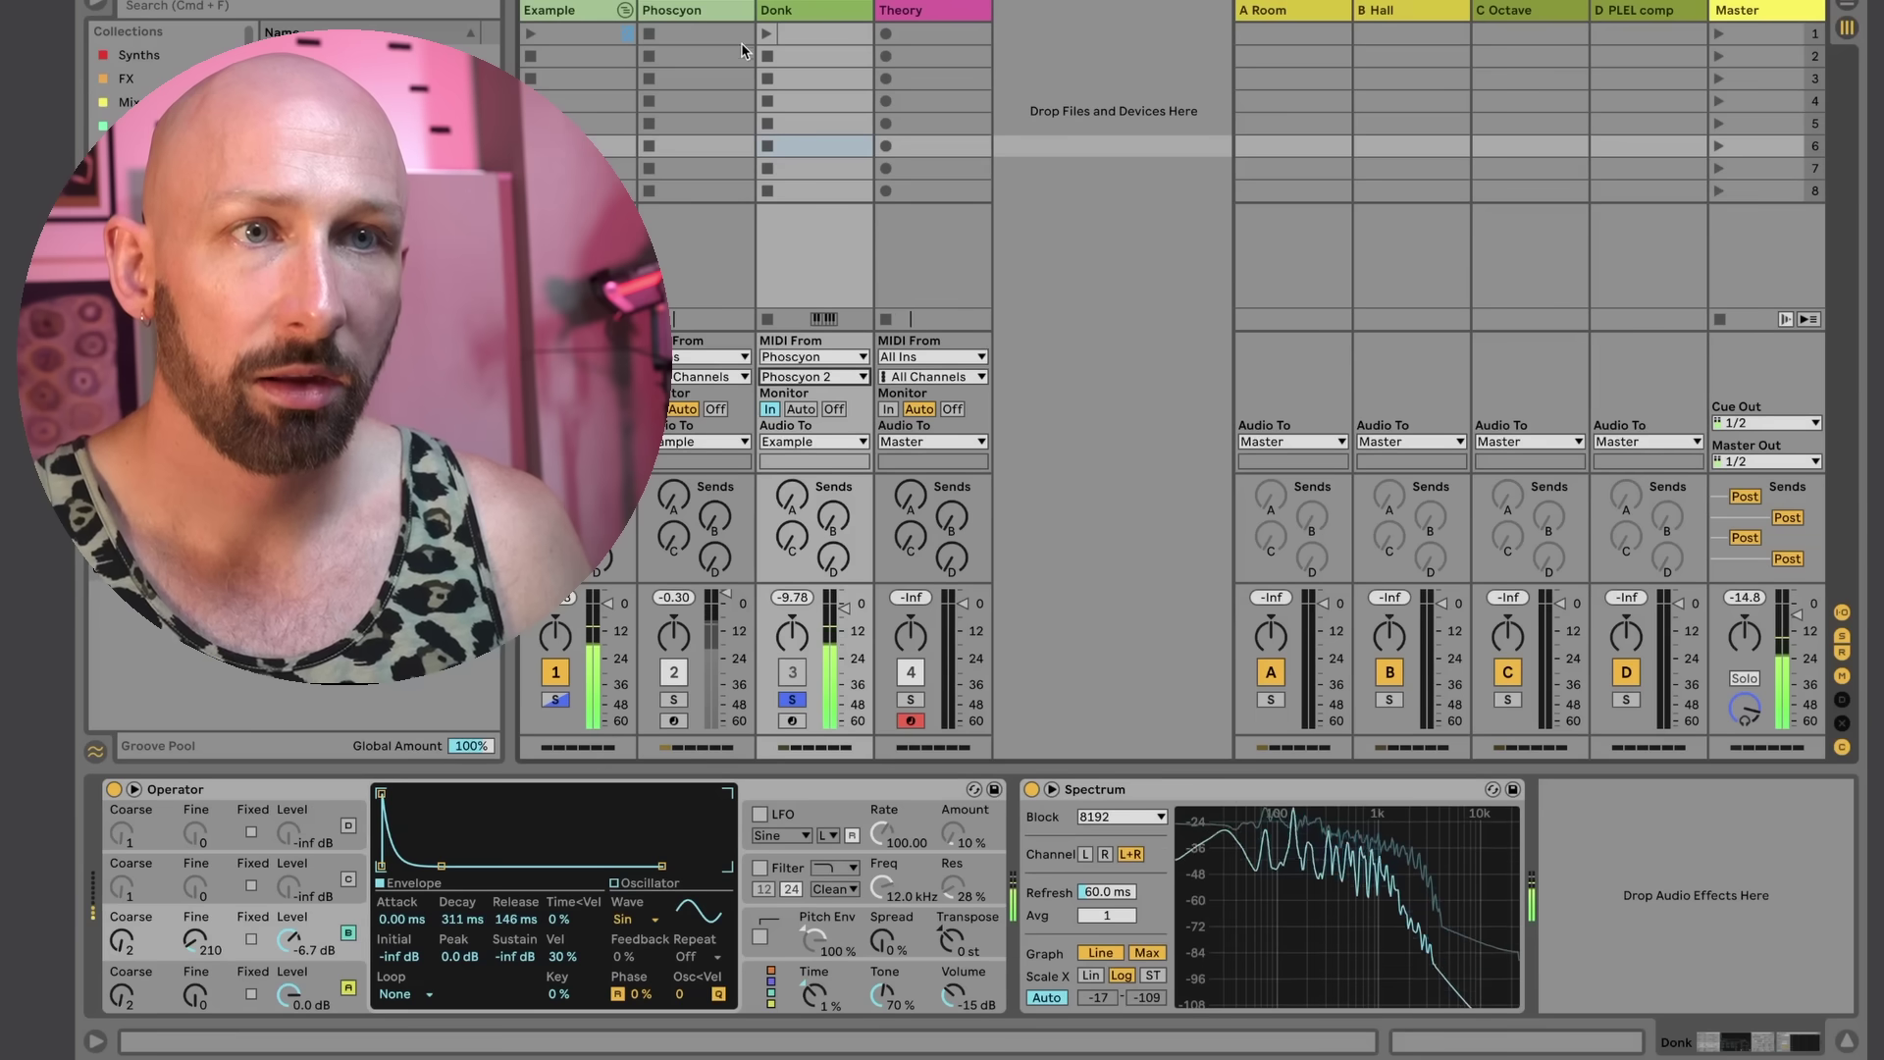
Step: Reopen the Phoscyon 2 synth on the Phoscyon track and draw three new random sequencer patterns
click(684, 12)
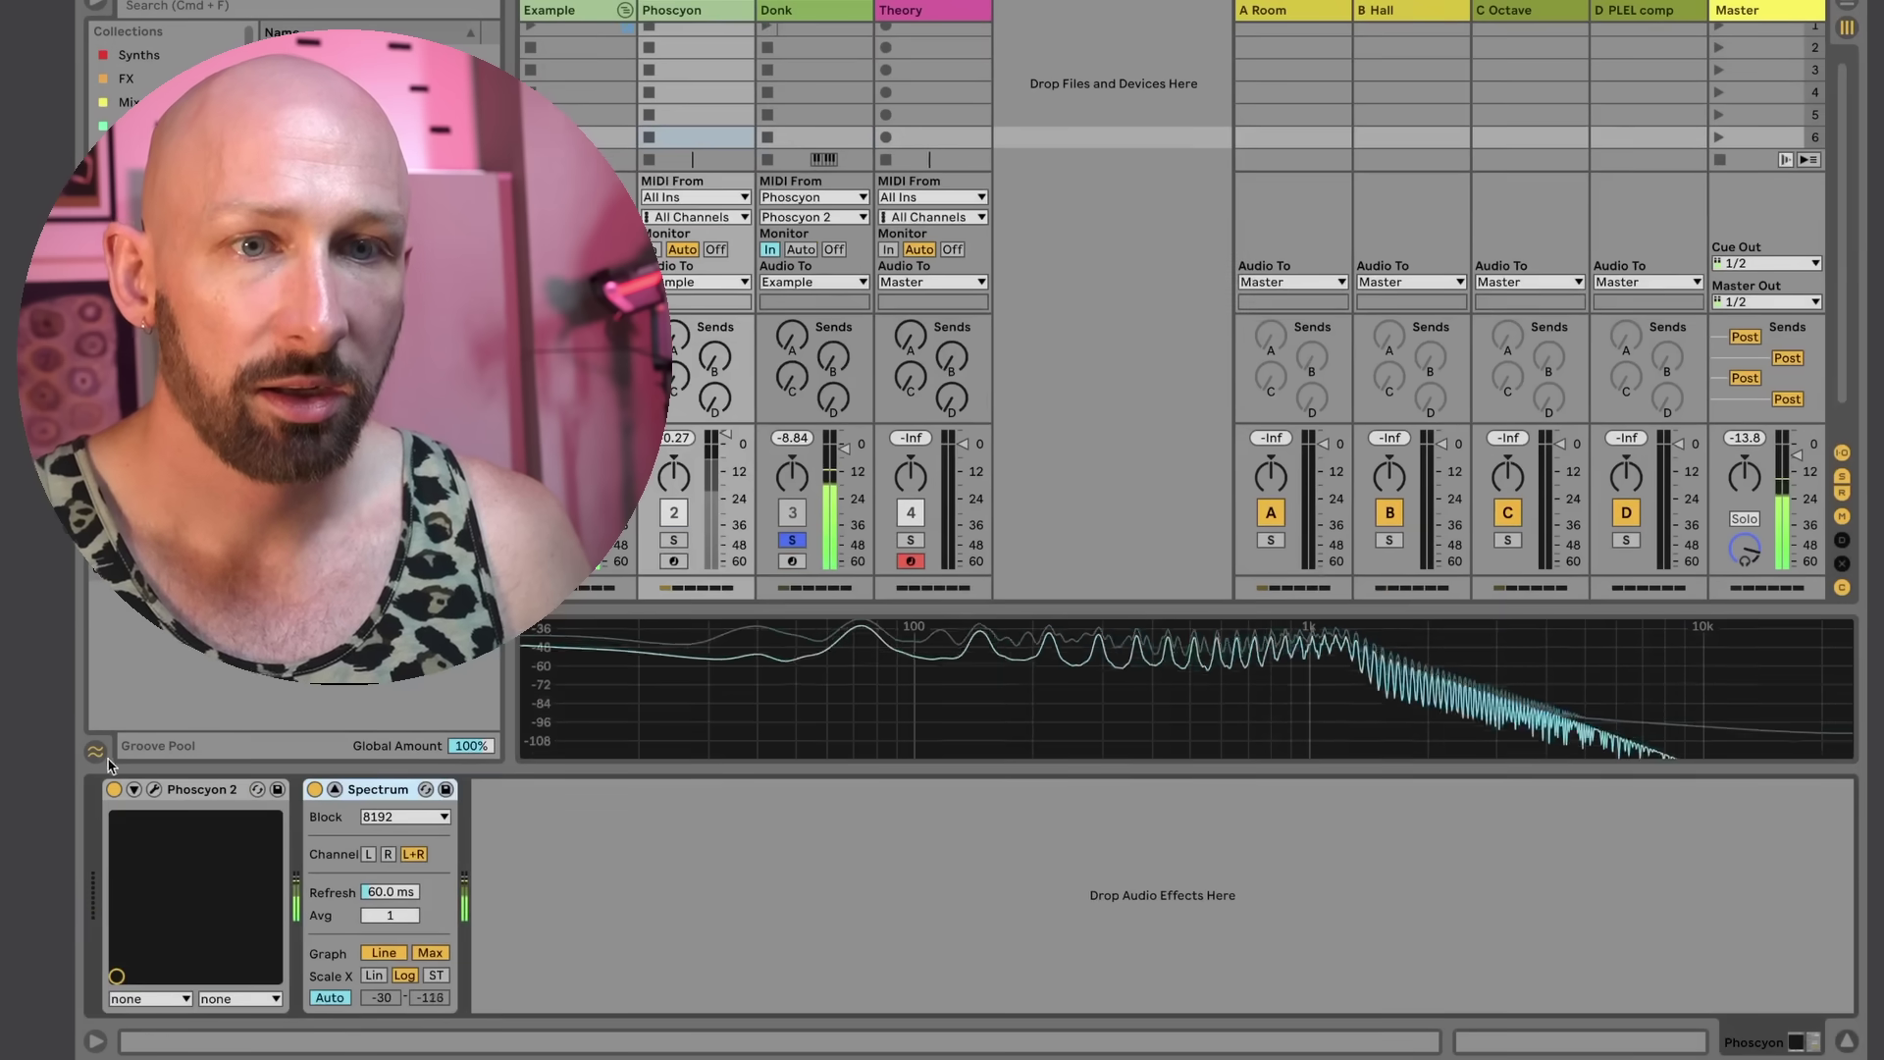
click(154, 789)
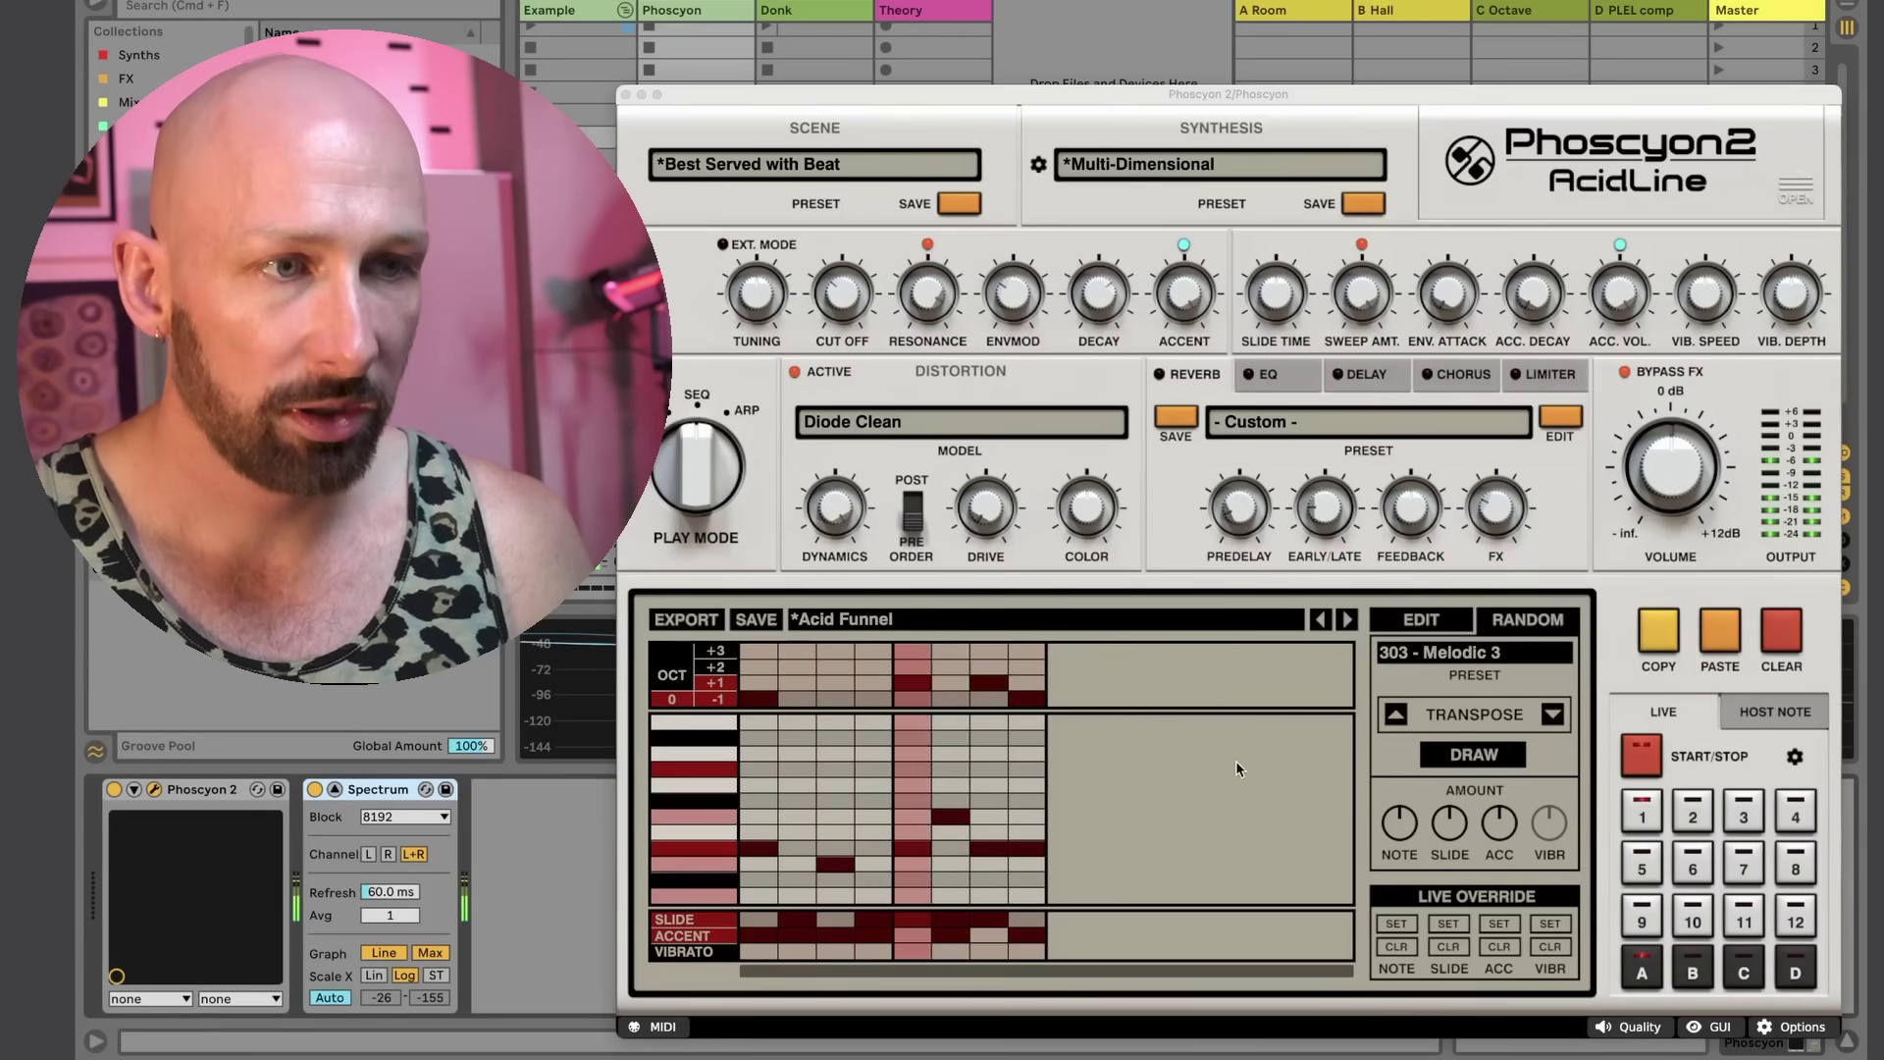
click(1482, 757)
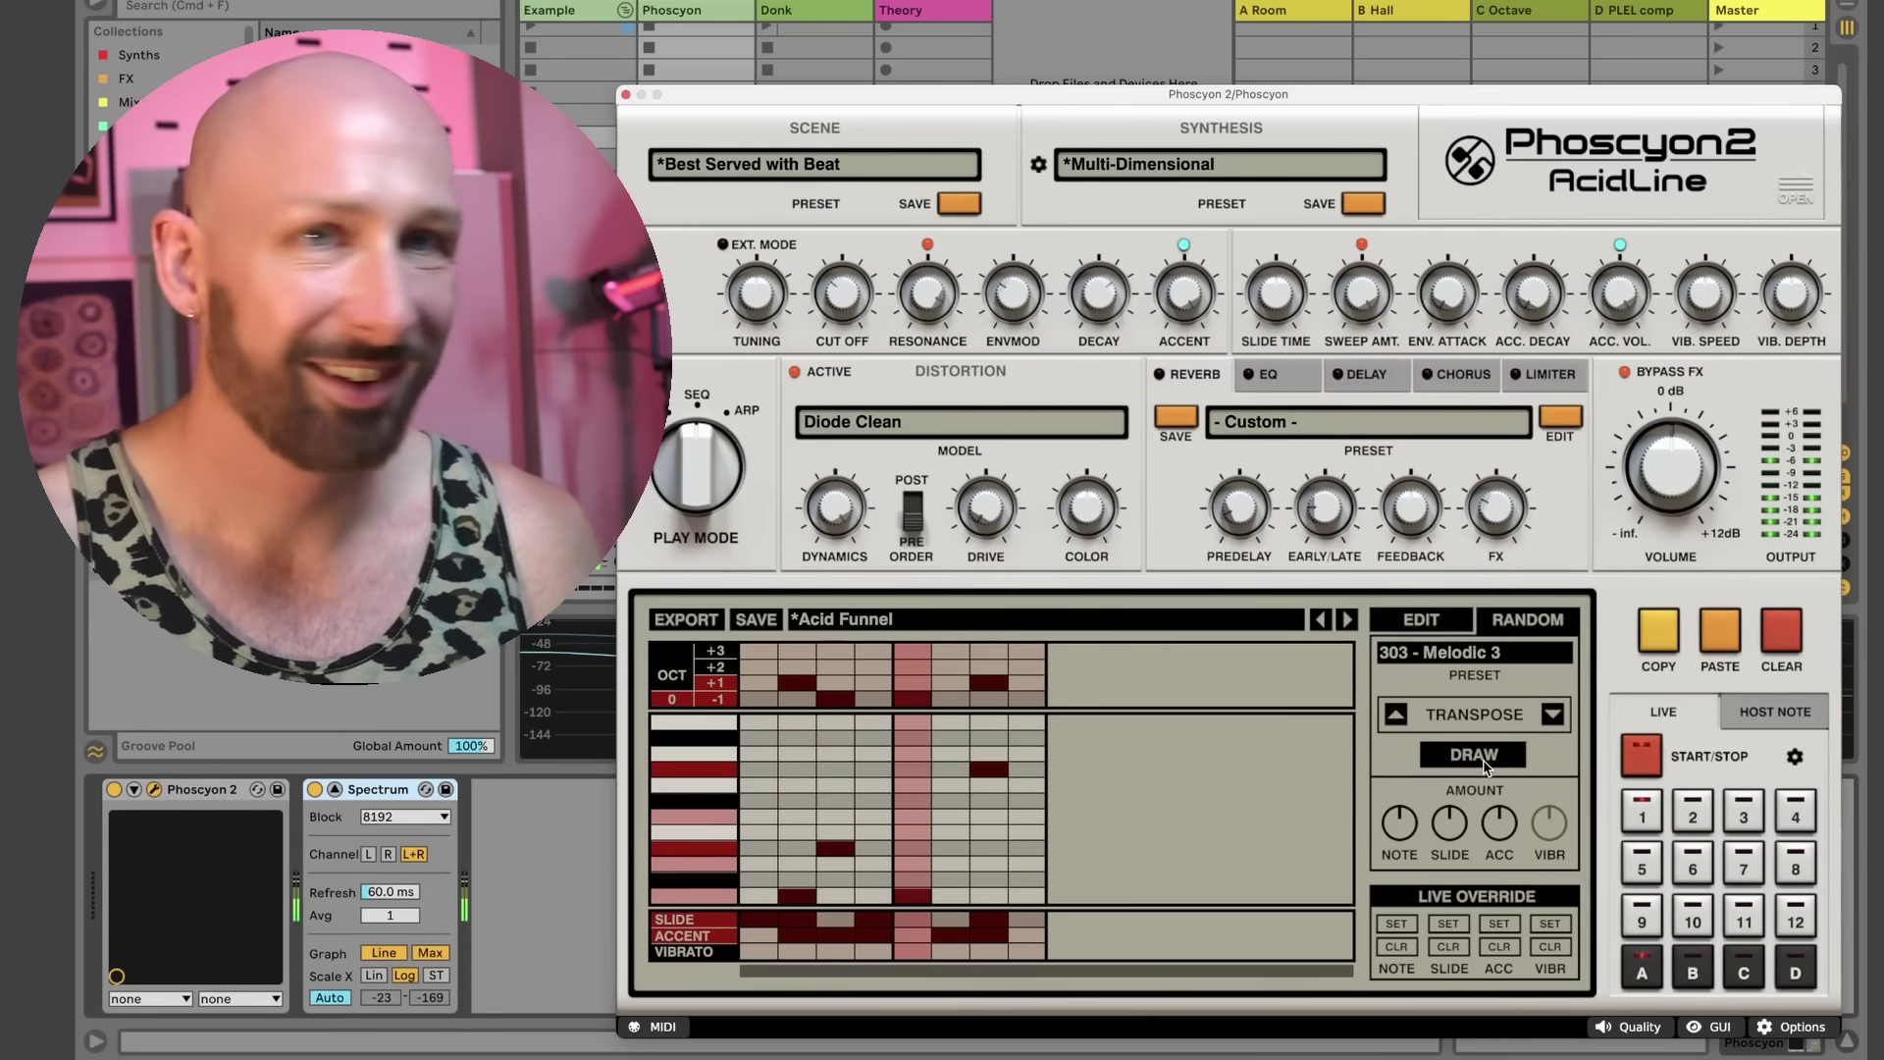
click(1481, 758)
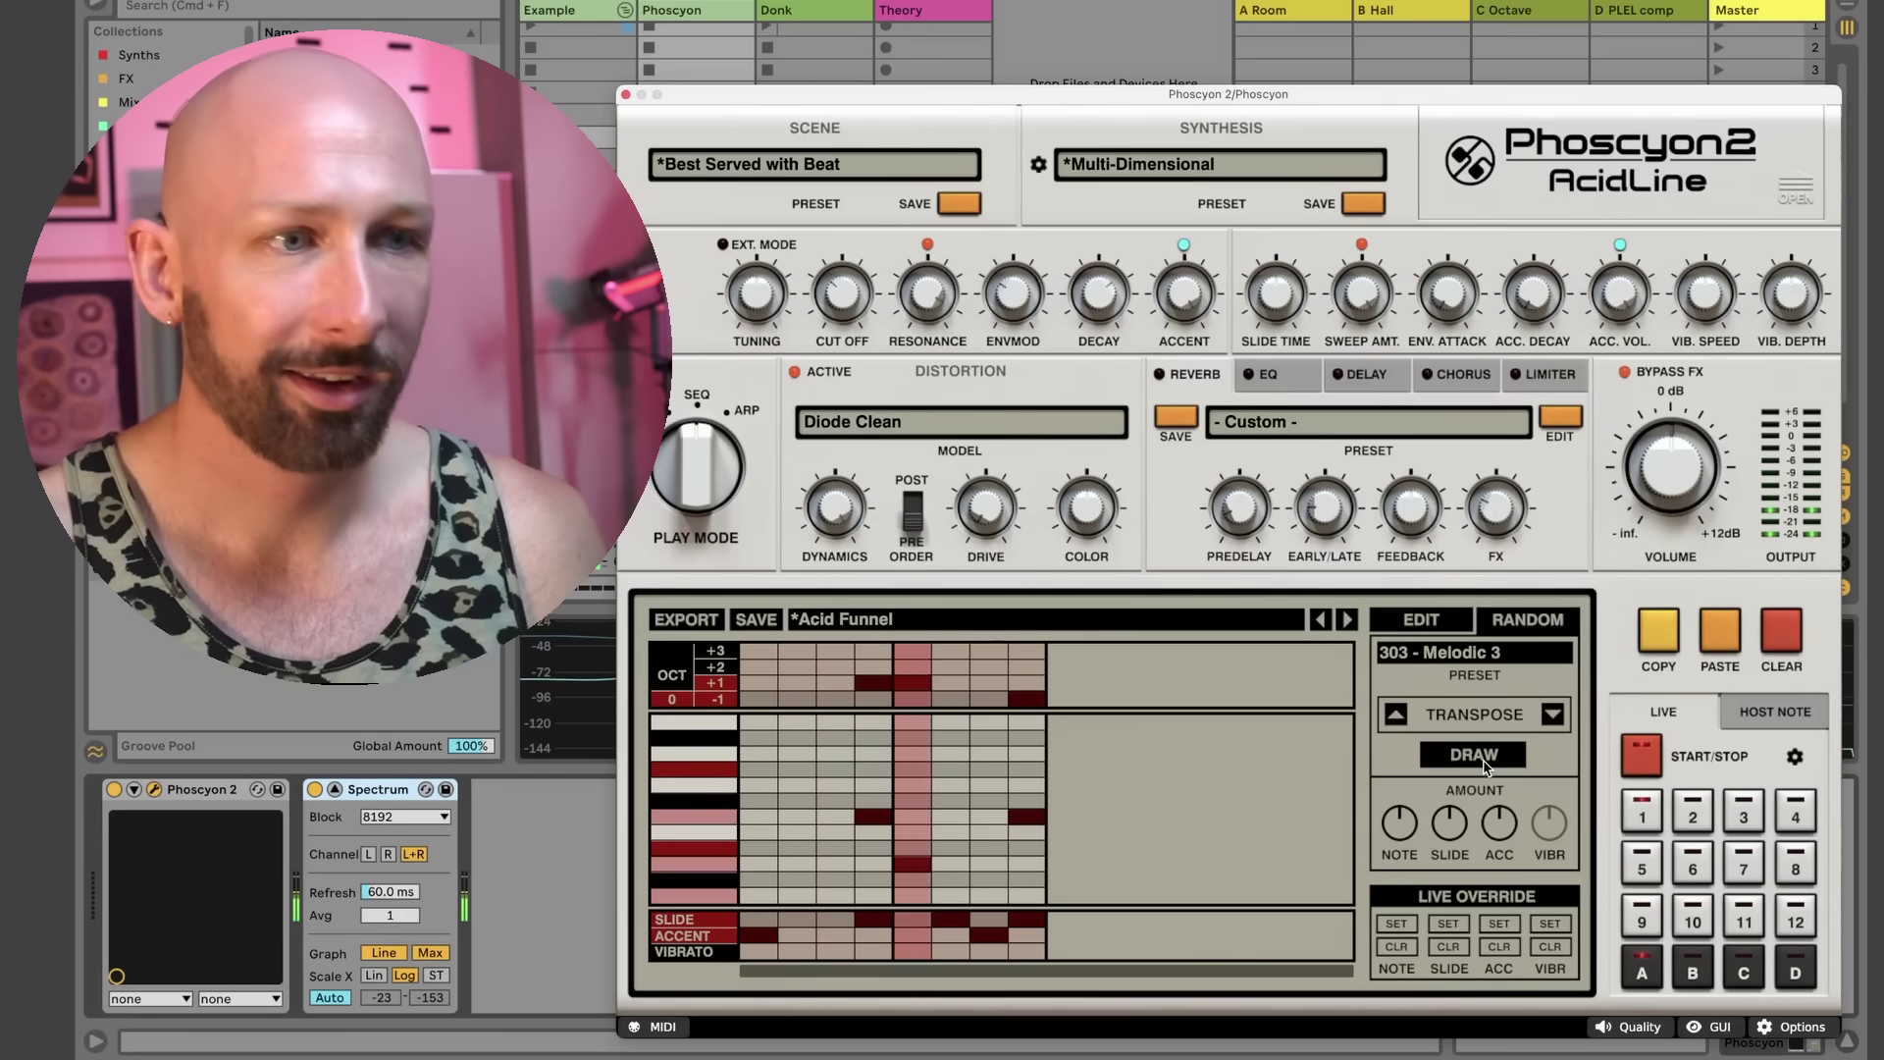
click(1482, 758)
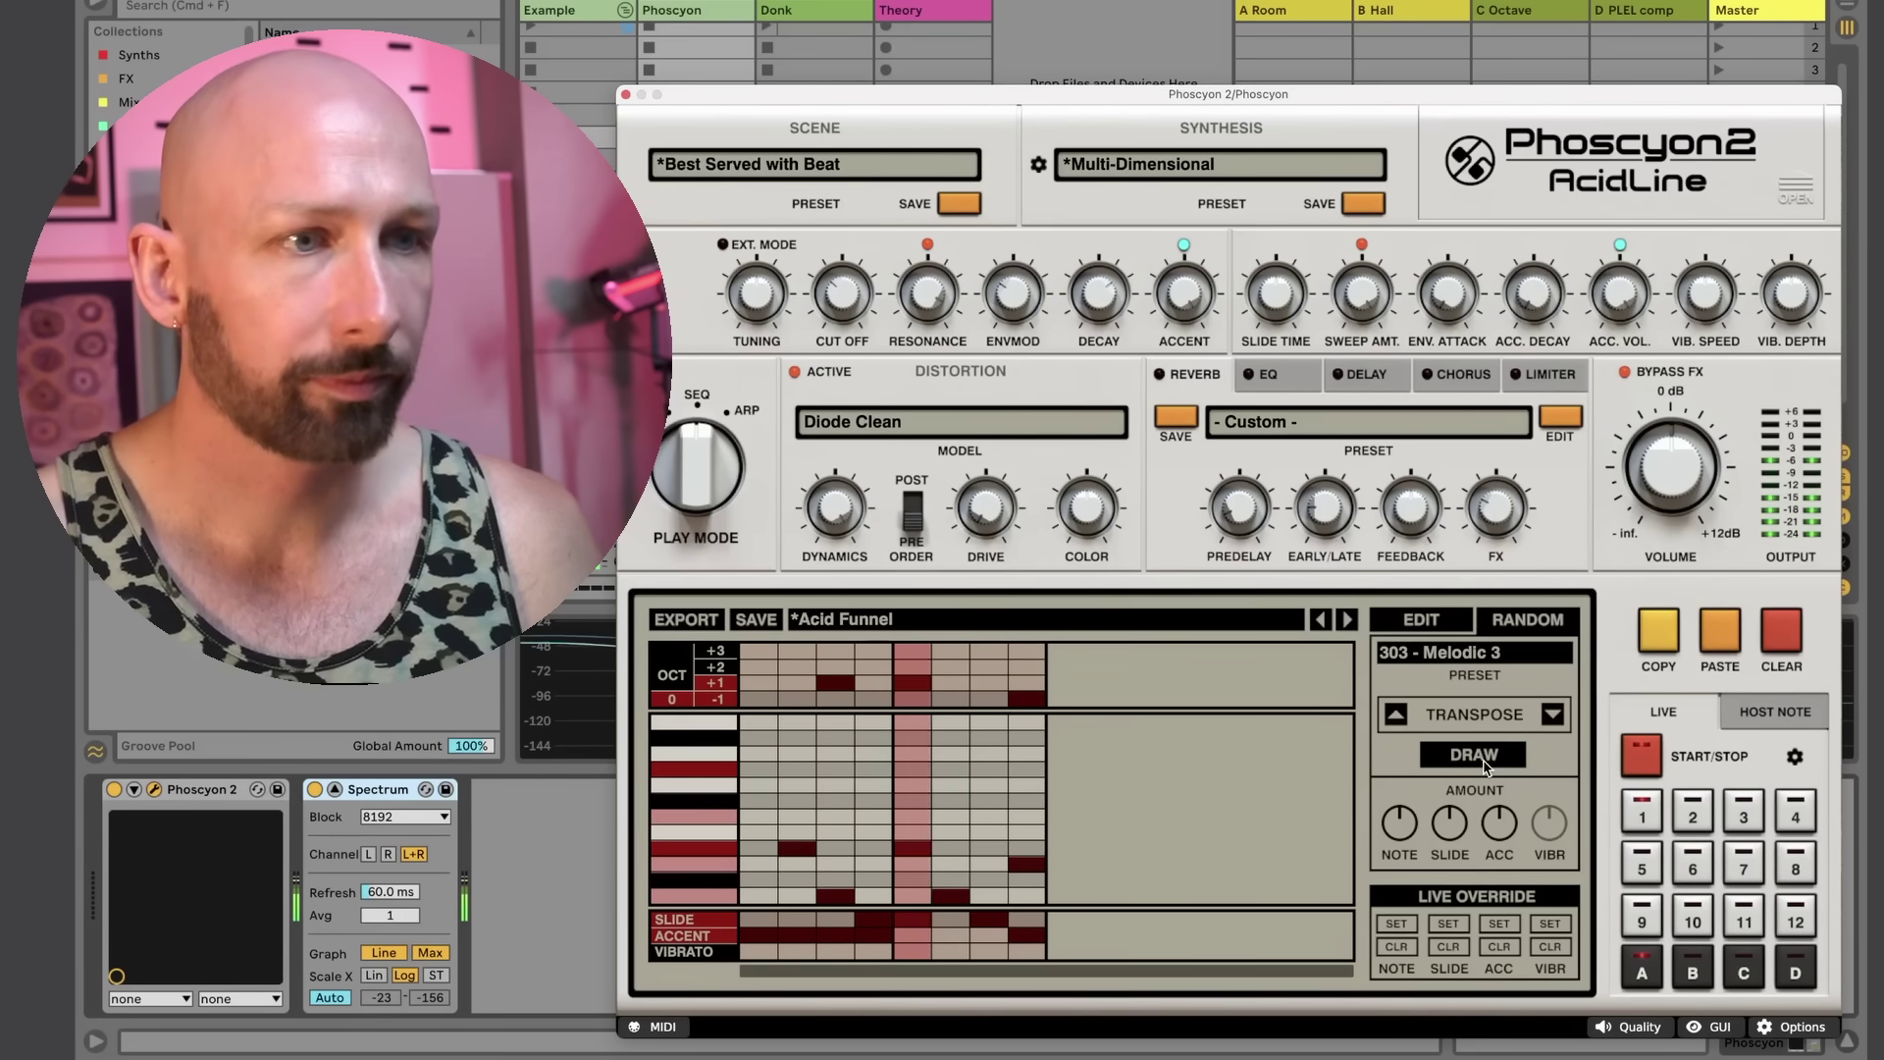
Step: Move the Phoscyon 2 window clear of the mixer and compare the Phoscyon track soloed with the Donk track soloed
drag(985, 90, 1206, 28)
click(673, 540)
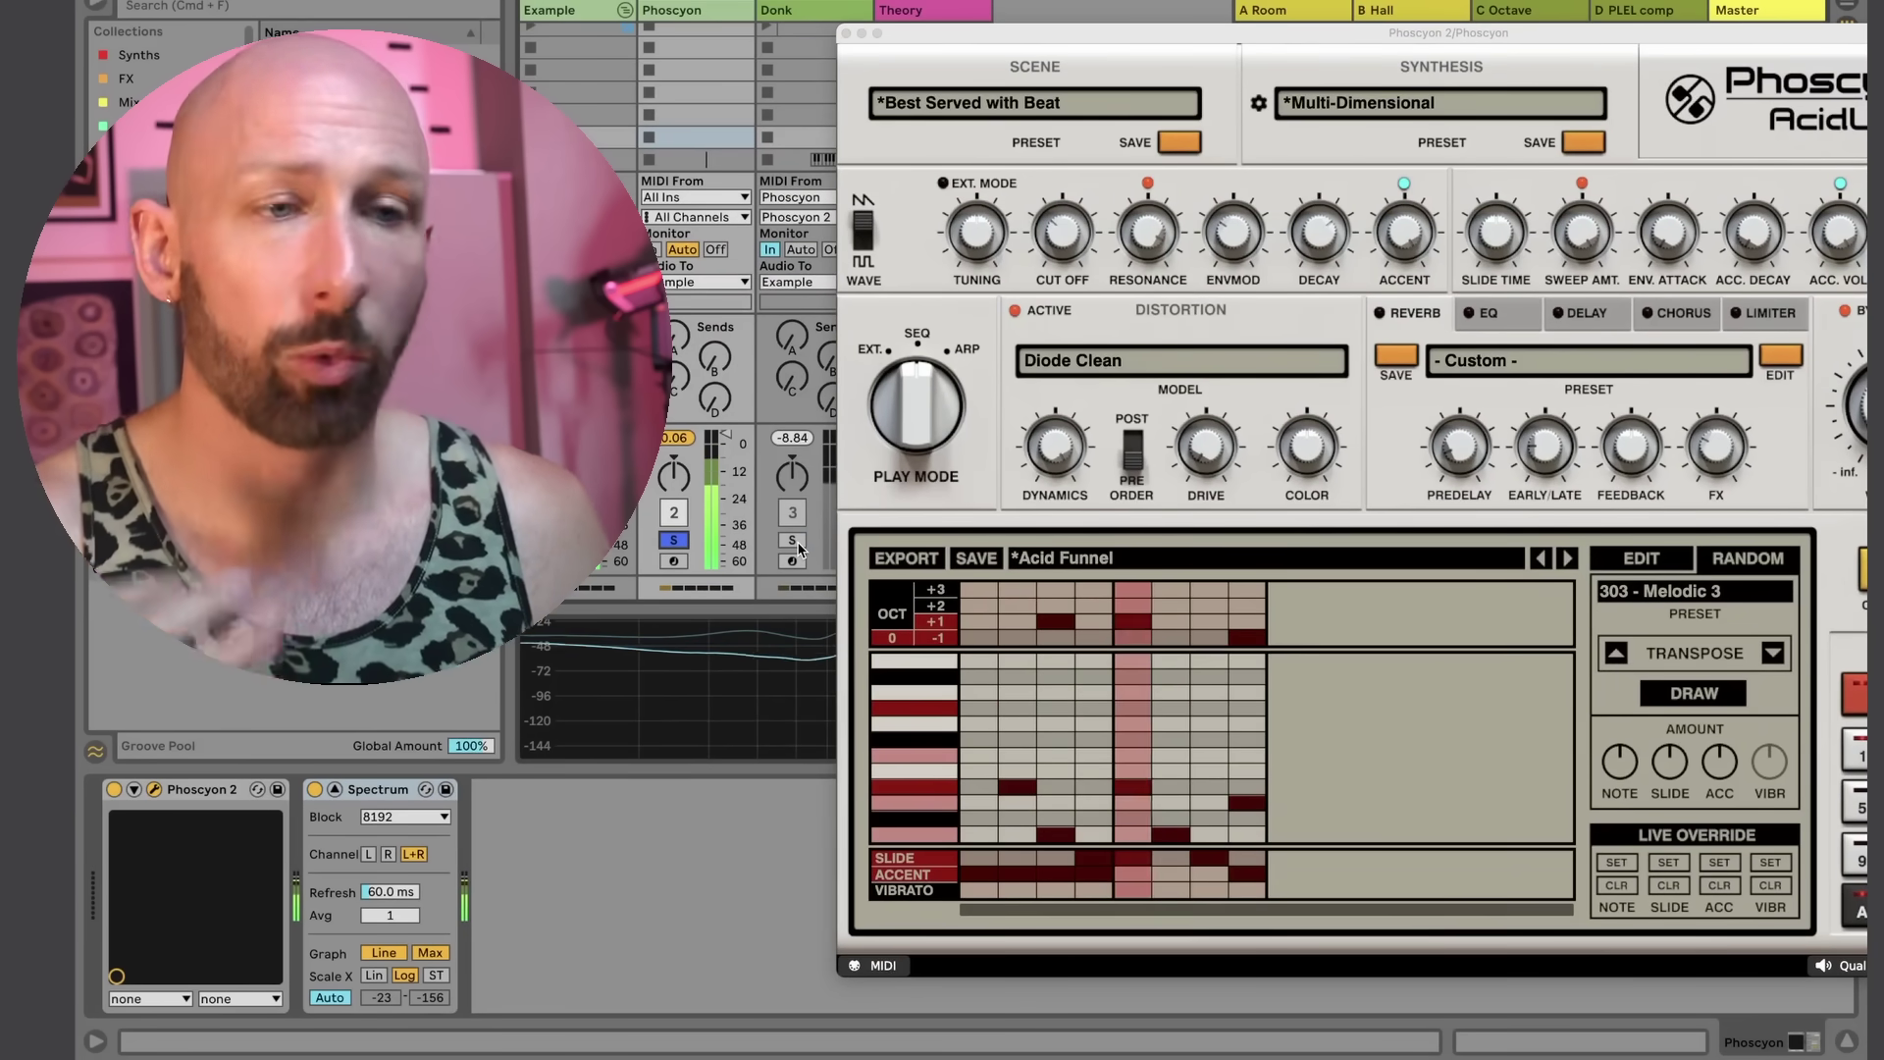
click(793, 541)
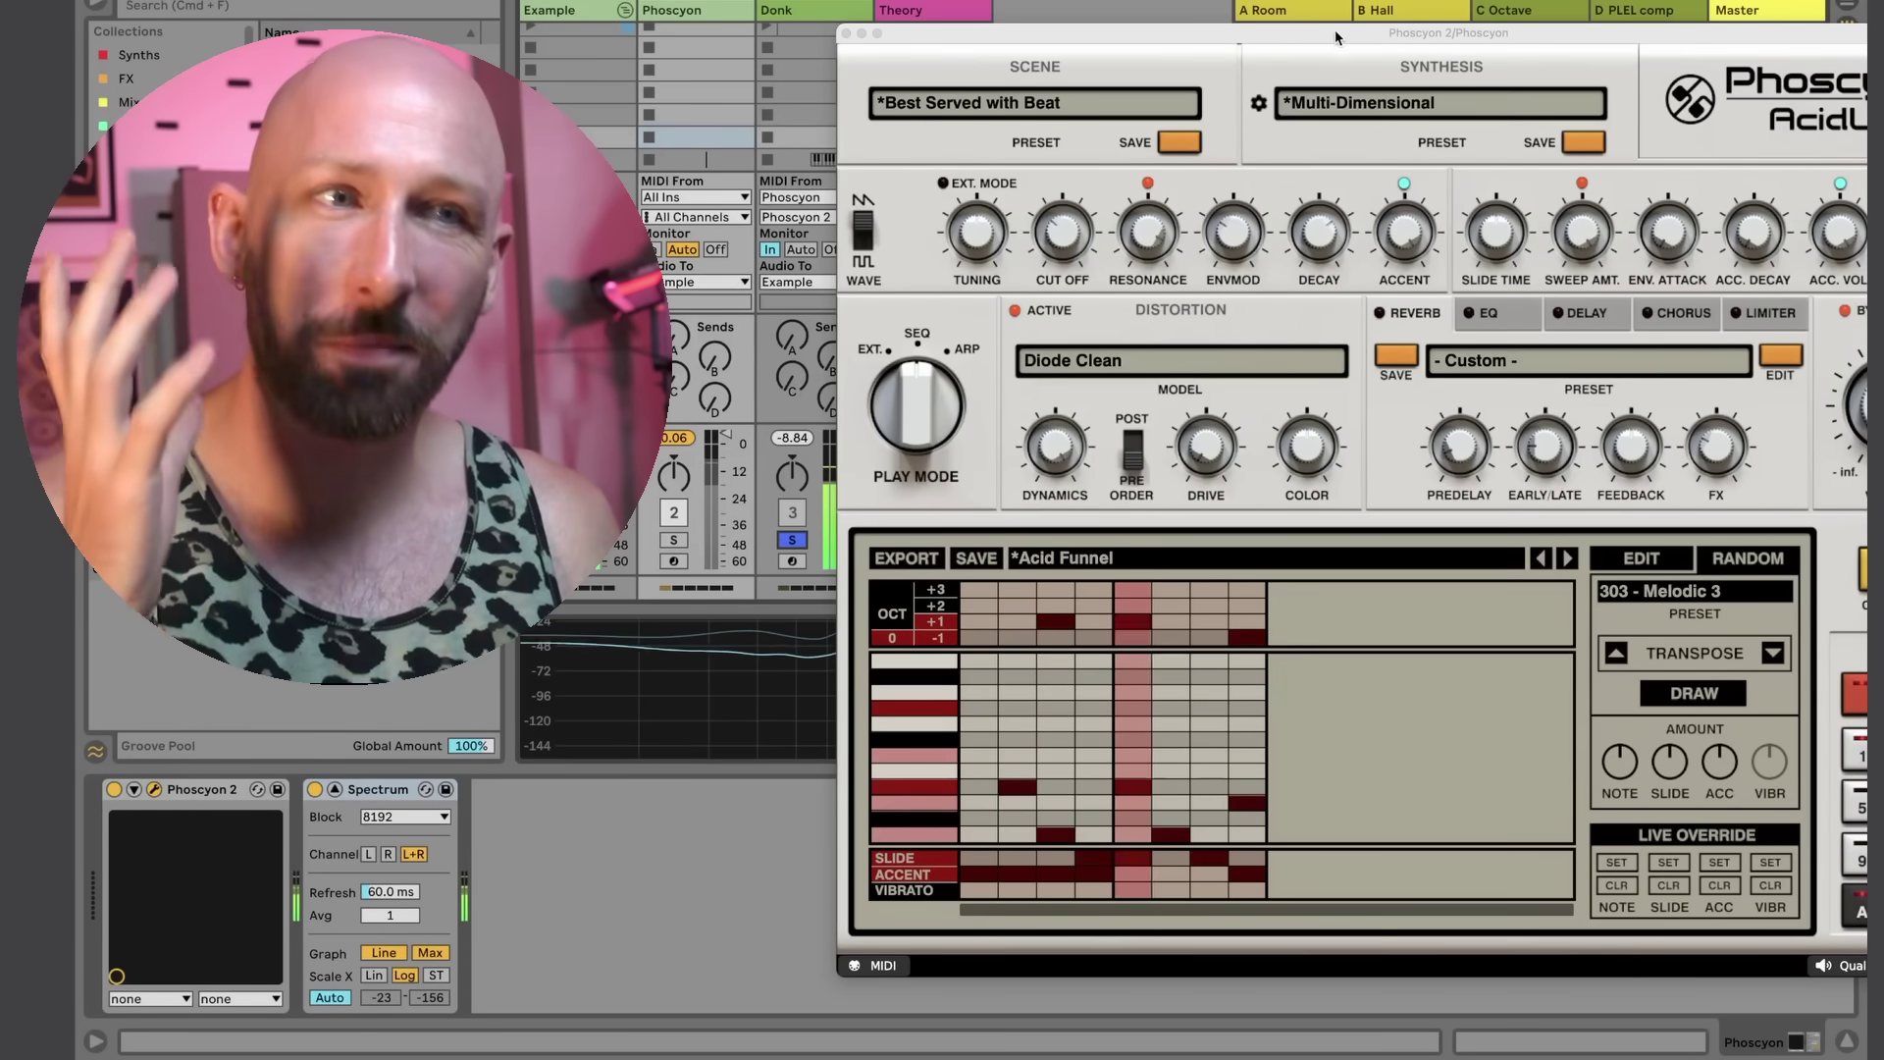
Step: Close the Phoscyon 2 window and show the Donk track's Operator settings
drag(1345, 34, 1333, 35)
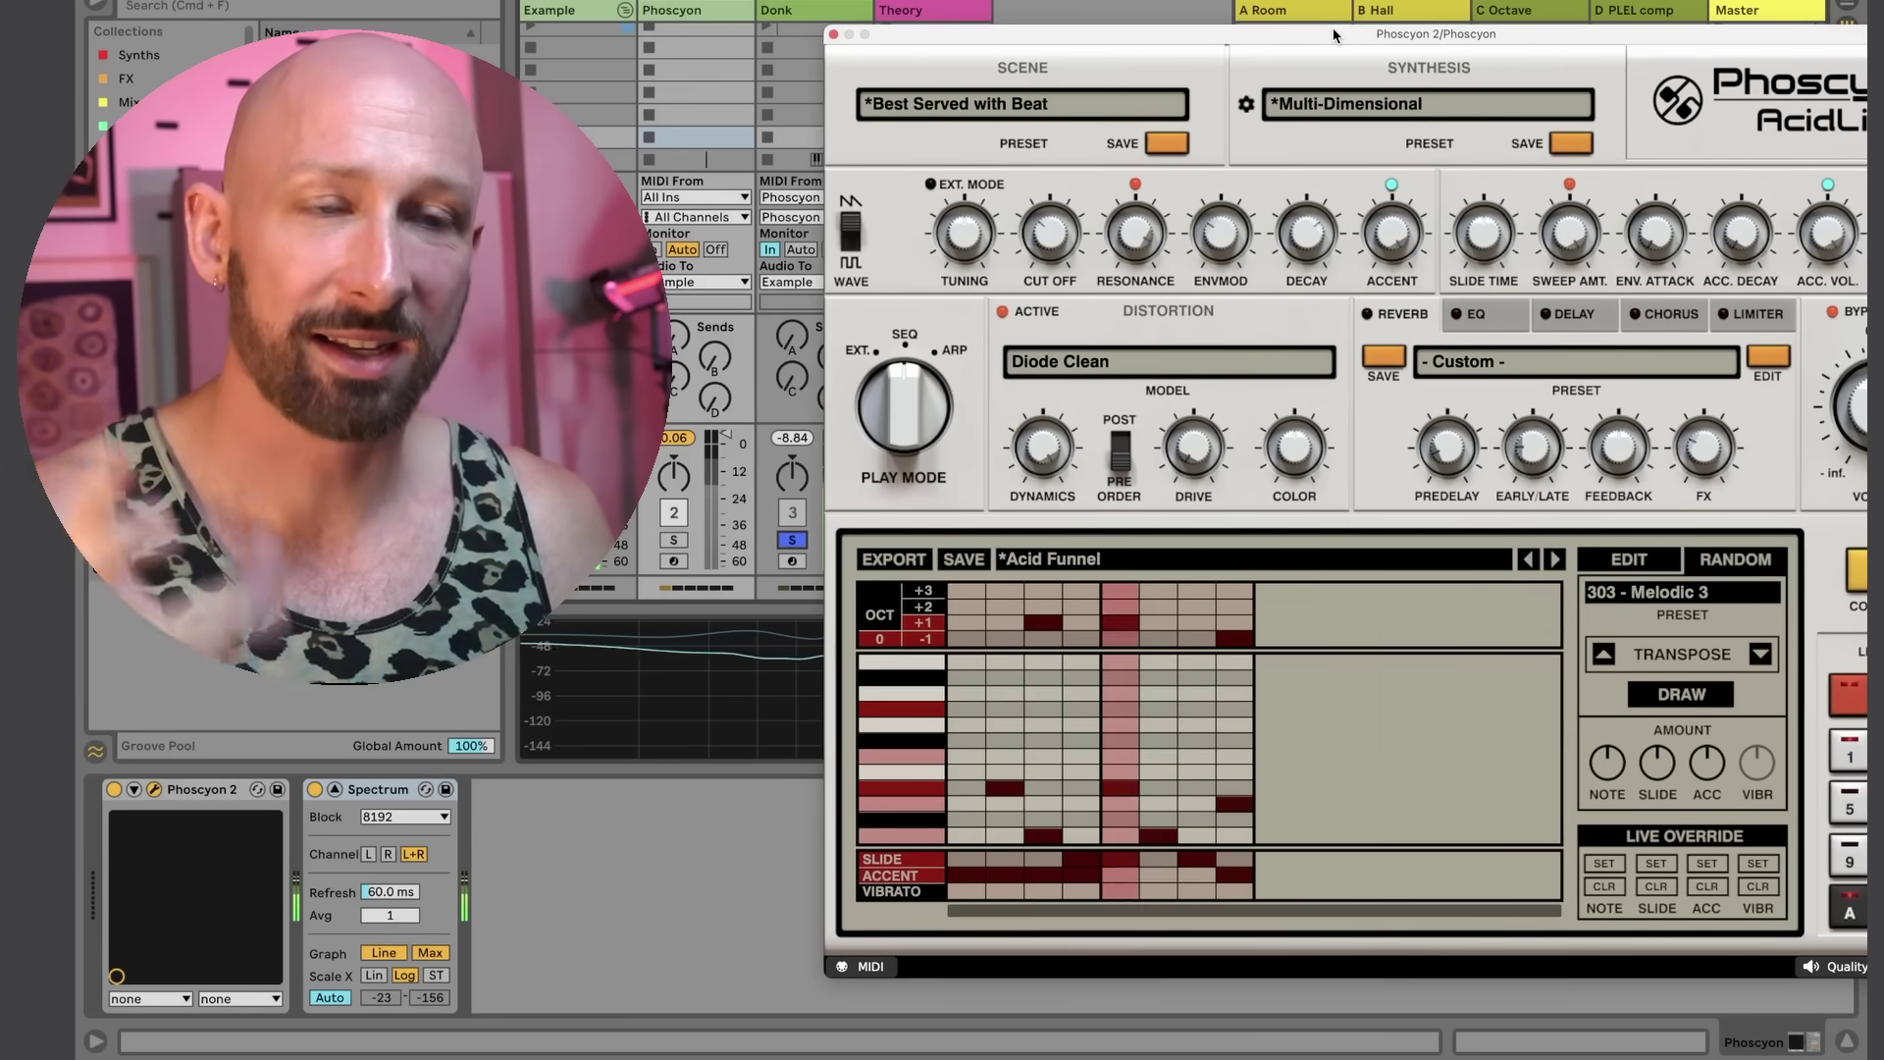
click(834, 36)
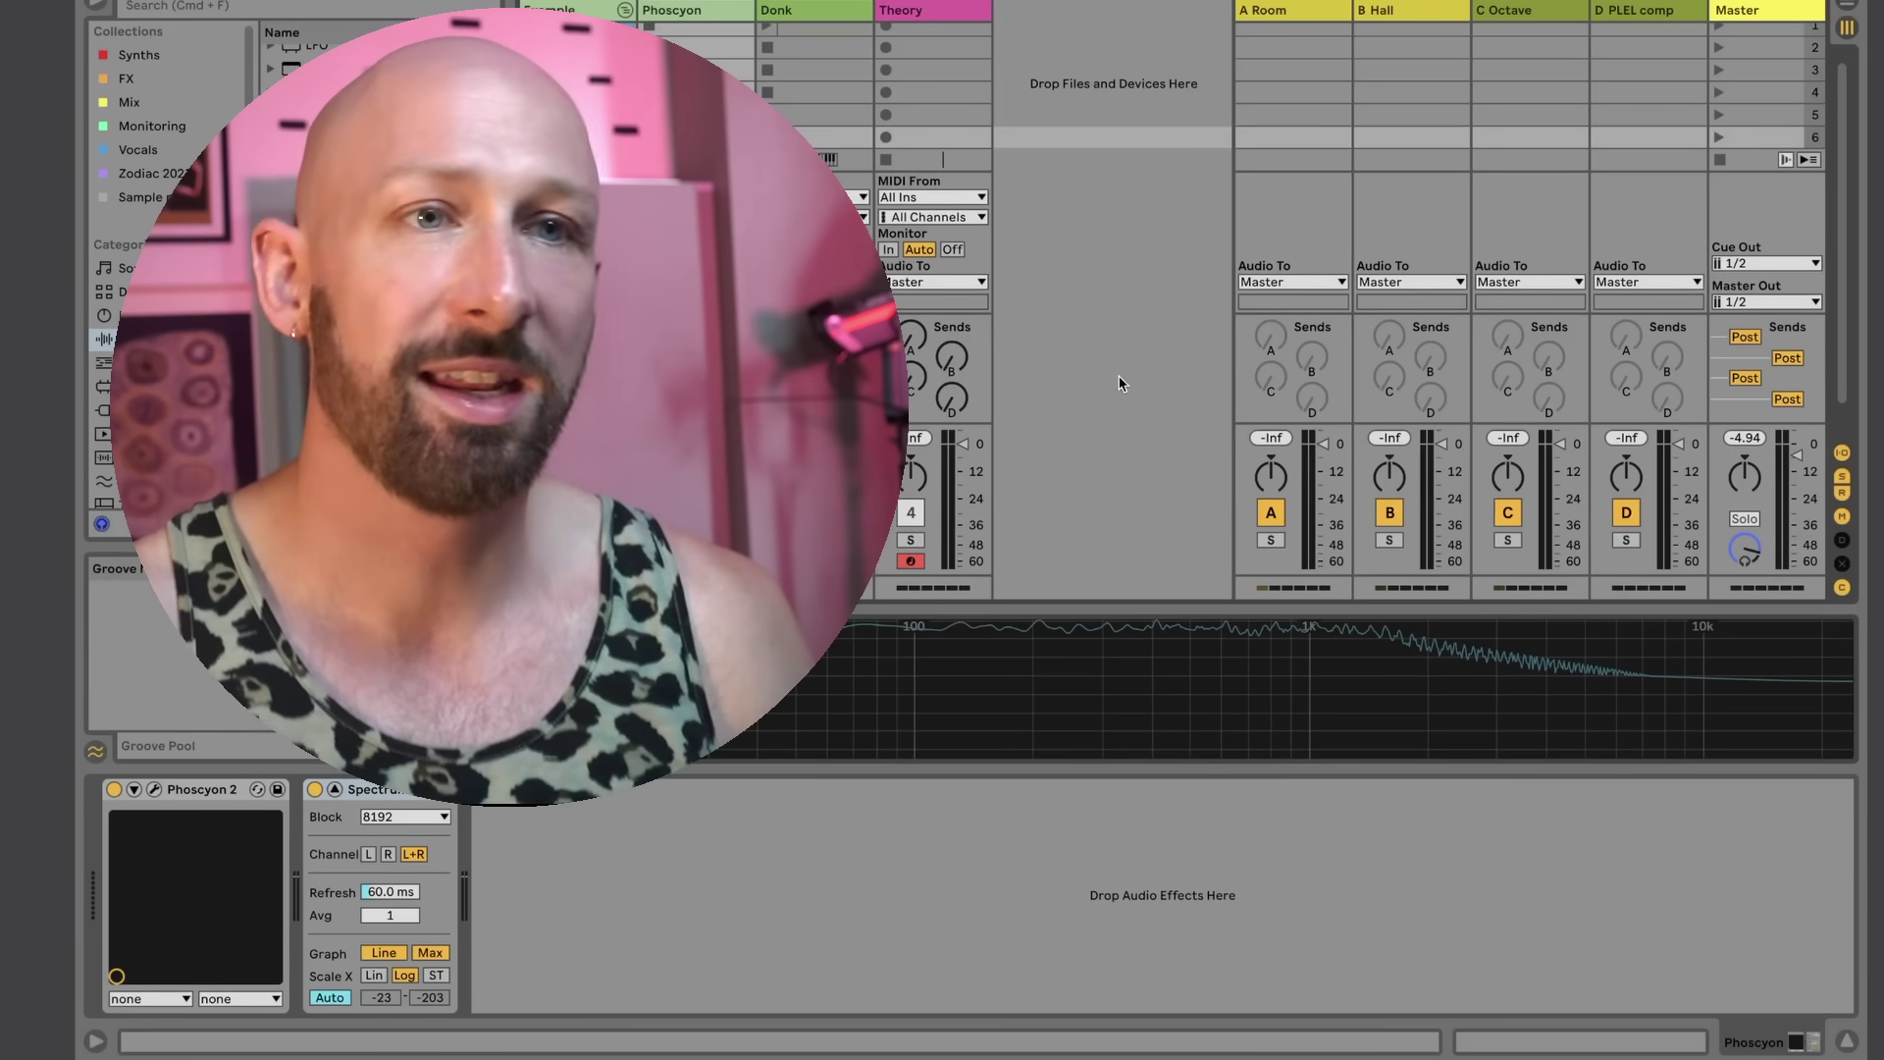
click(840, 14)
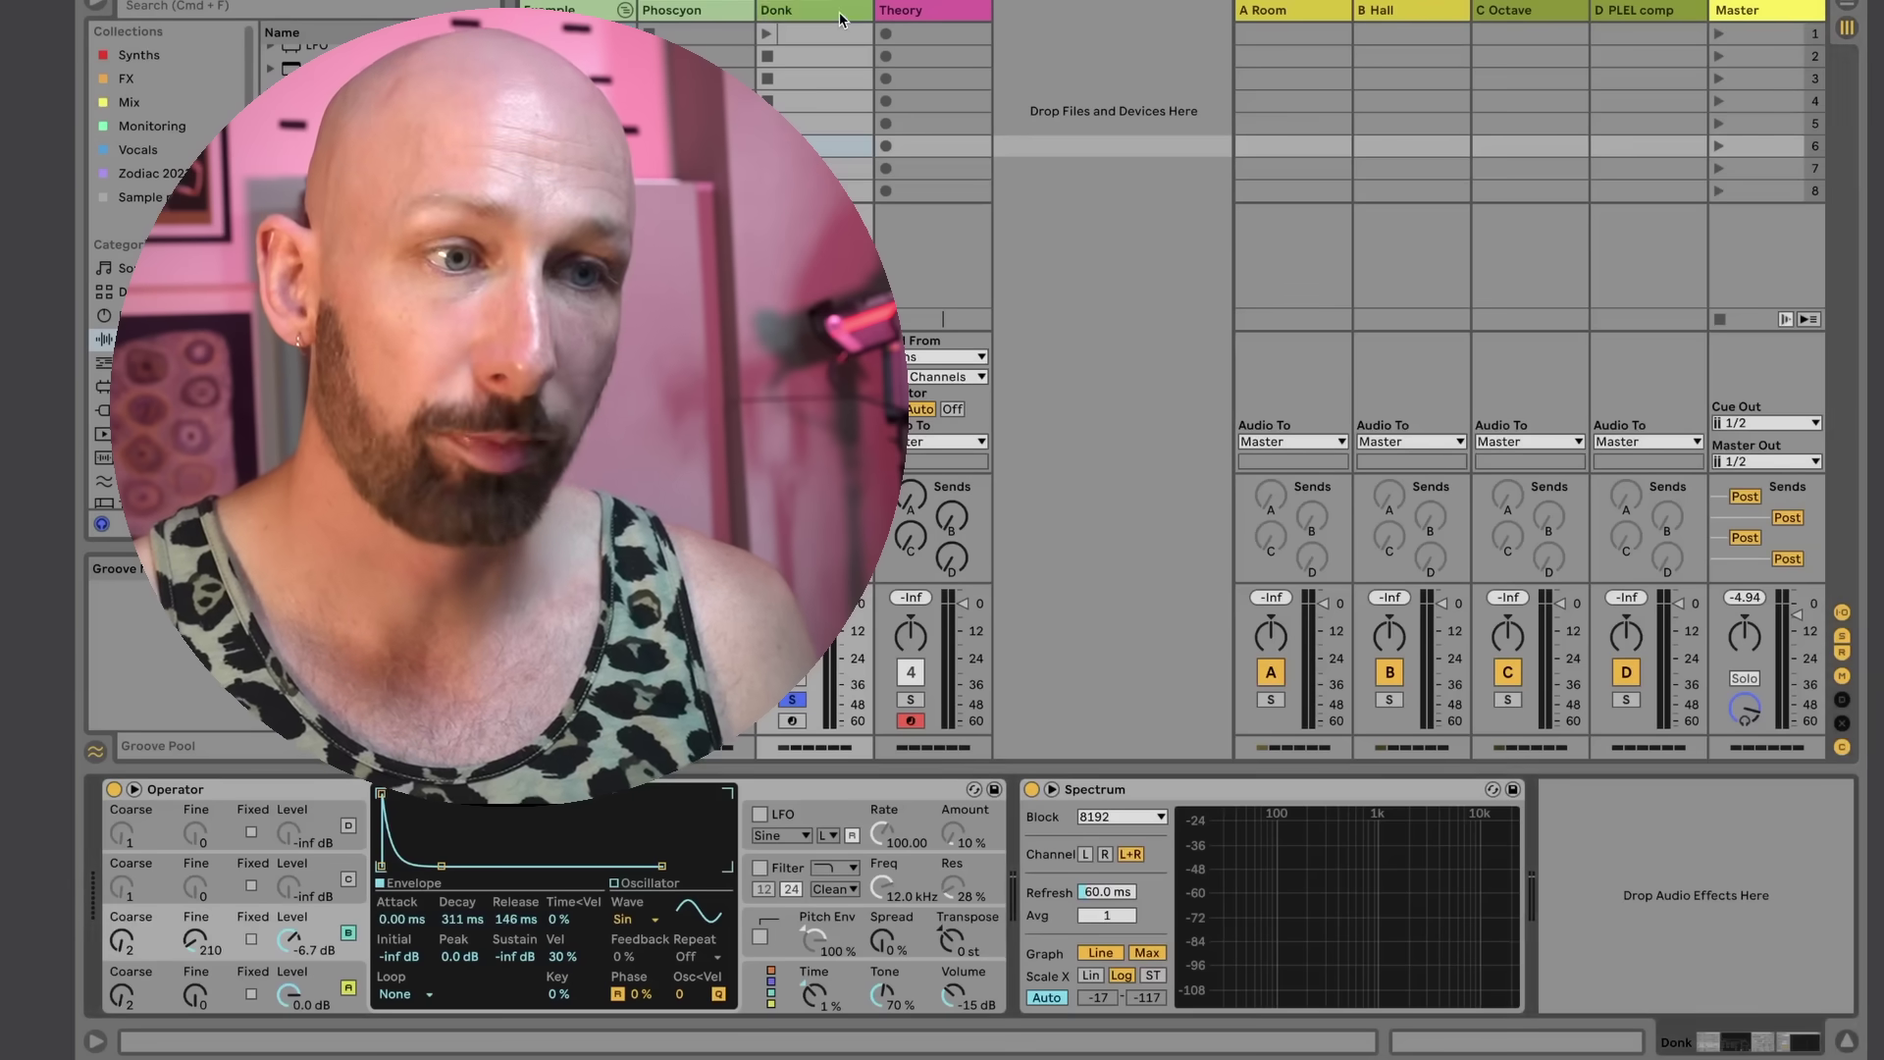